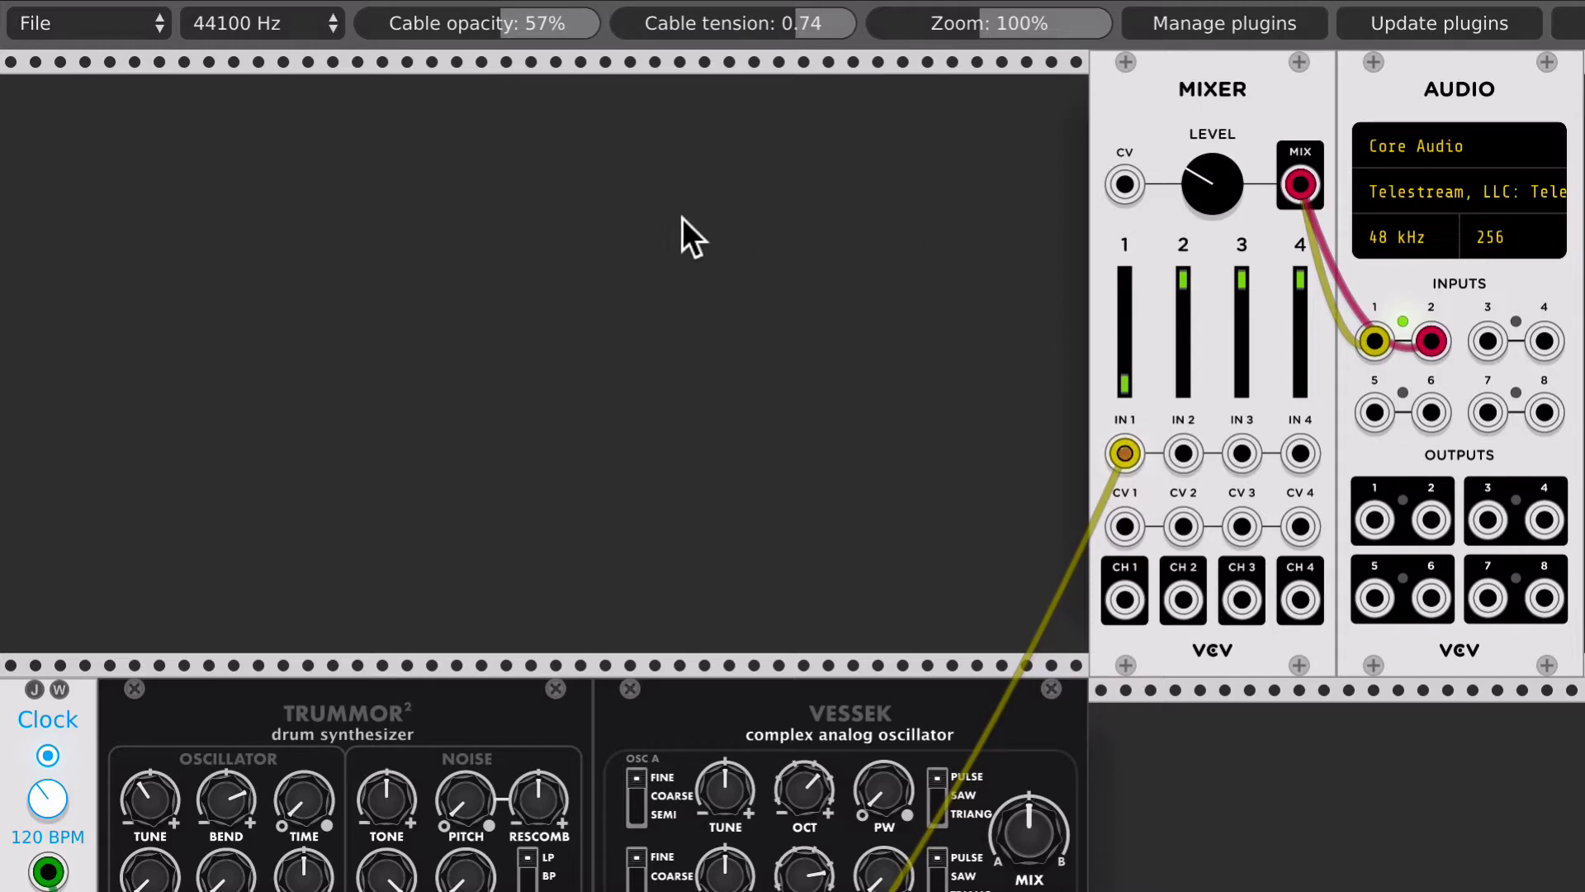
# Step: Add the Vult Flux quad voltage processor at the start of the empty rack row above Trummor
pyautogui.scroll(-10, 682, 216)
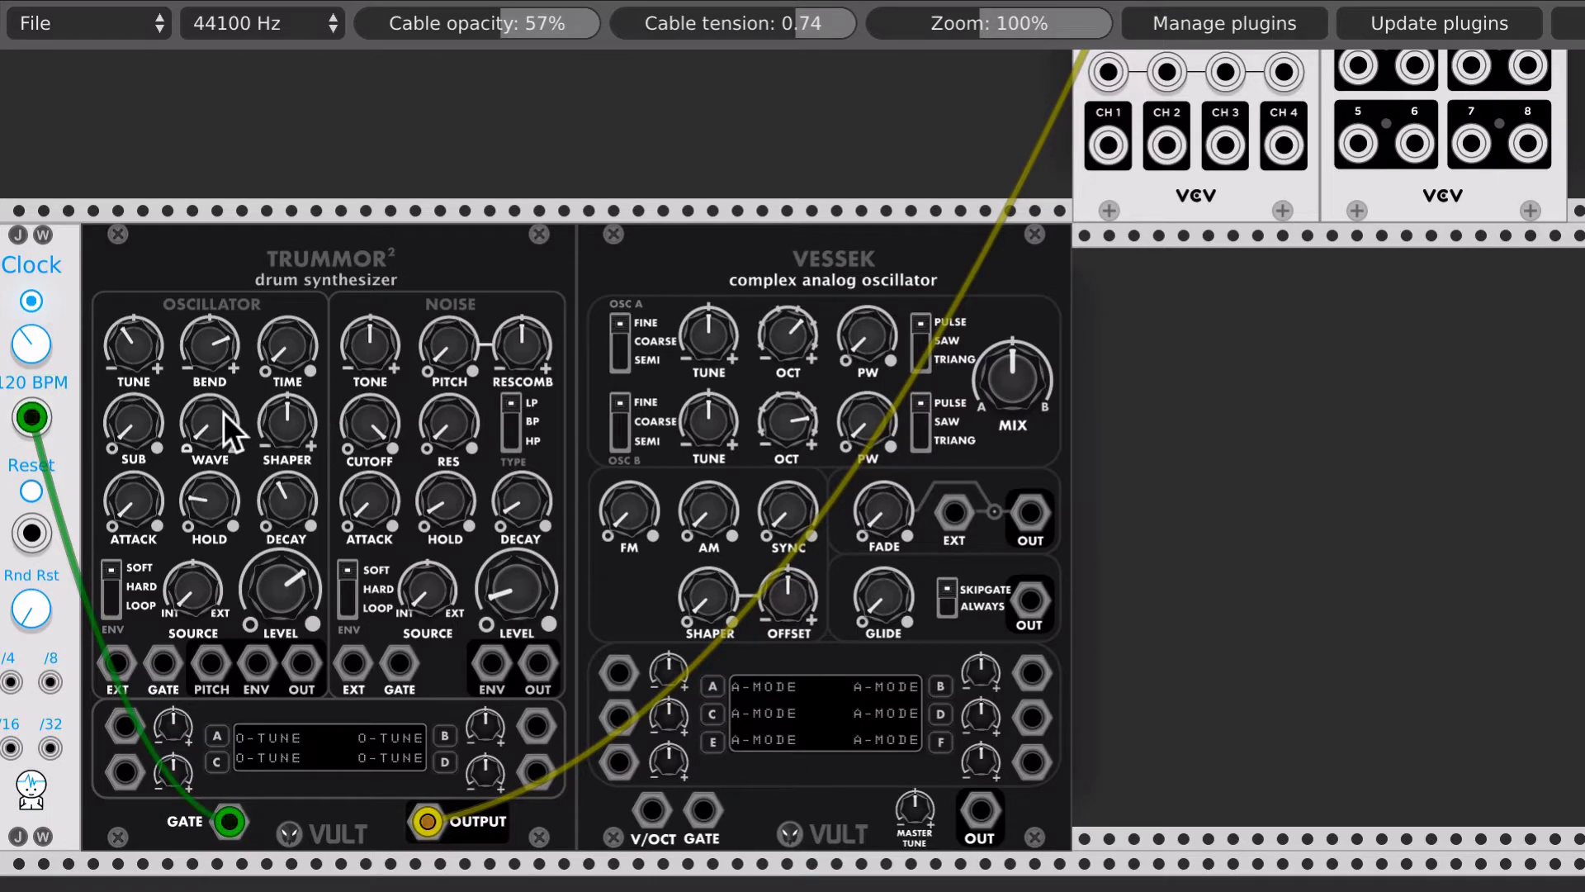
pyautogui.scroll(10, 223, 413)
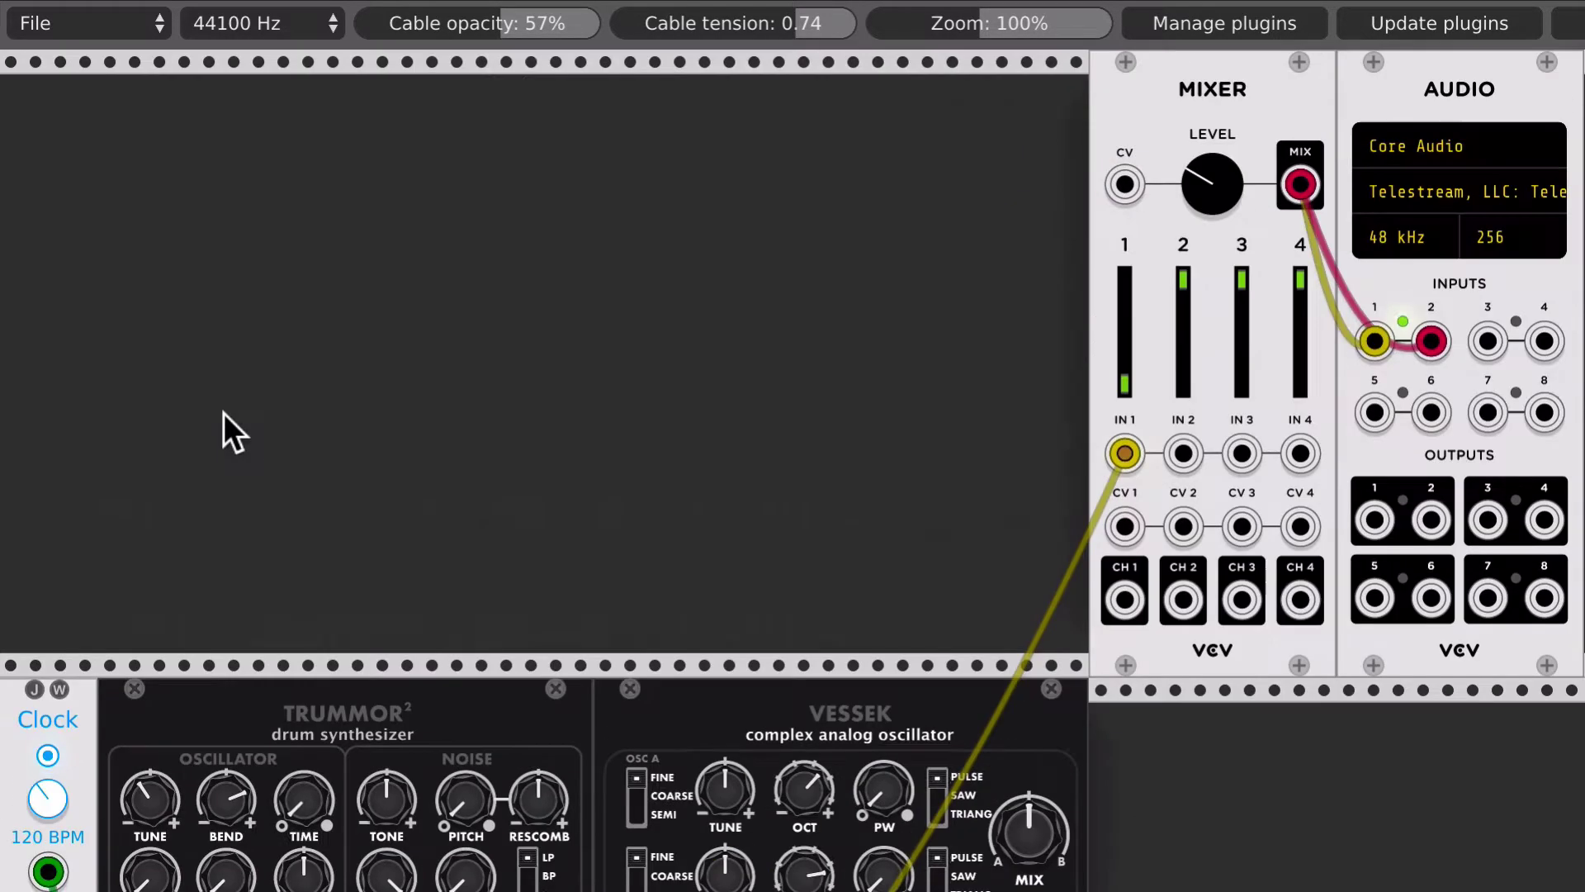
pyautogui.rightClick(96, 276)
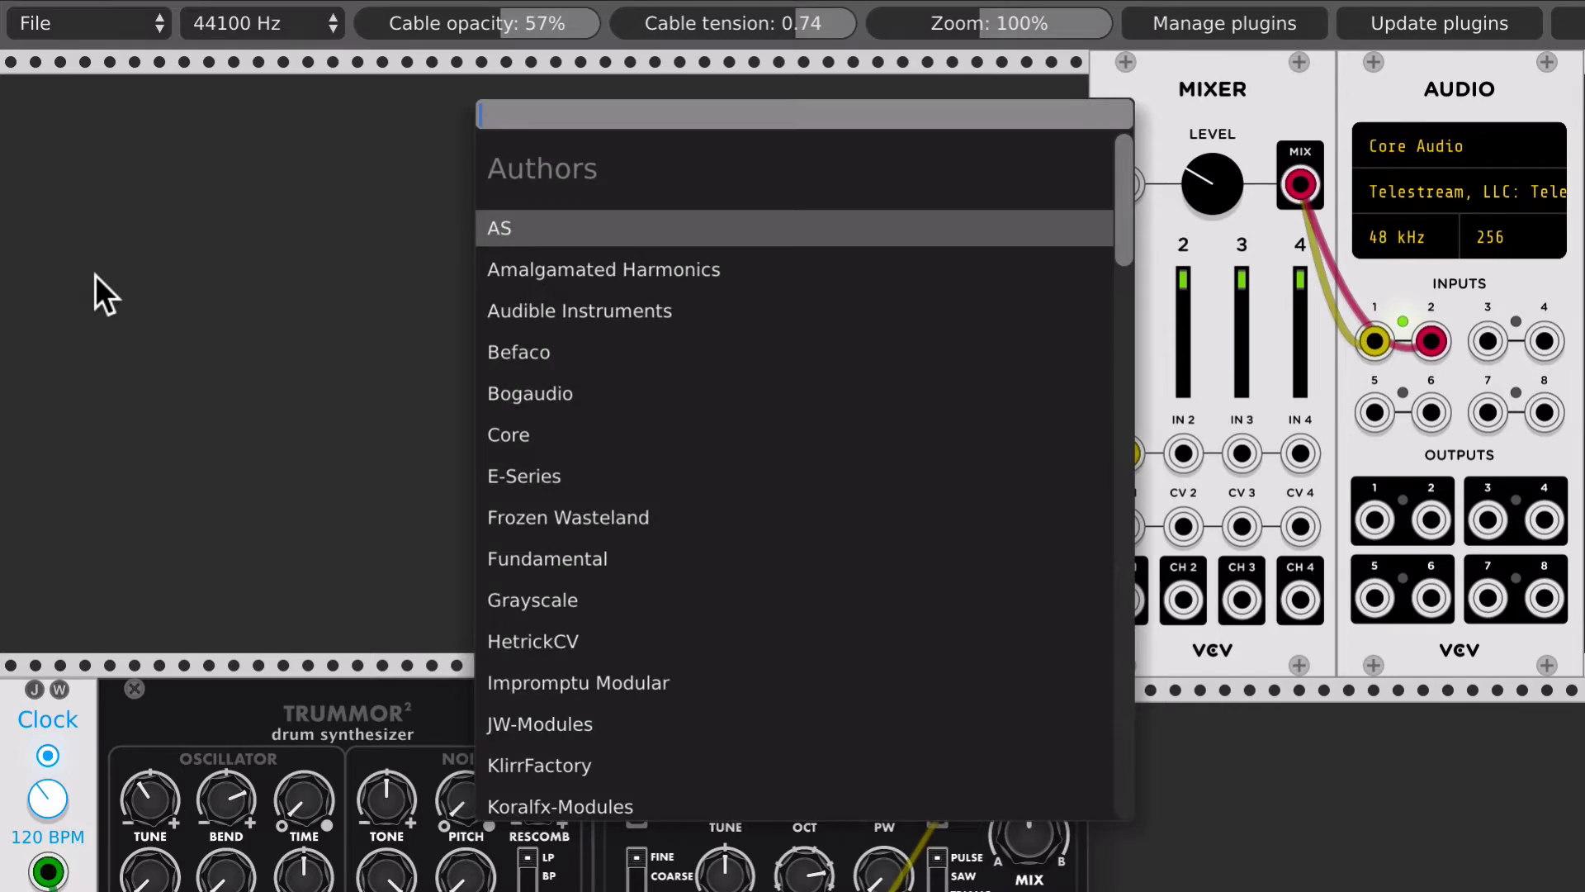
pyautogui.write('flux')
pyautogui.press('Return')
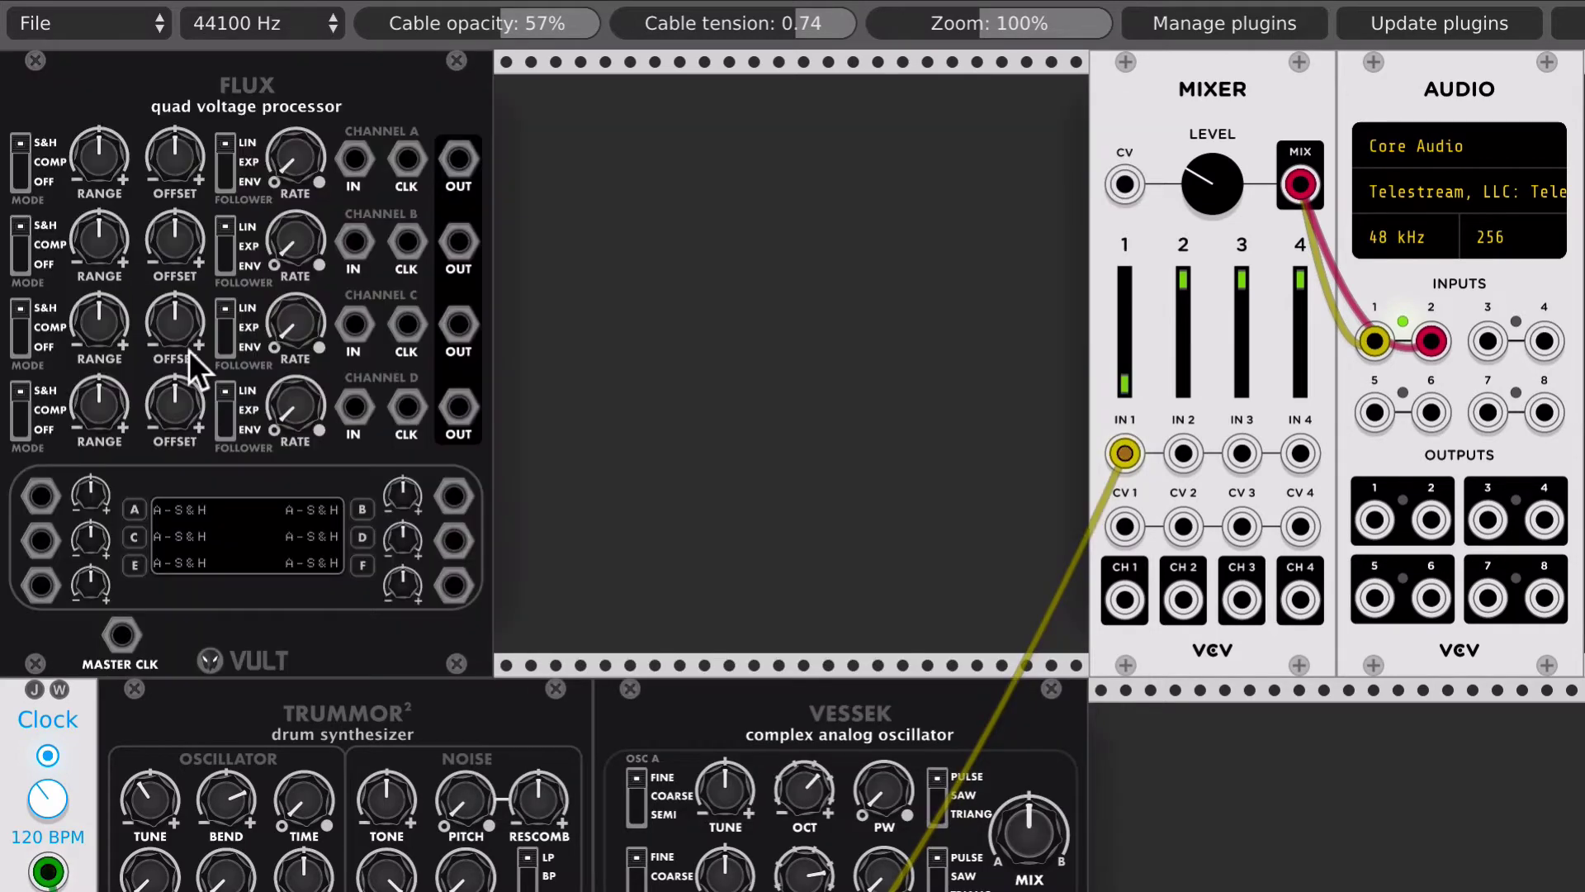
# Step: Add the Fundamental Scope module directly beside Flux
pyautogui.rightClick(597, 240)
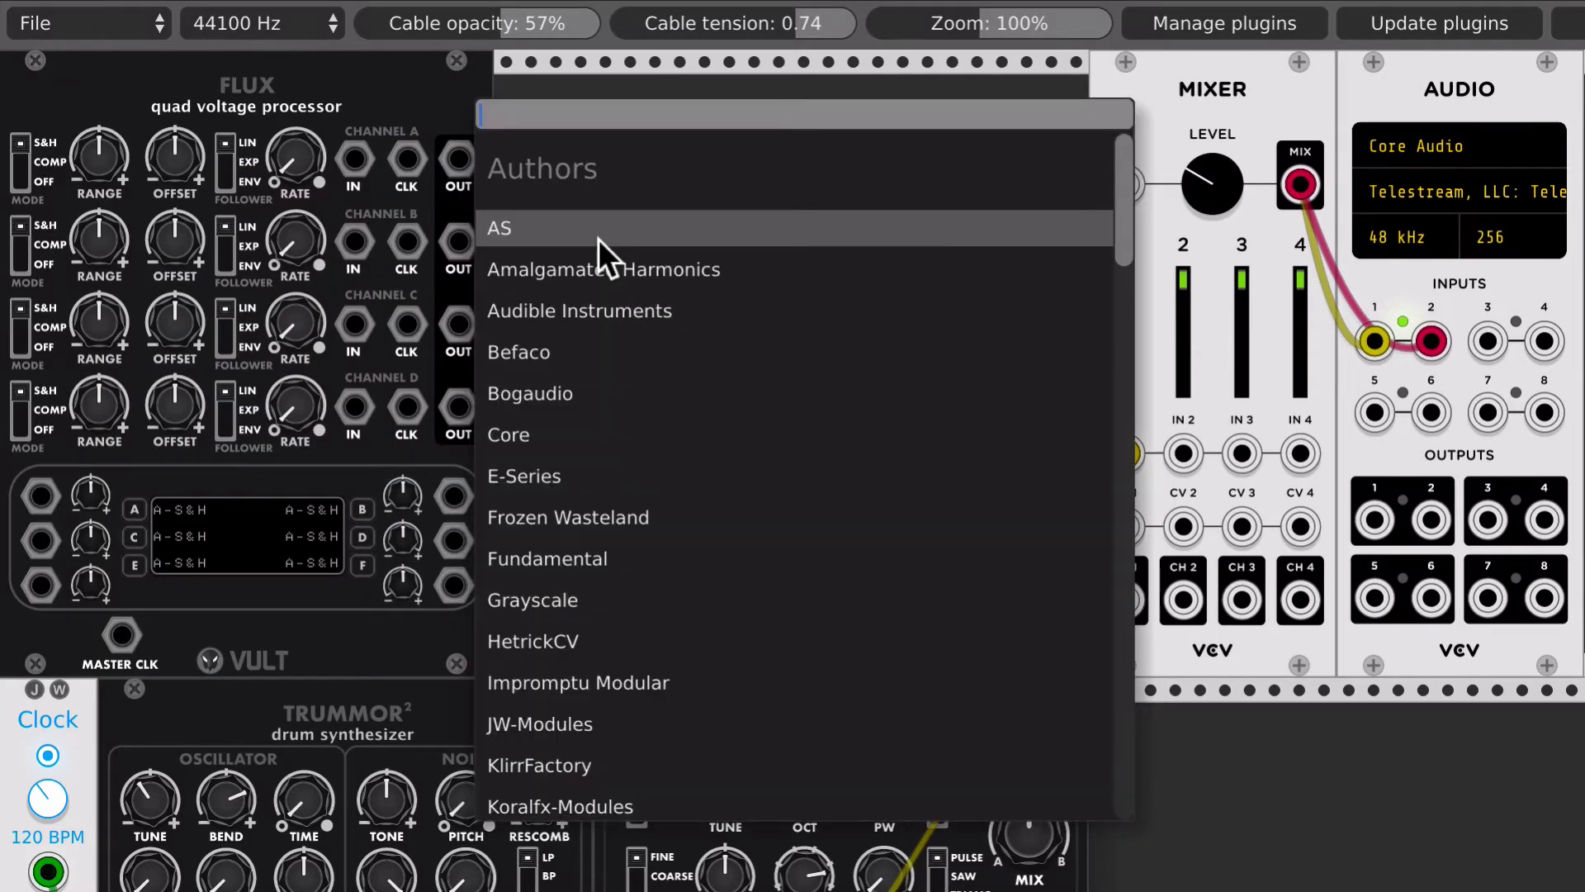
pyautogui.write('scope')
pyautogui.press('Down')
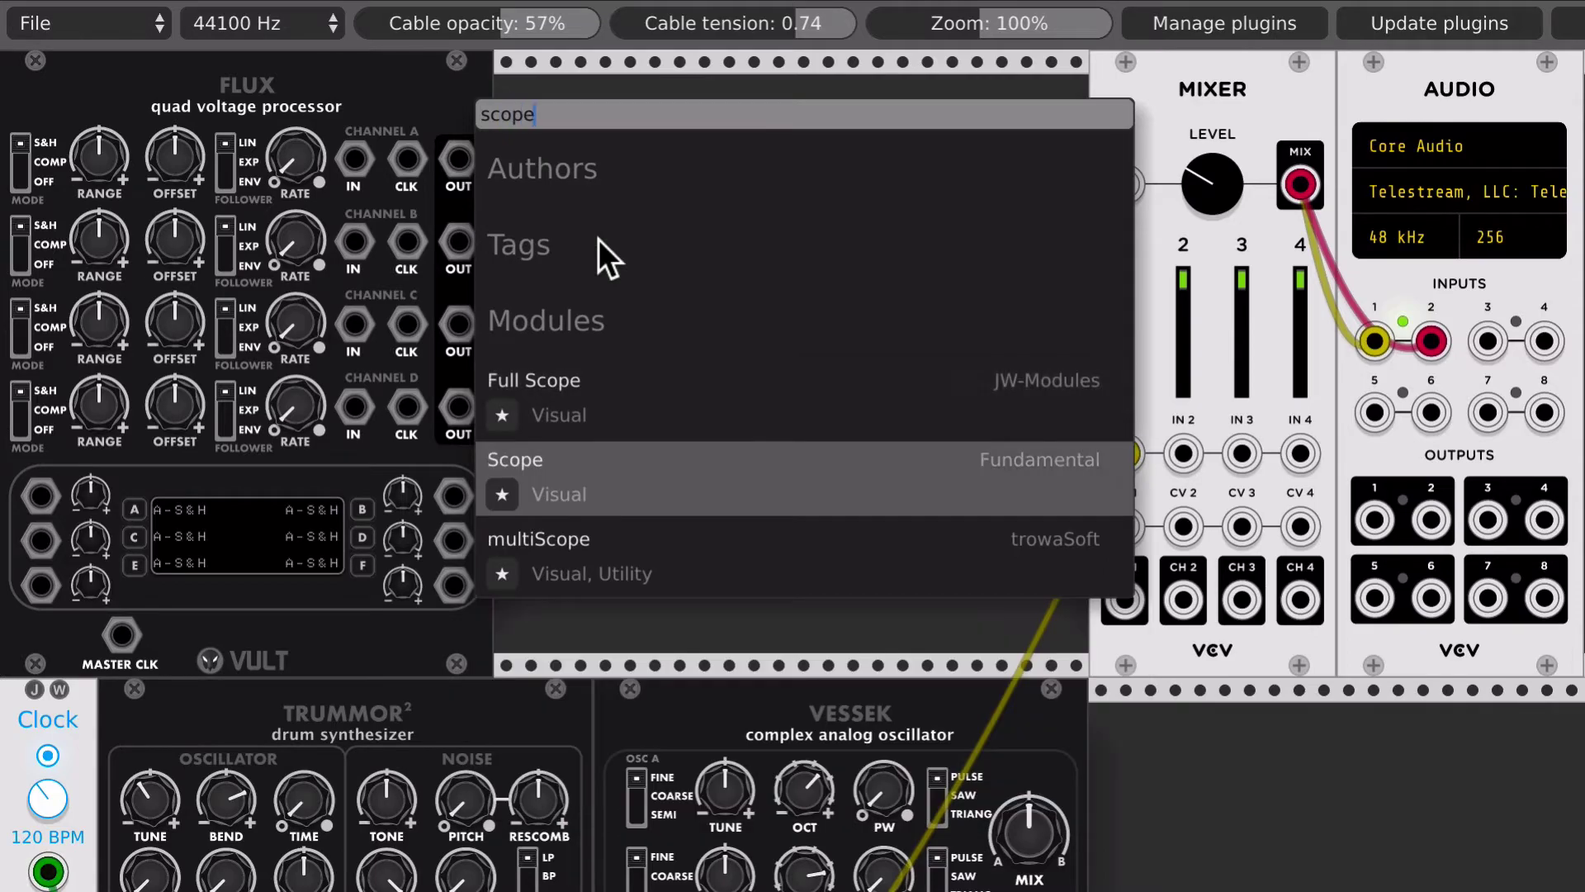
pyautogui.press('Return')
# Step: Patch the Trummor output into the Scope's X IN, and lower the Scope's TIME and raise its TRIG to display the drum waveform
pyautogui.scroll(-3, 597, 239)
pyautogui.scroll(-3, 598, 239)
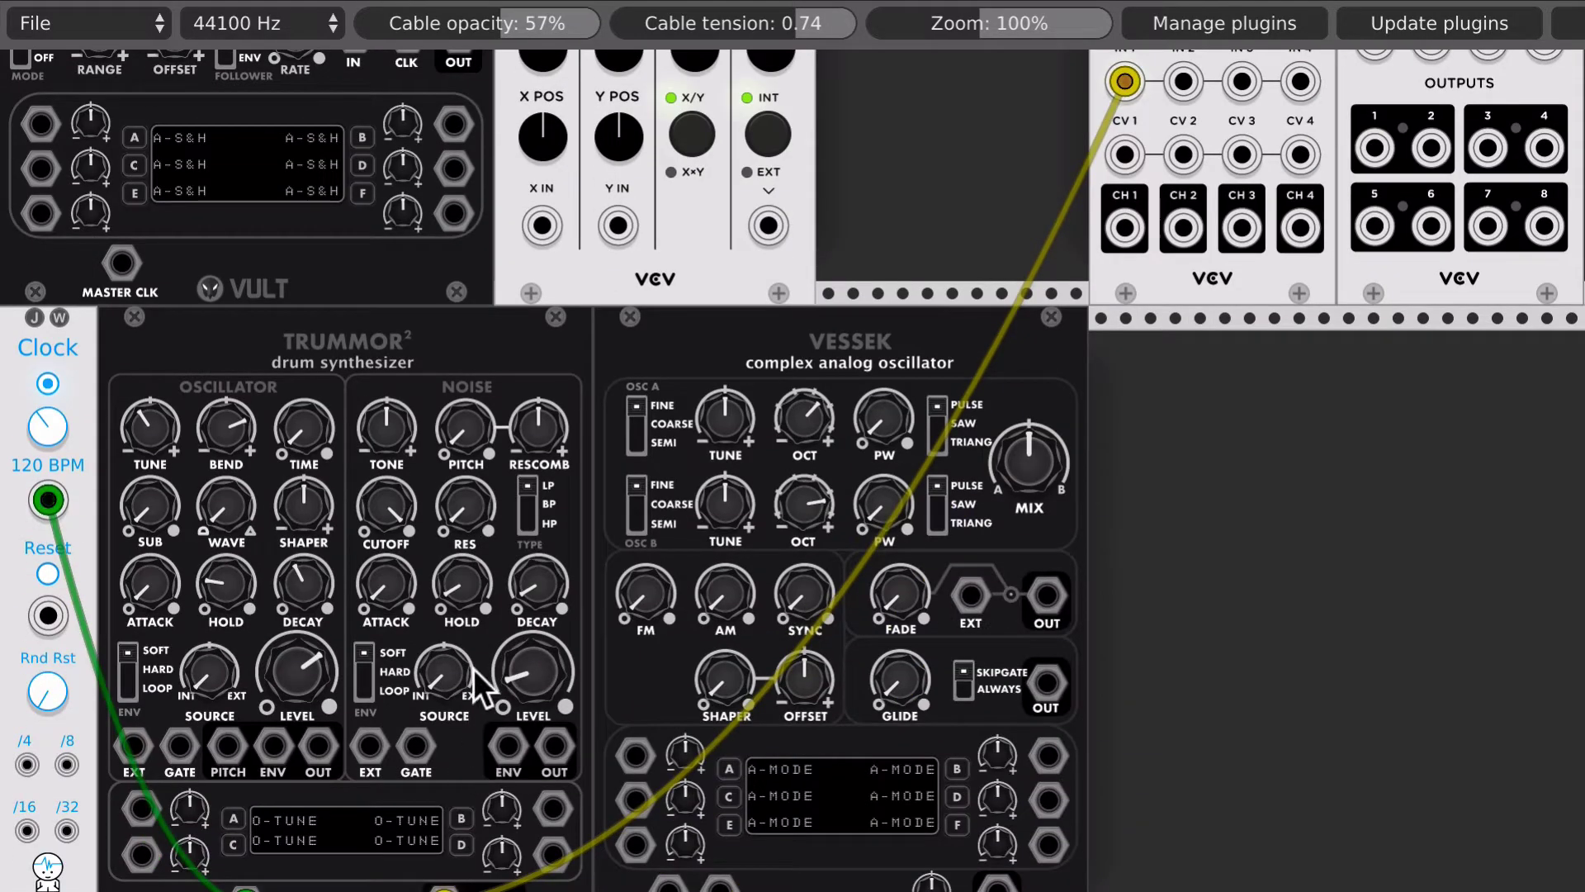
pyautogui.scroll(-3, 473, 667)
pyautogui.moveTo(444, 741); pyautogui.dragTo(615, 58)
pyautogui.scroll(7, 581, 75)
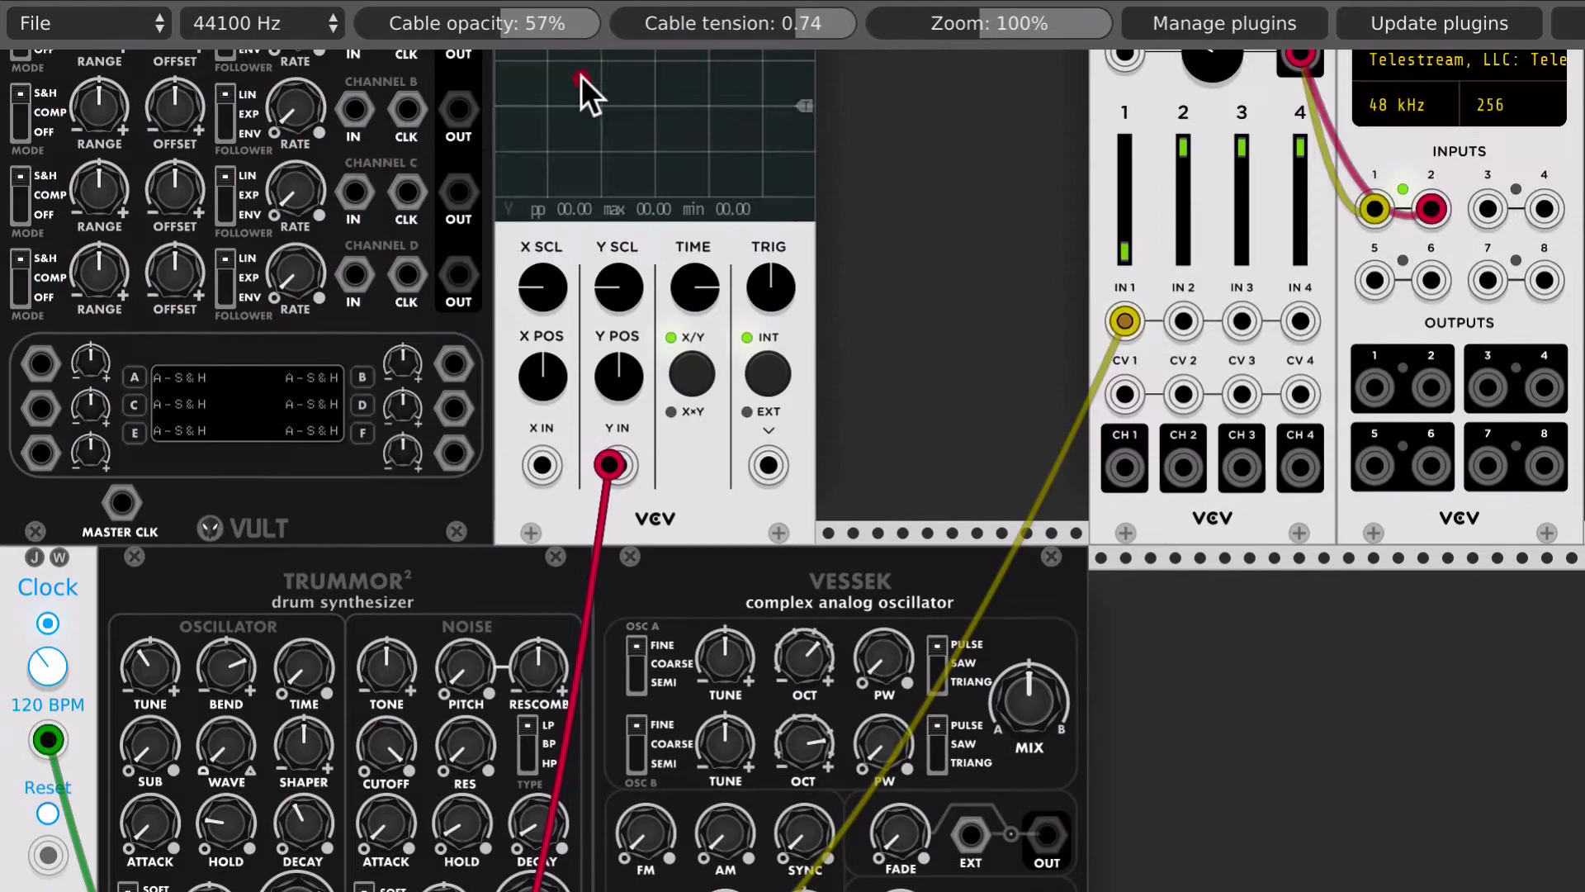
pyautogui.scroll(2, 581, 76)
pyautogui.moveTo(617, 564); pyautogui.dragTo(541, 563)
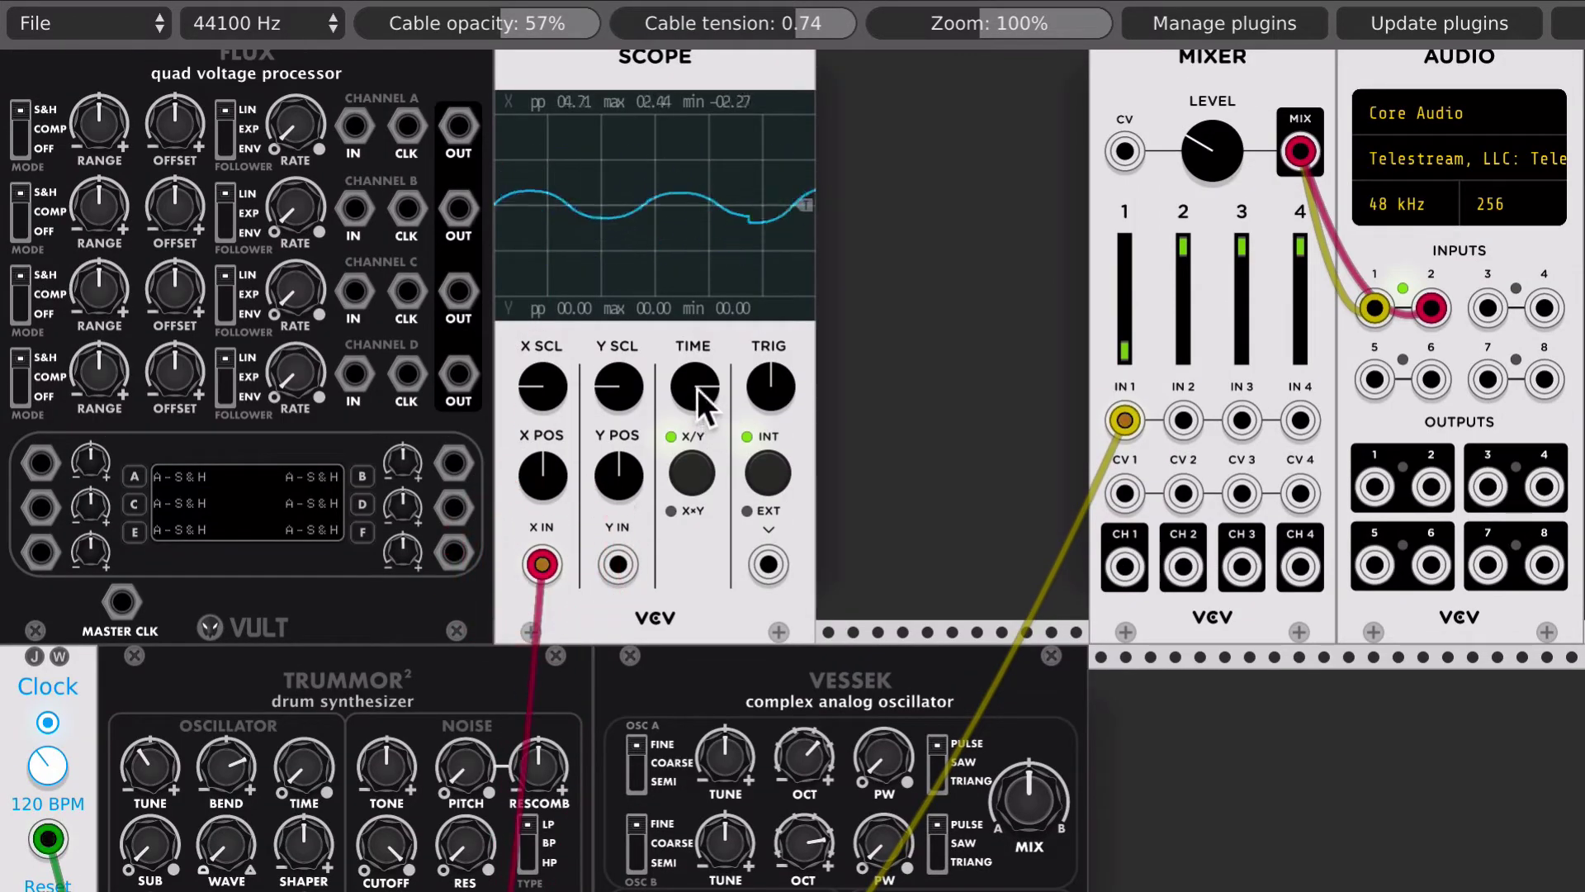
pyautogui.moveTo(697, 388); pyautogui.dragTo(697, 413)
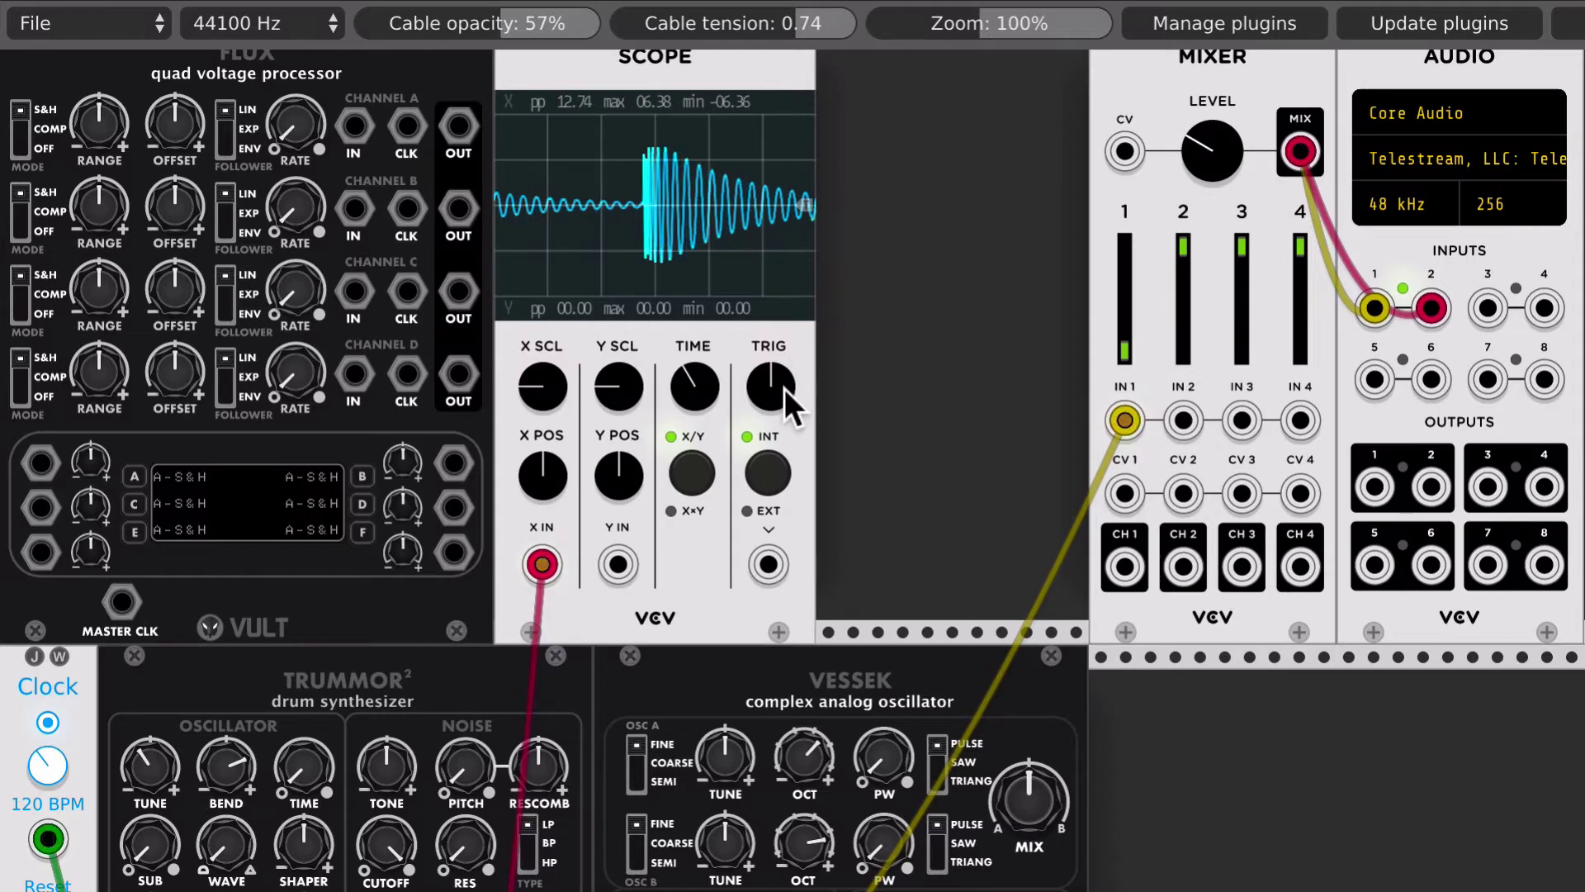
pyautogui.moveTo(784, 388); pyautogui.dragTo(784, 363)
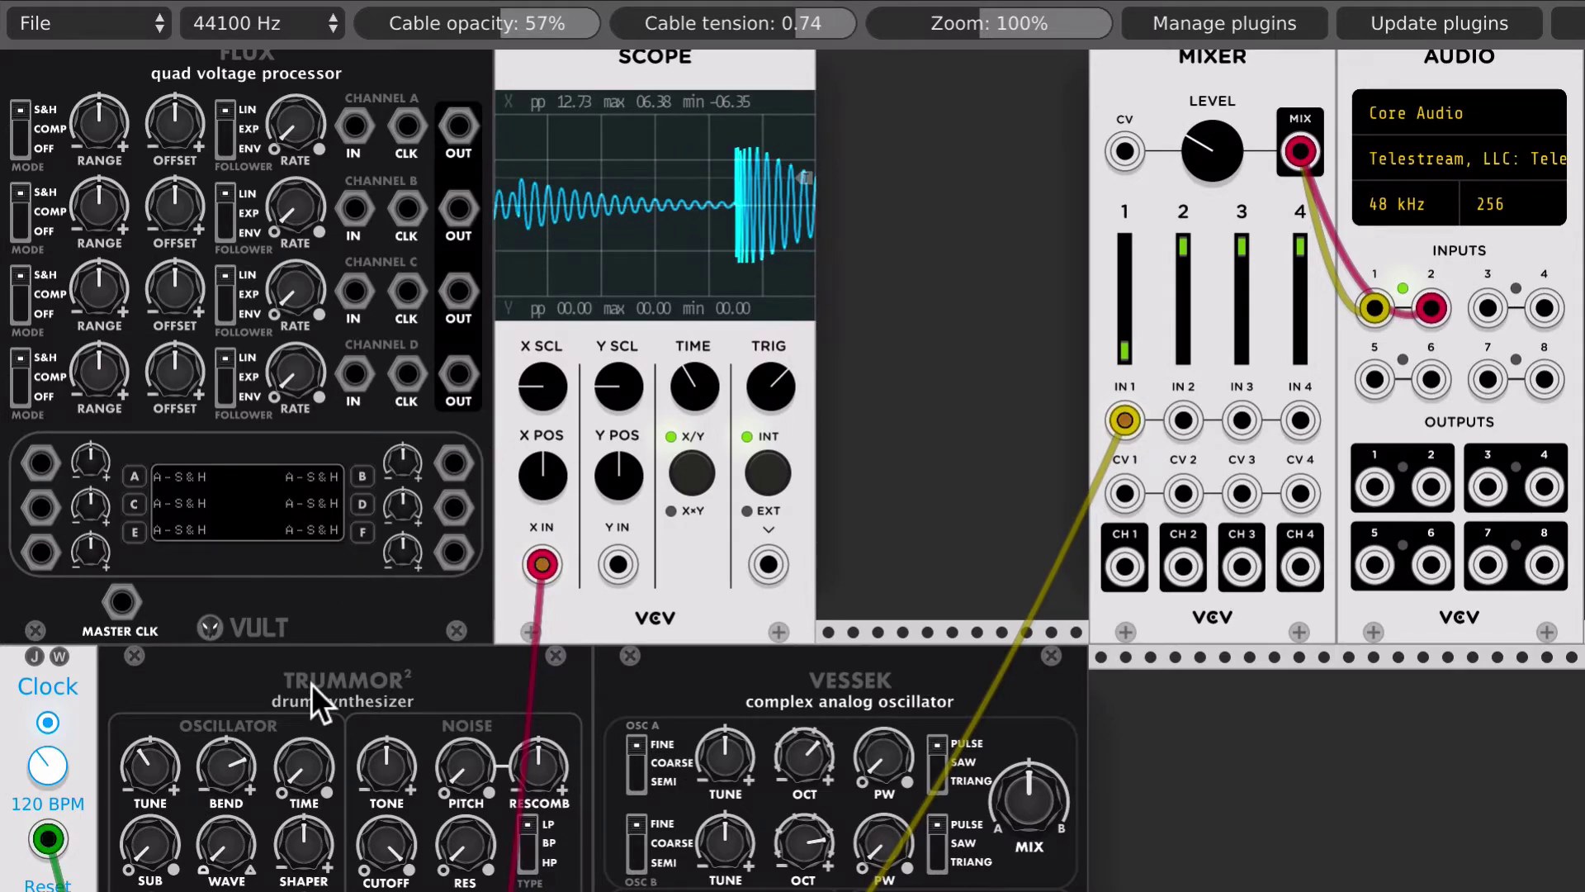
# Step: Patch the Trummor output into Flux channel A's IN, and set channel A's mode to OFF and its follower to ENV
pyautogui.scroll(-11, 310, 685)
pyautogui.scroll(7, 274, 440)
pyautogui.moveTo(443, 779); pyautogui.dragTo(352, 162)
pyautogui.scroll(3, 273, 440)
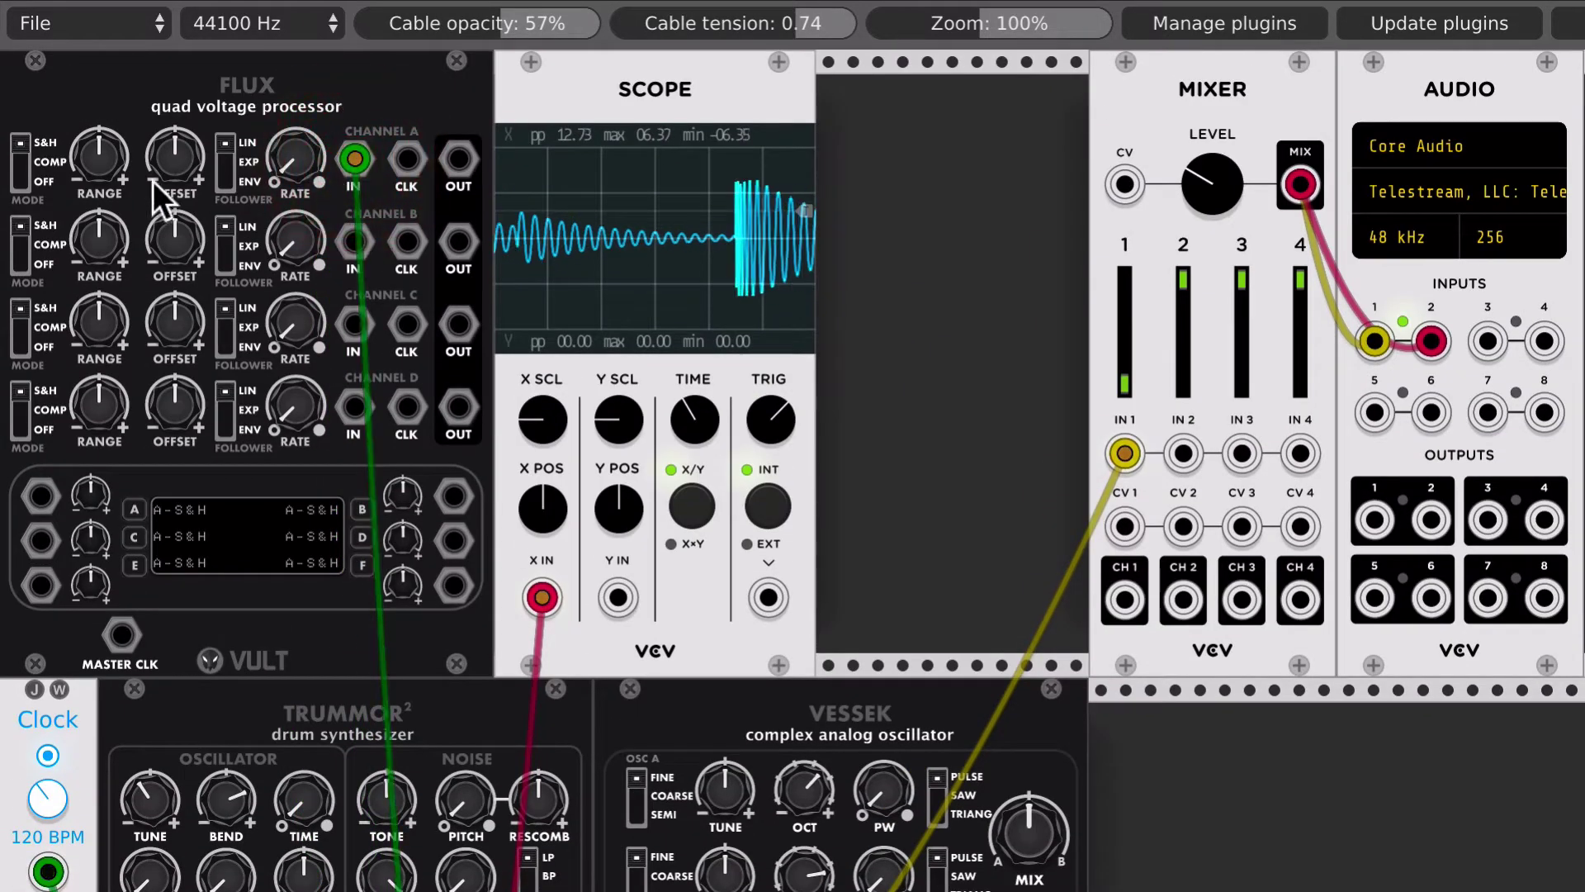
pyautogui.click(22, 180)
pyautogui.click(224, 178)
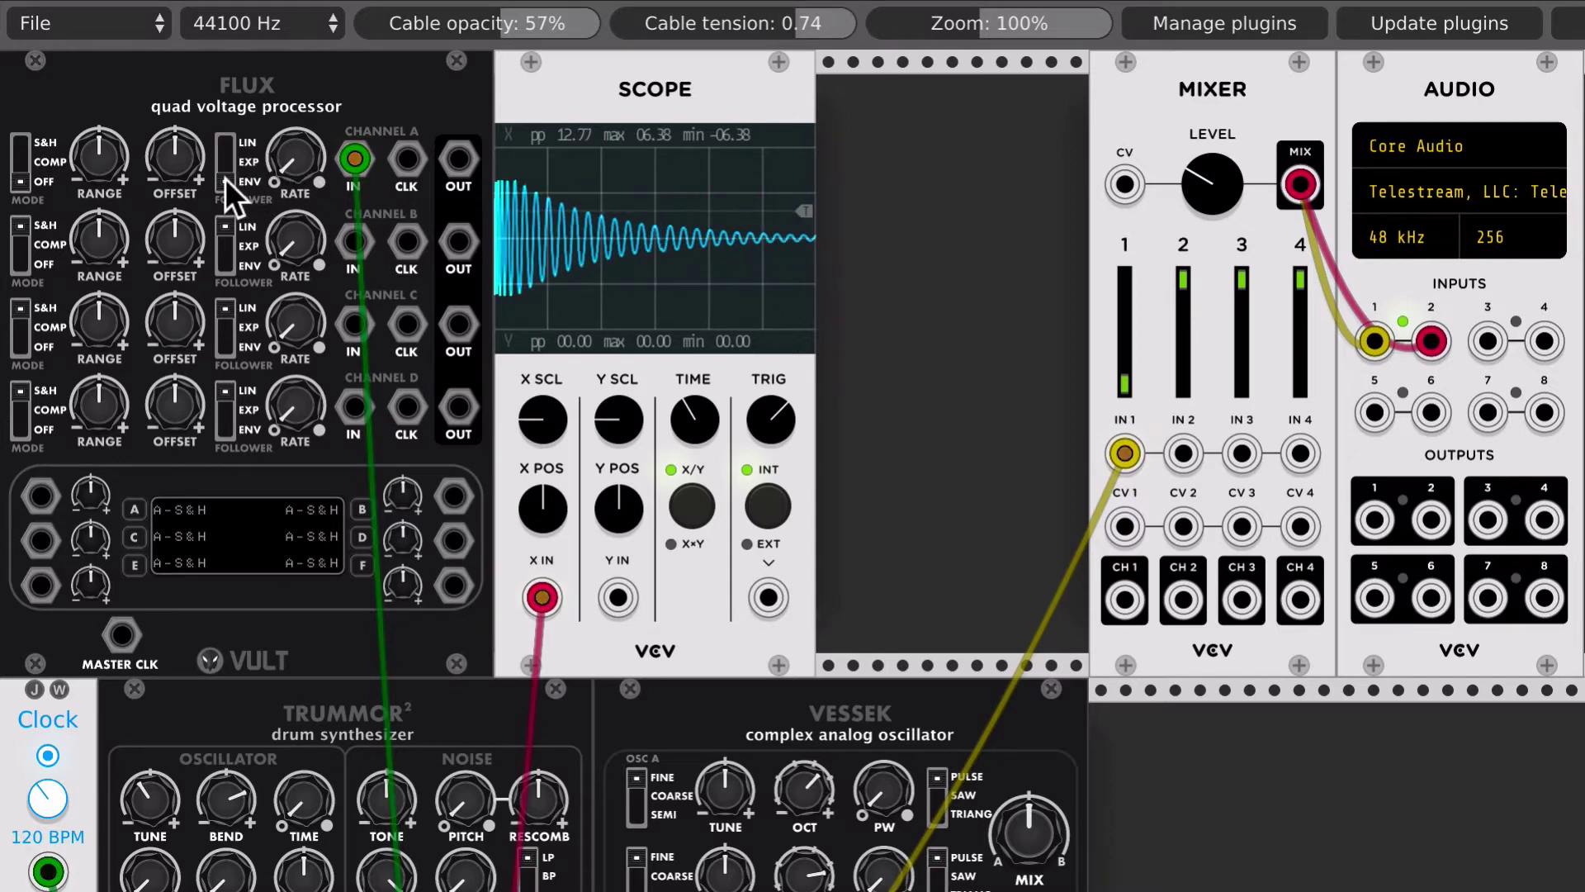
# Step: Patch Flux channel A's OUT into the Scope's Y IN and raise channel A's RATE to just past its midpoint
pyautogui.moveTo(459, 158); pyautogui.dragTo(615, 589)
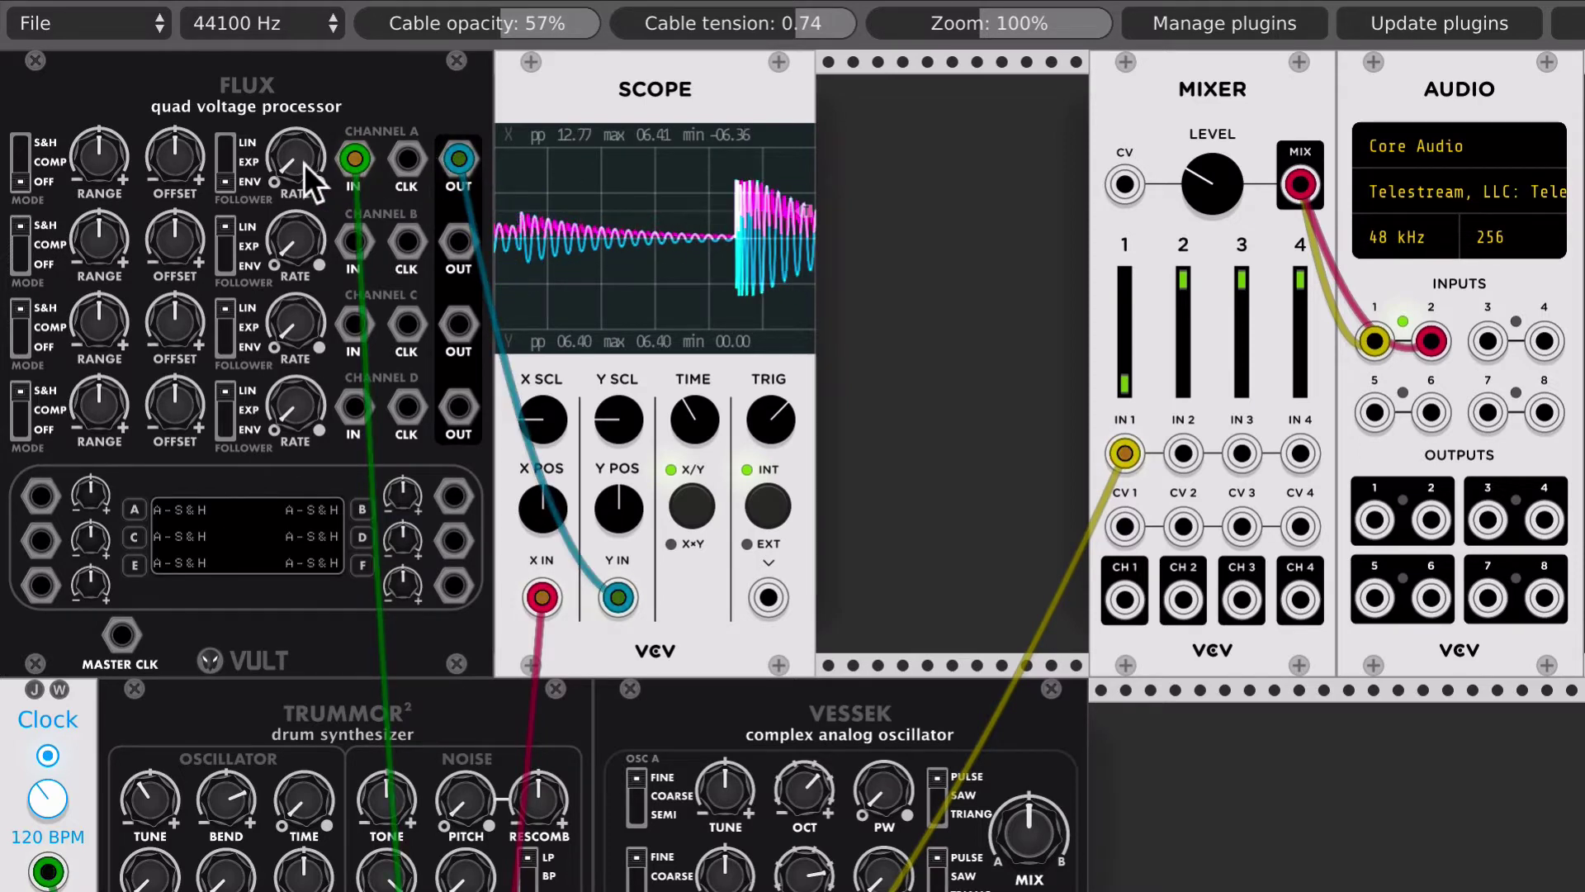
pyautogui.moveTo(302, 163); pyautogui.dragTo(302, 104)
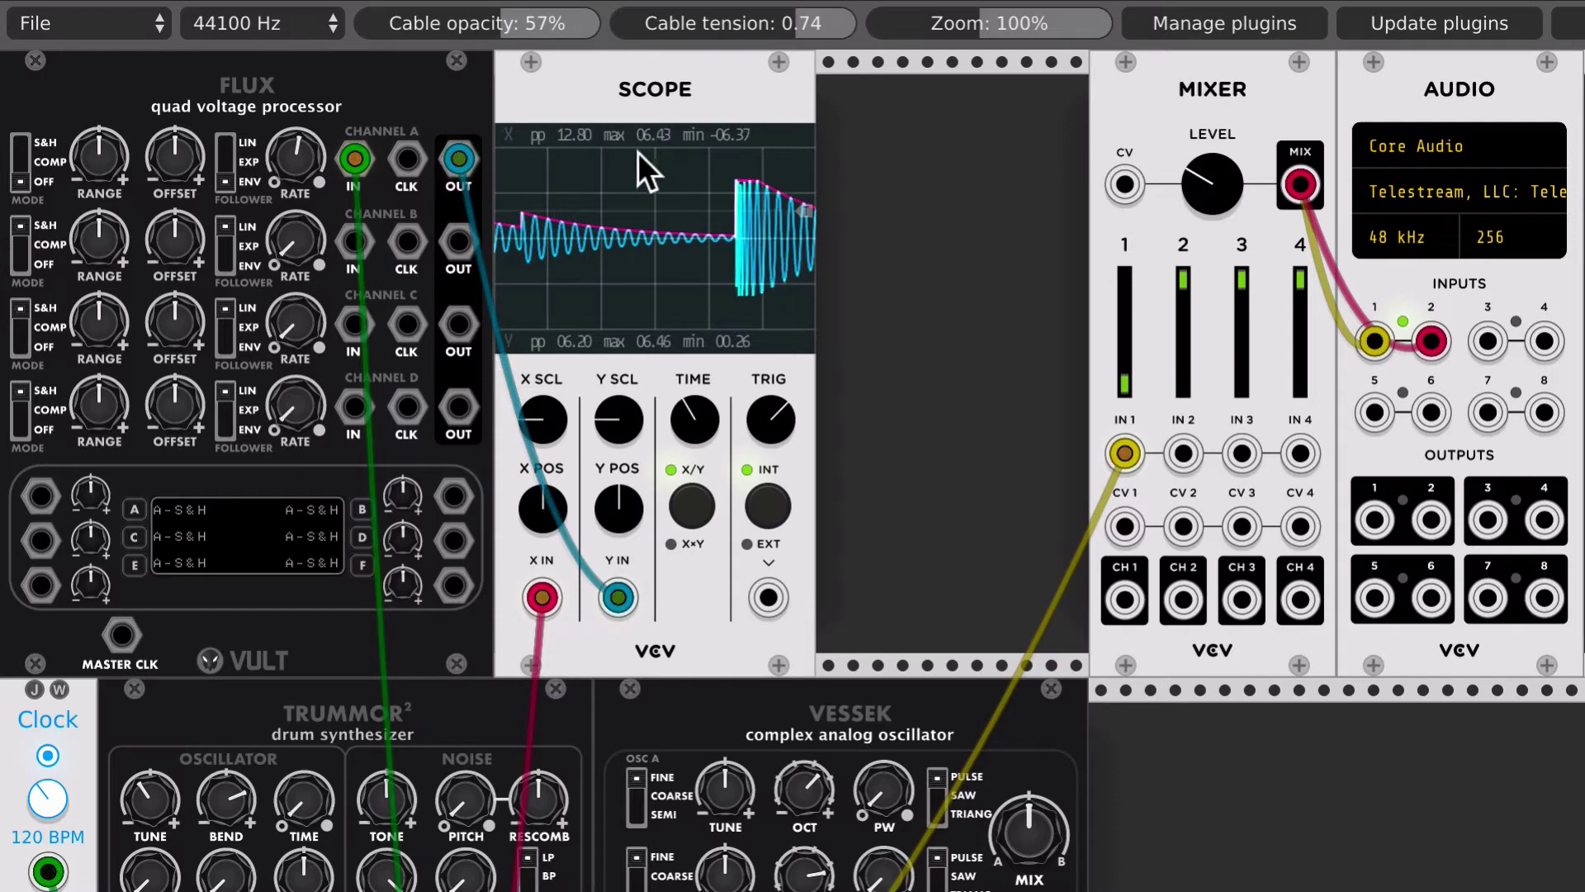
# Step: Move the Scope next to the Mixer and add Vult's Util-Knobs module beside Flux
pyautogui.moveTo(621, 96); pyautogui.dragTo(974, 122)
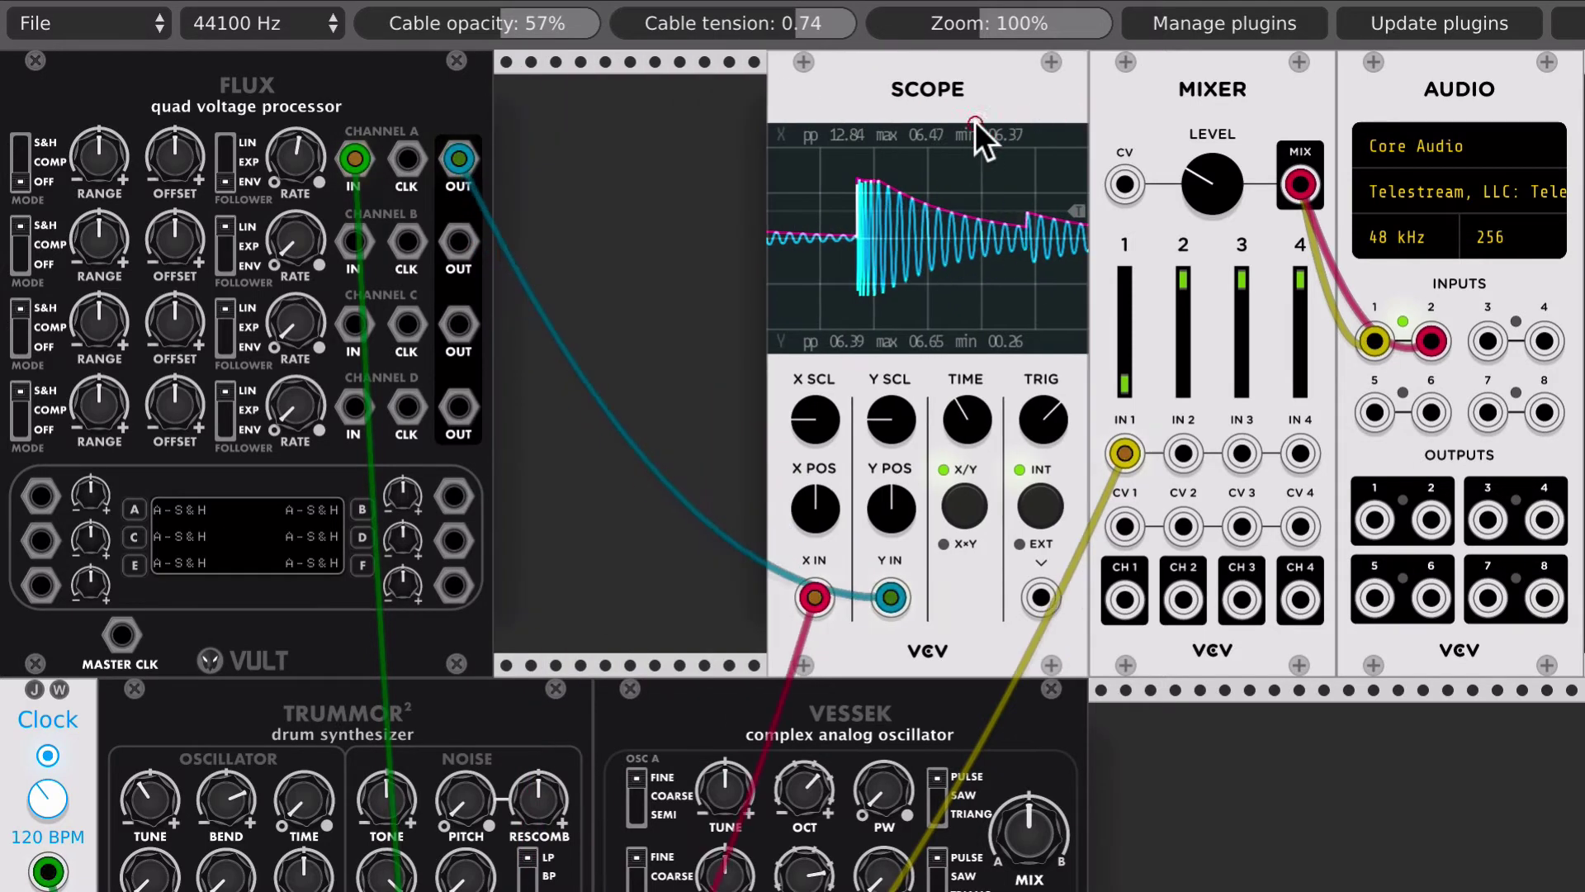
pyautogui.rightClick(582, 153)
pyautogui.write('knob')
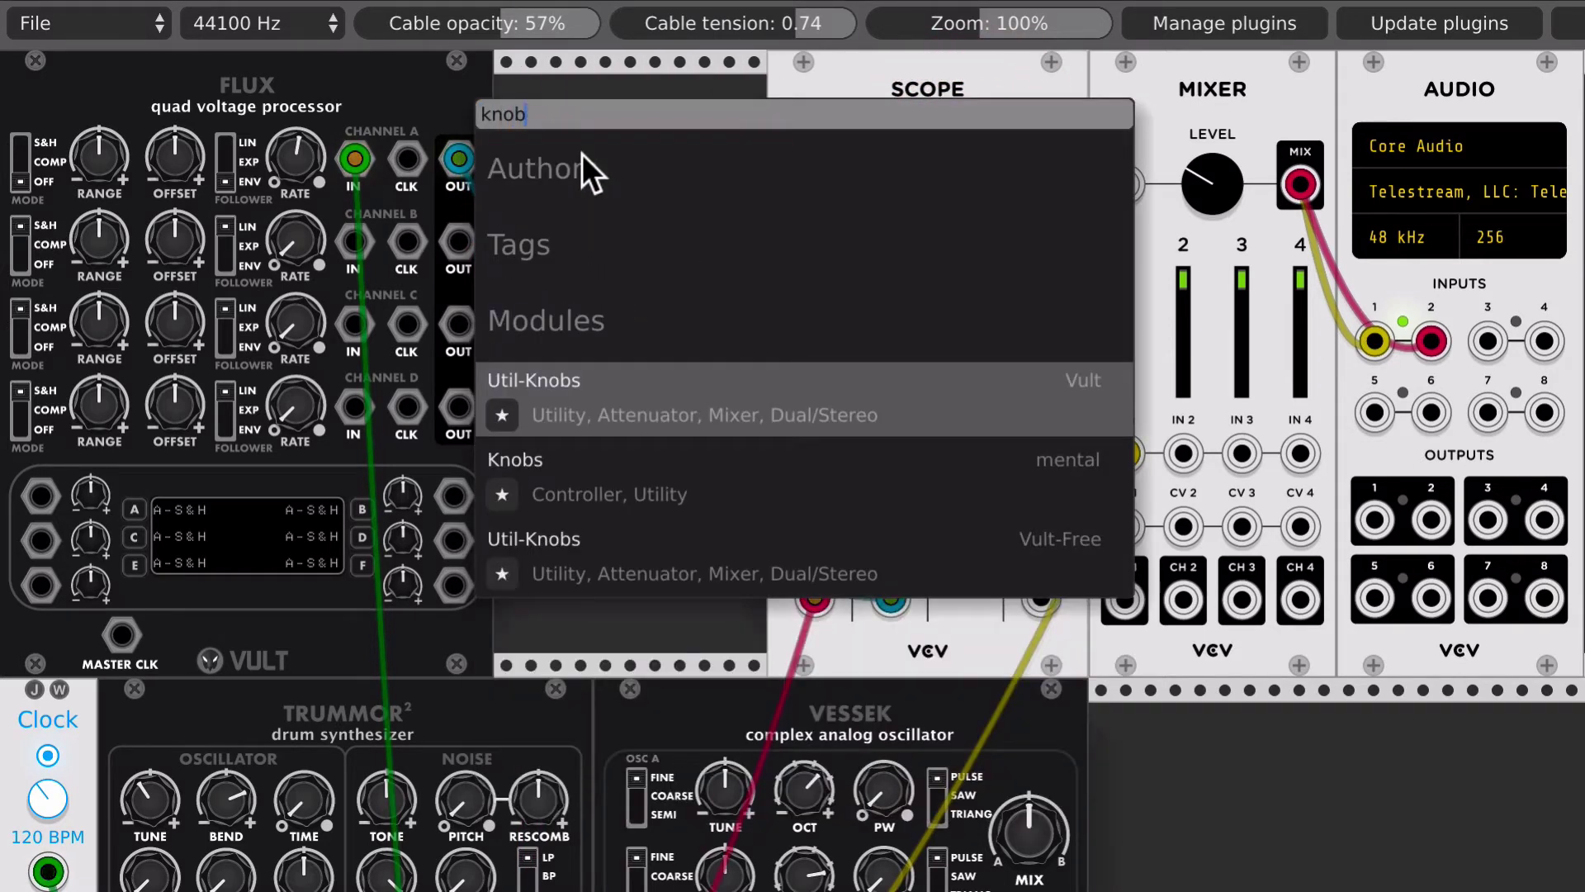
pyautogui.press('Down')
pyautogui.press('Up')
pyautogui.press('Return')
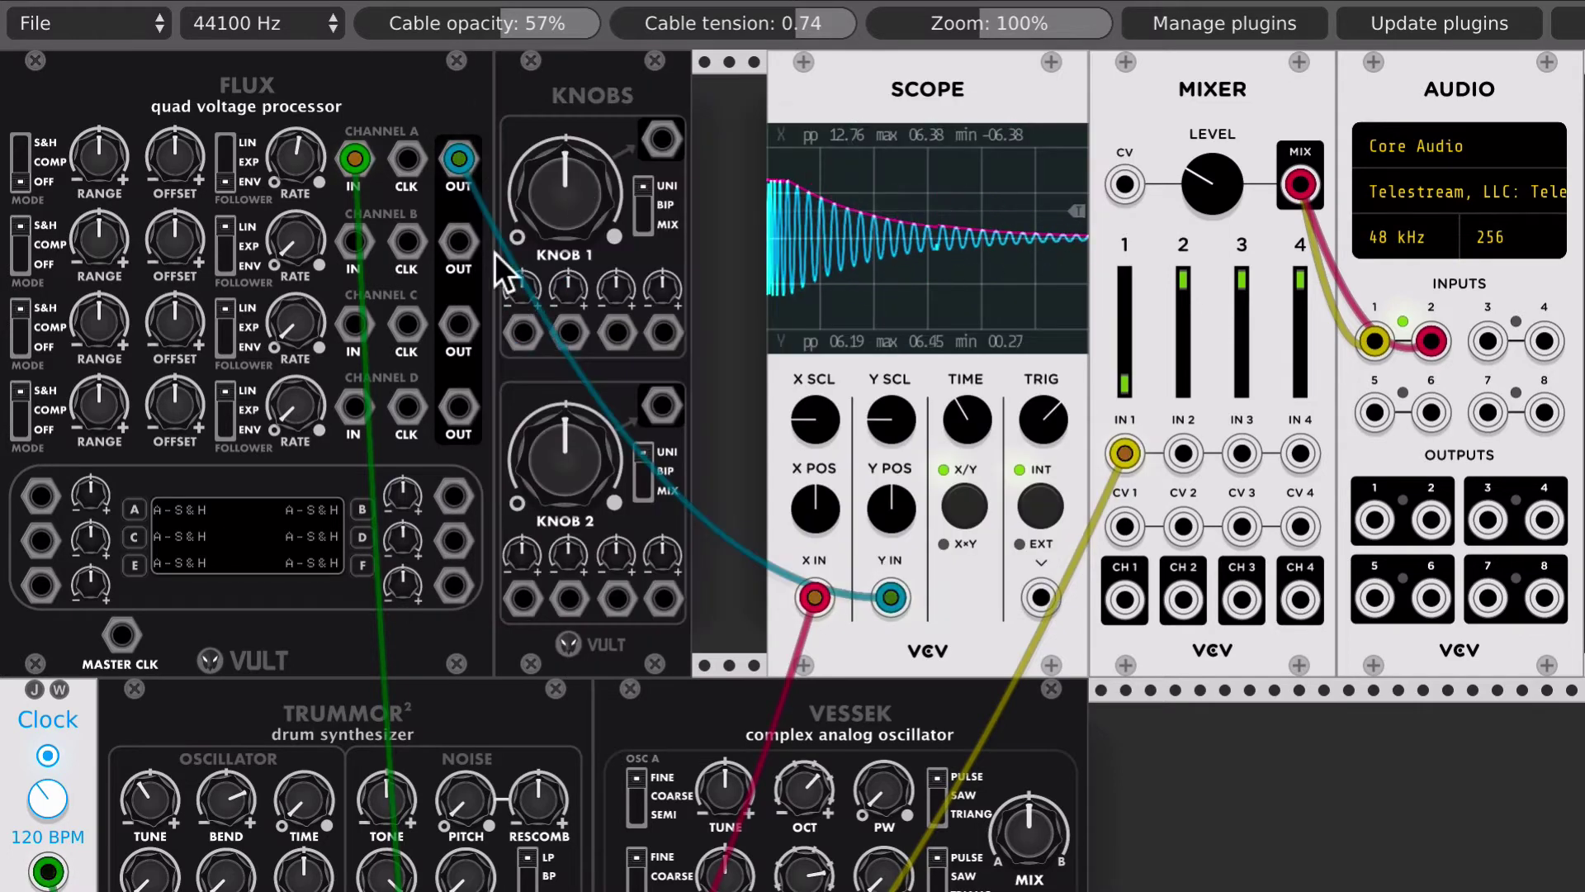
# Step: Modulate Knob 1 with Flux channel A at full negative depth, and patch Knob 1's output to the Scope's Y IN with a lower TIME setting
pyautogui.moveTo(460, 163); pyautogui.dragTo(523, 328)
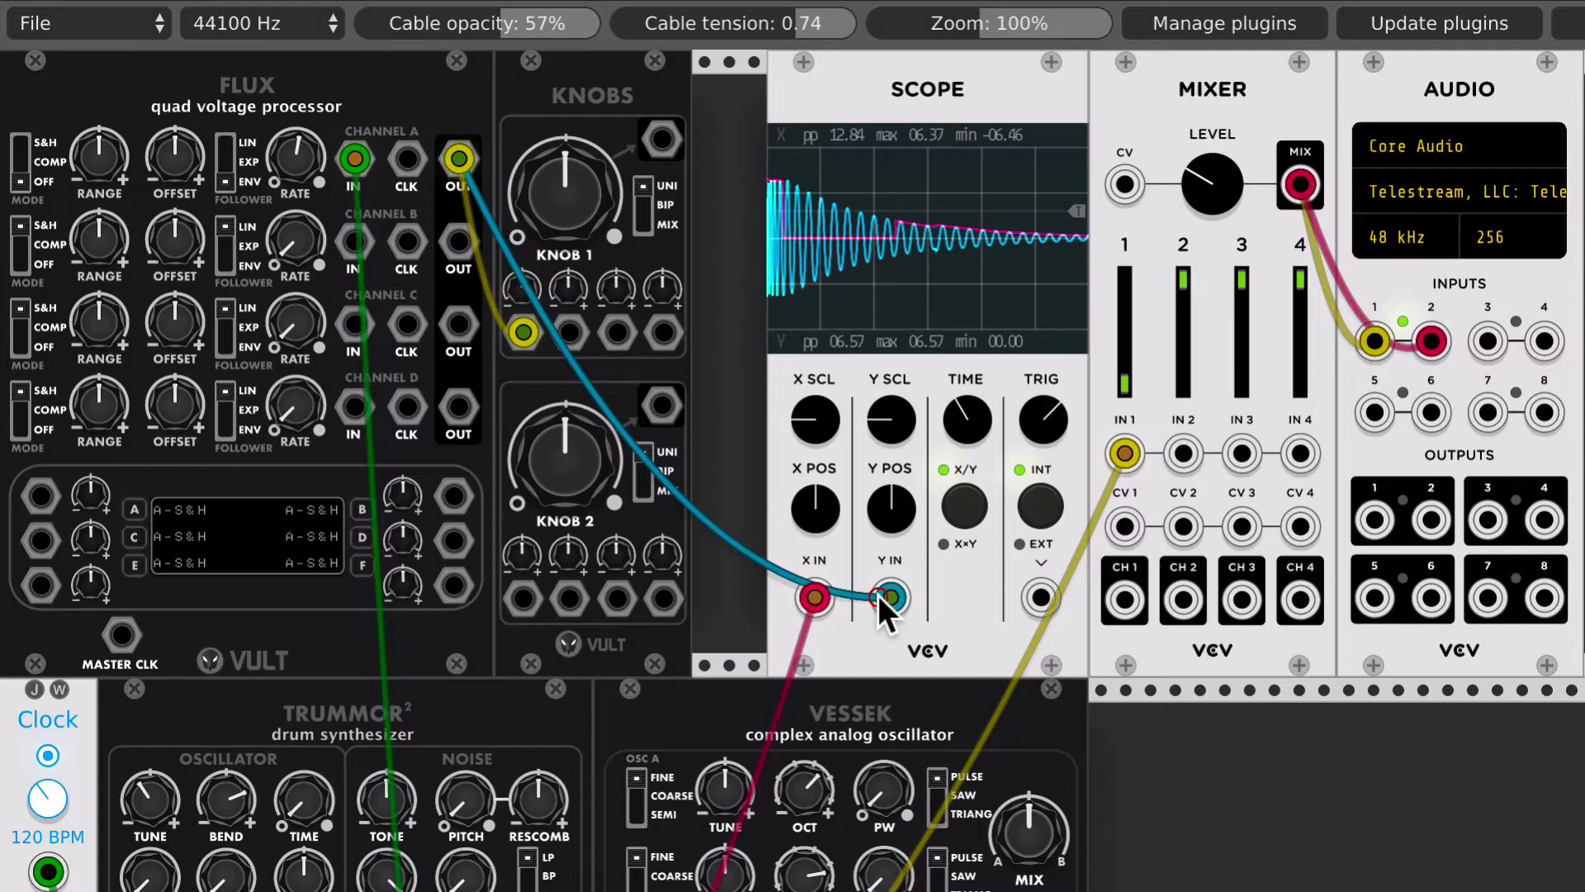
pyautogui.moveTo(879, 594); pyautogui.dragTo(662, 140)
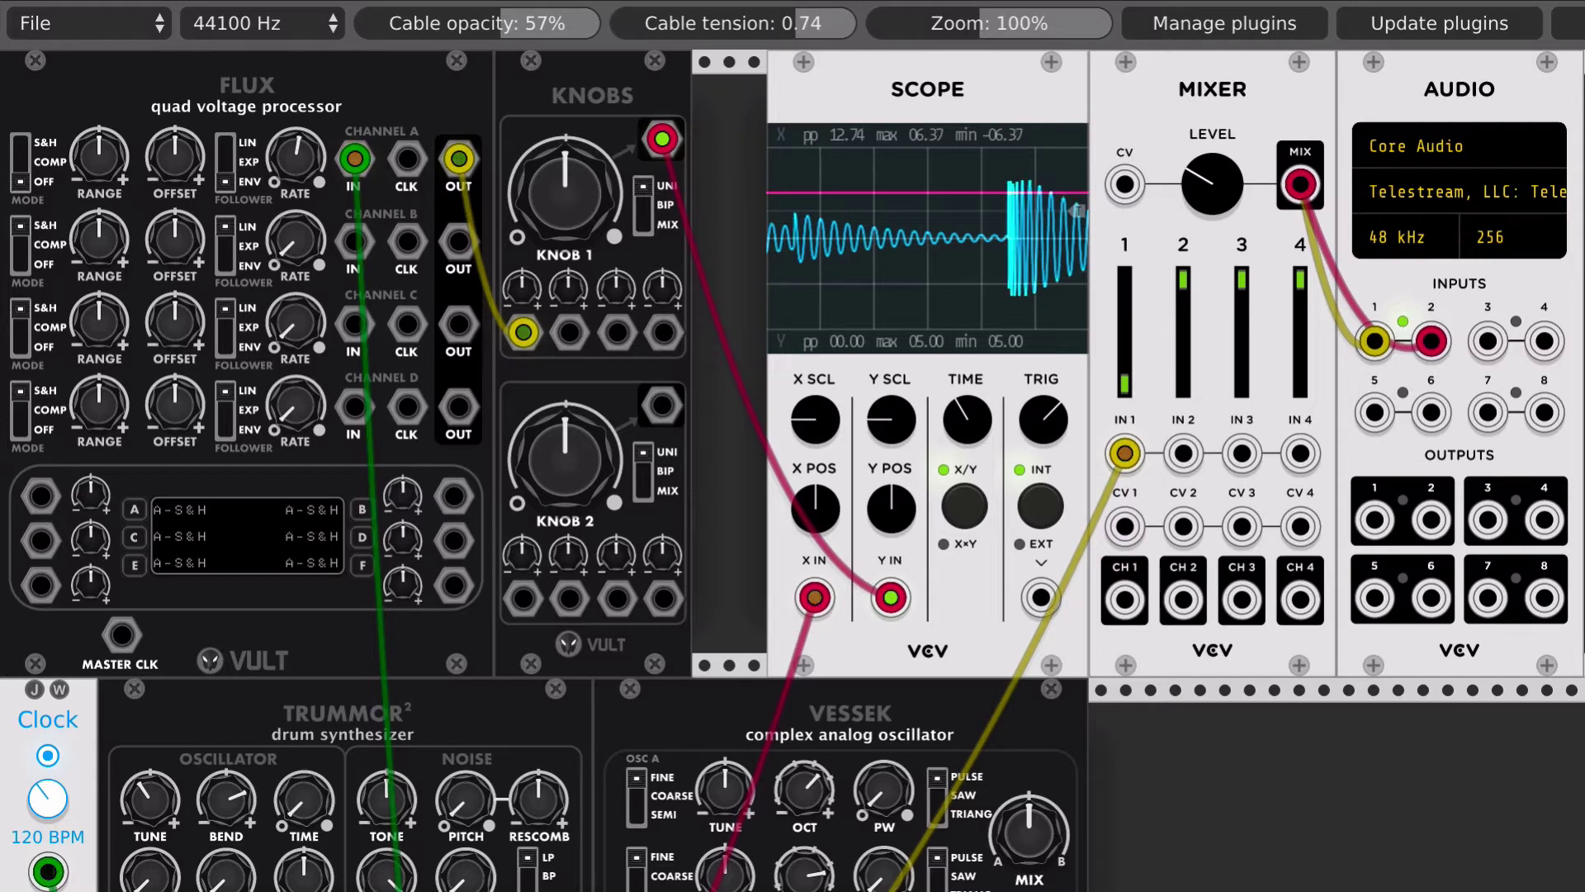
pyautogui.moveTo(523, 288); pyautogui.dragTo(524, 380)
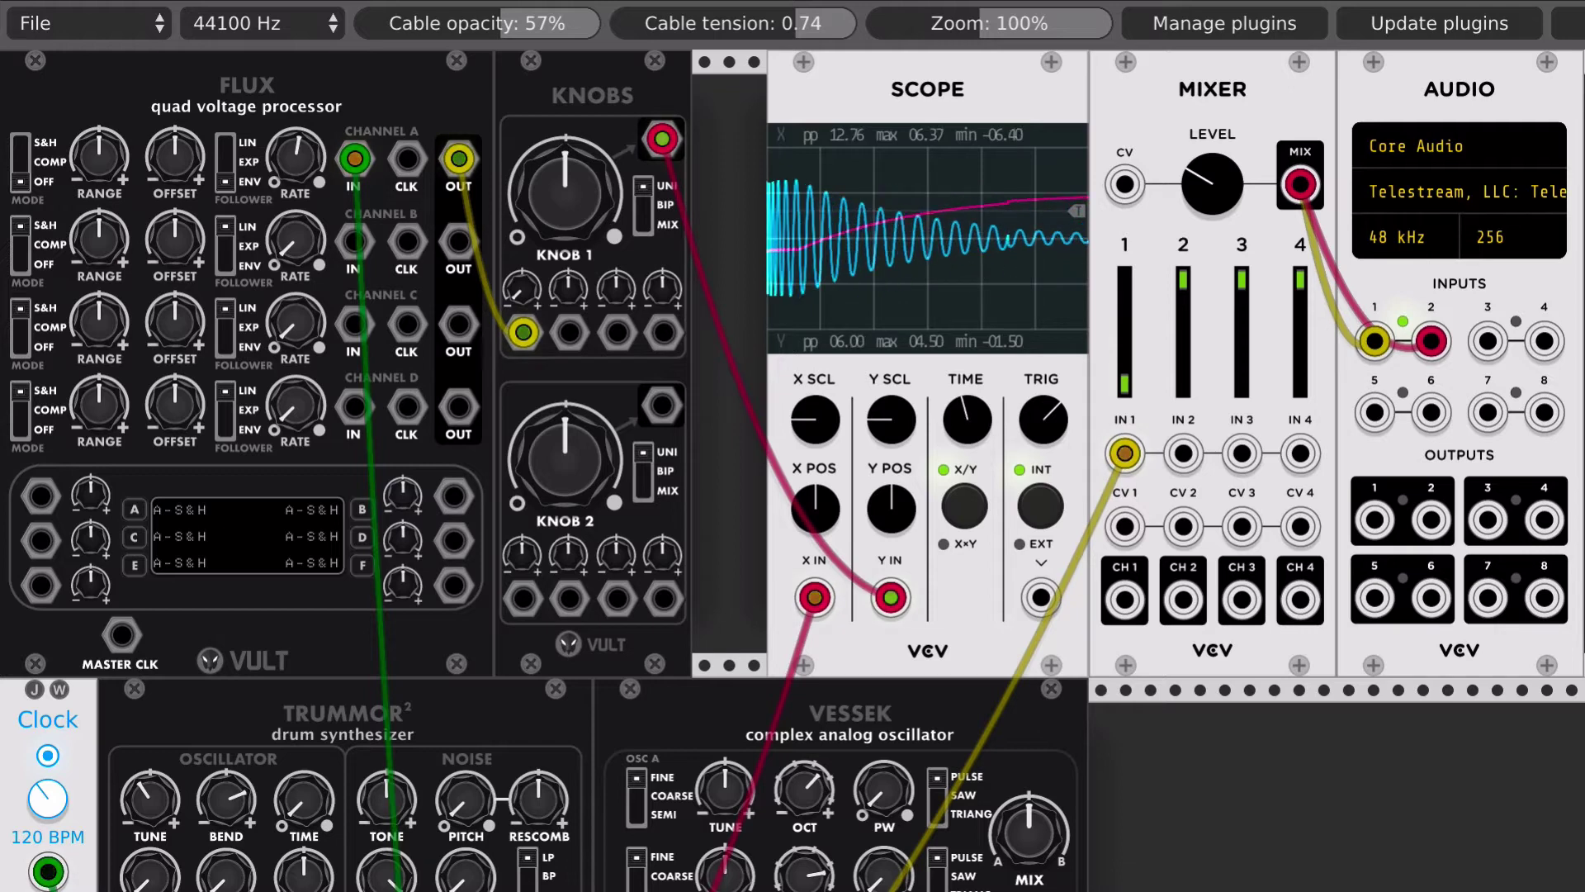
pyautogui.moveTo(968, 405); pyautogui.dragTo(969, 420)
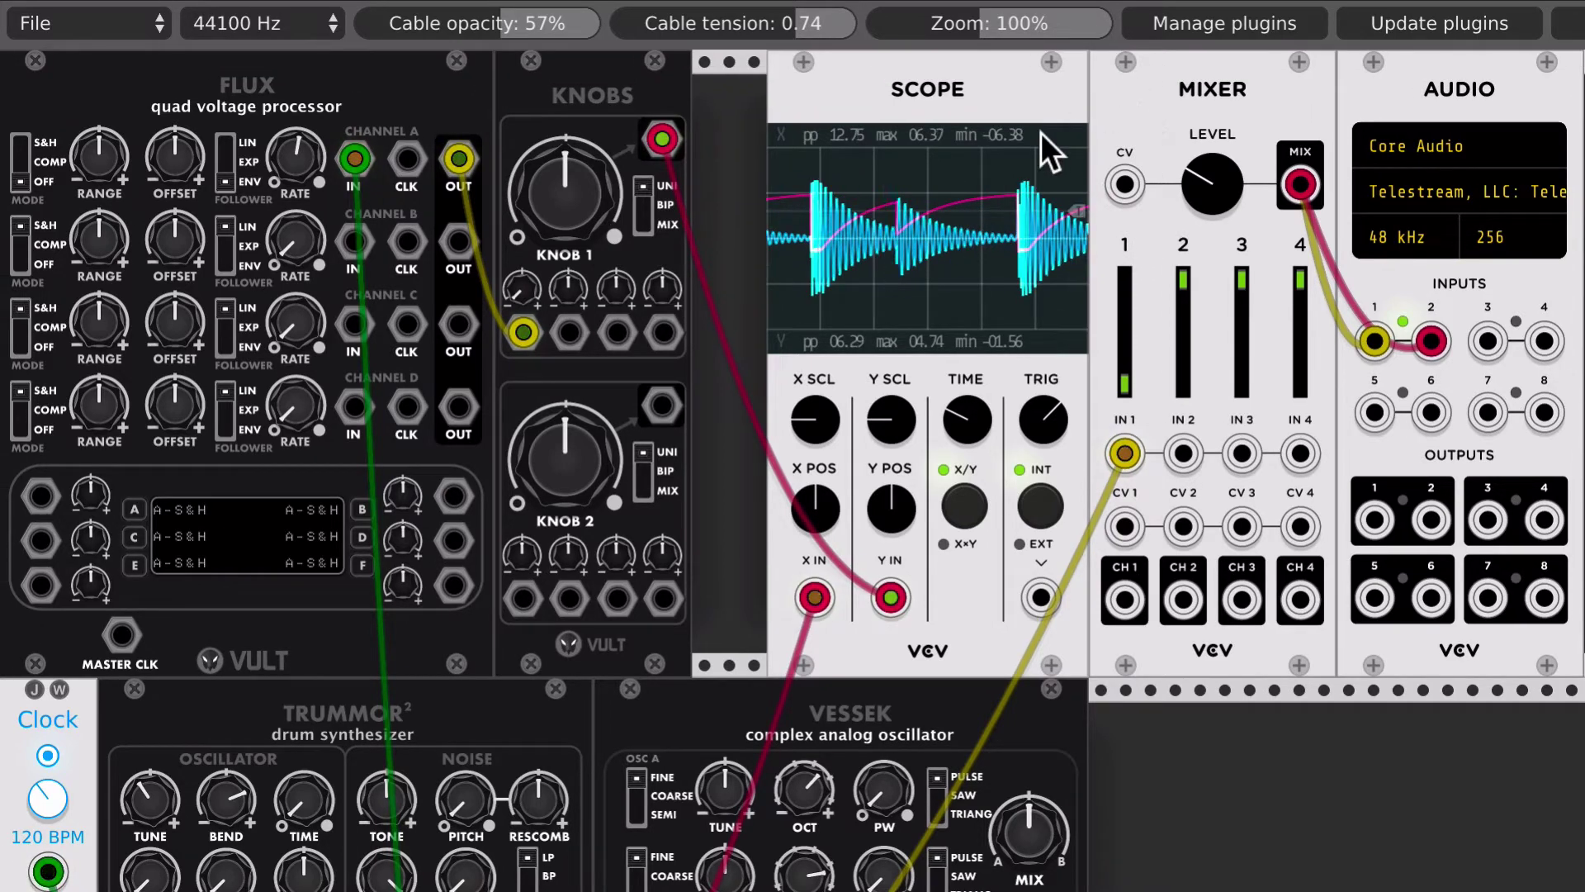
# Step: Add the Fundamental VCA module and place it directly beside Vessek
pyautogui.scroll(-3, 1040, 132)
pyautogui.hscroll(2, 1029, 132)
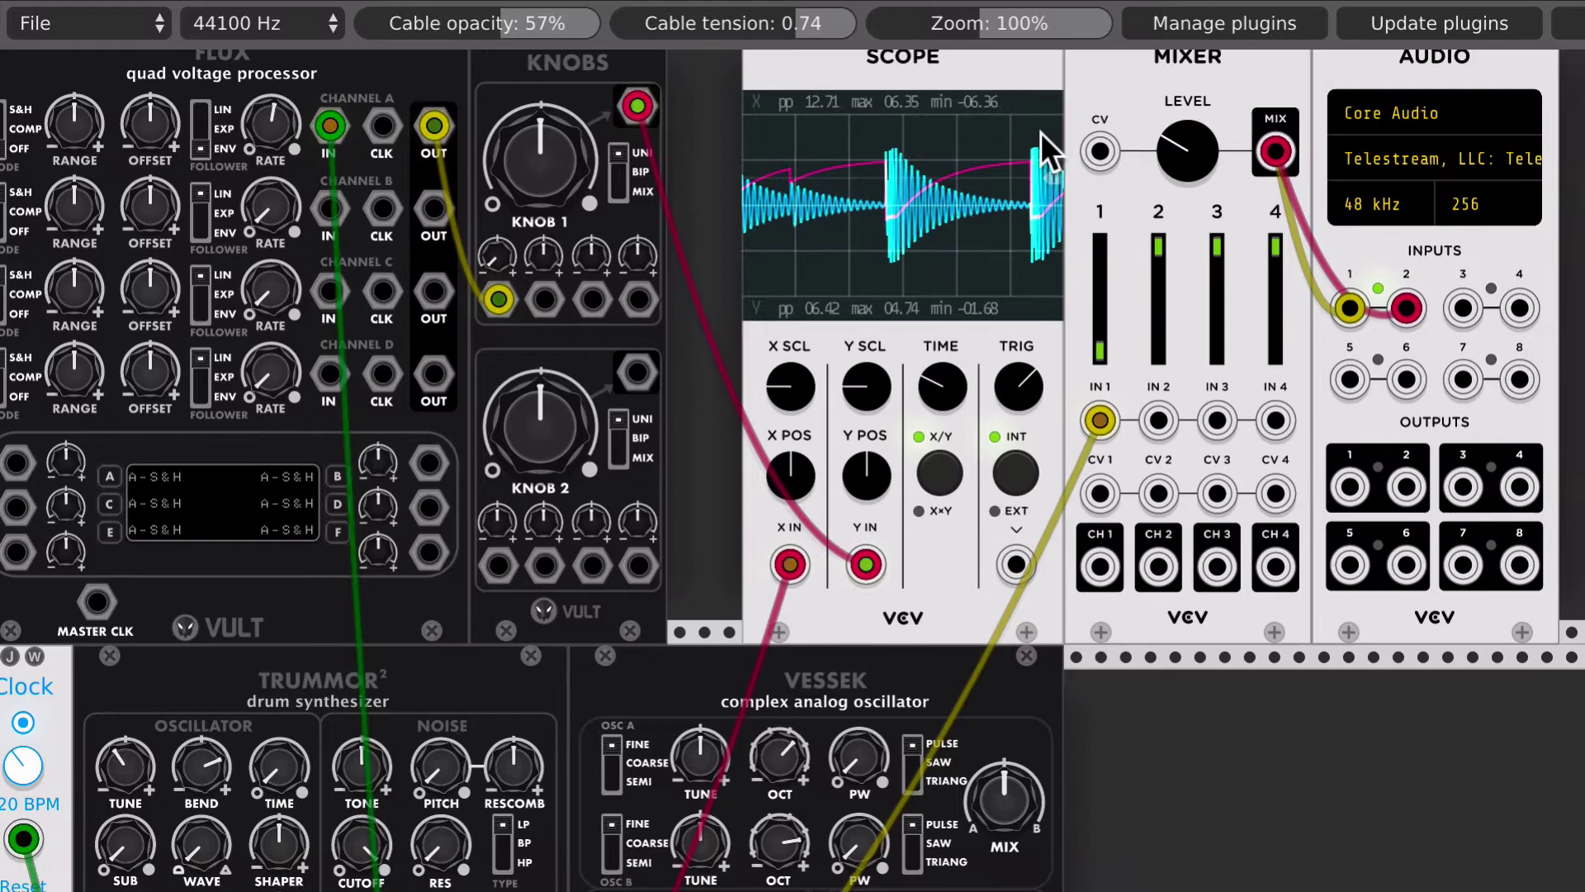
pyautogui.scroll(-4, 878, 115)
pyautogui.hscroll(5, 878, 115)
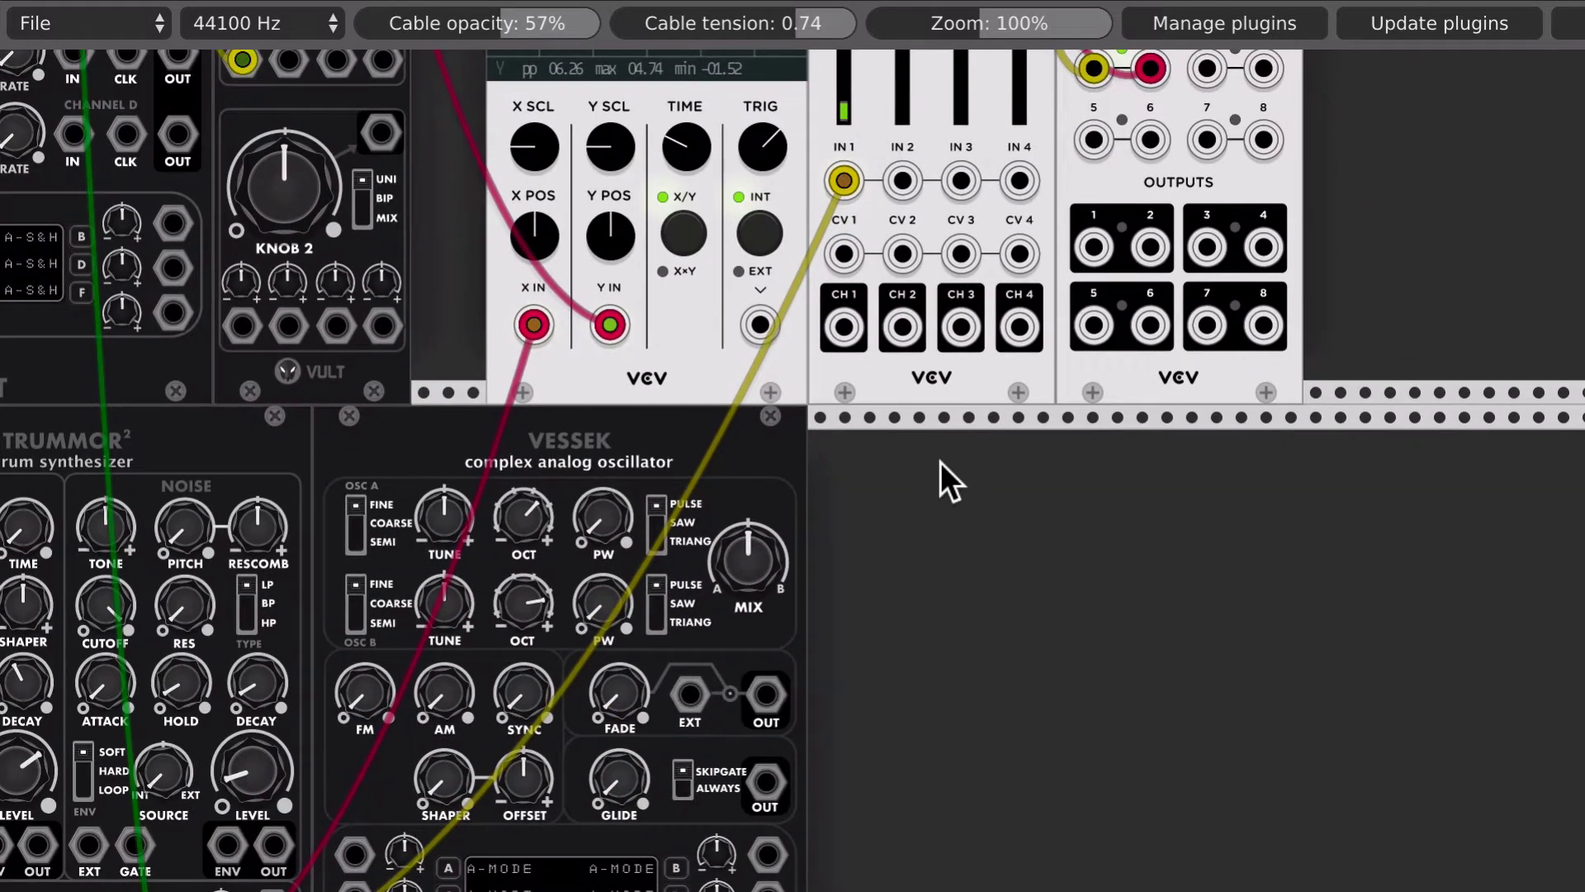
pyautogui.scroll(-3, 939, 463)
pyautogui.hscroll(2, 939, 463)
pyautogui.rightClick(855, 421)
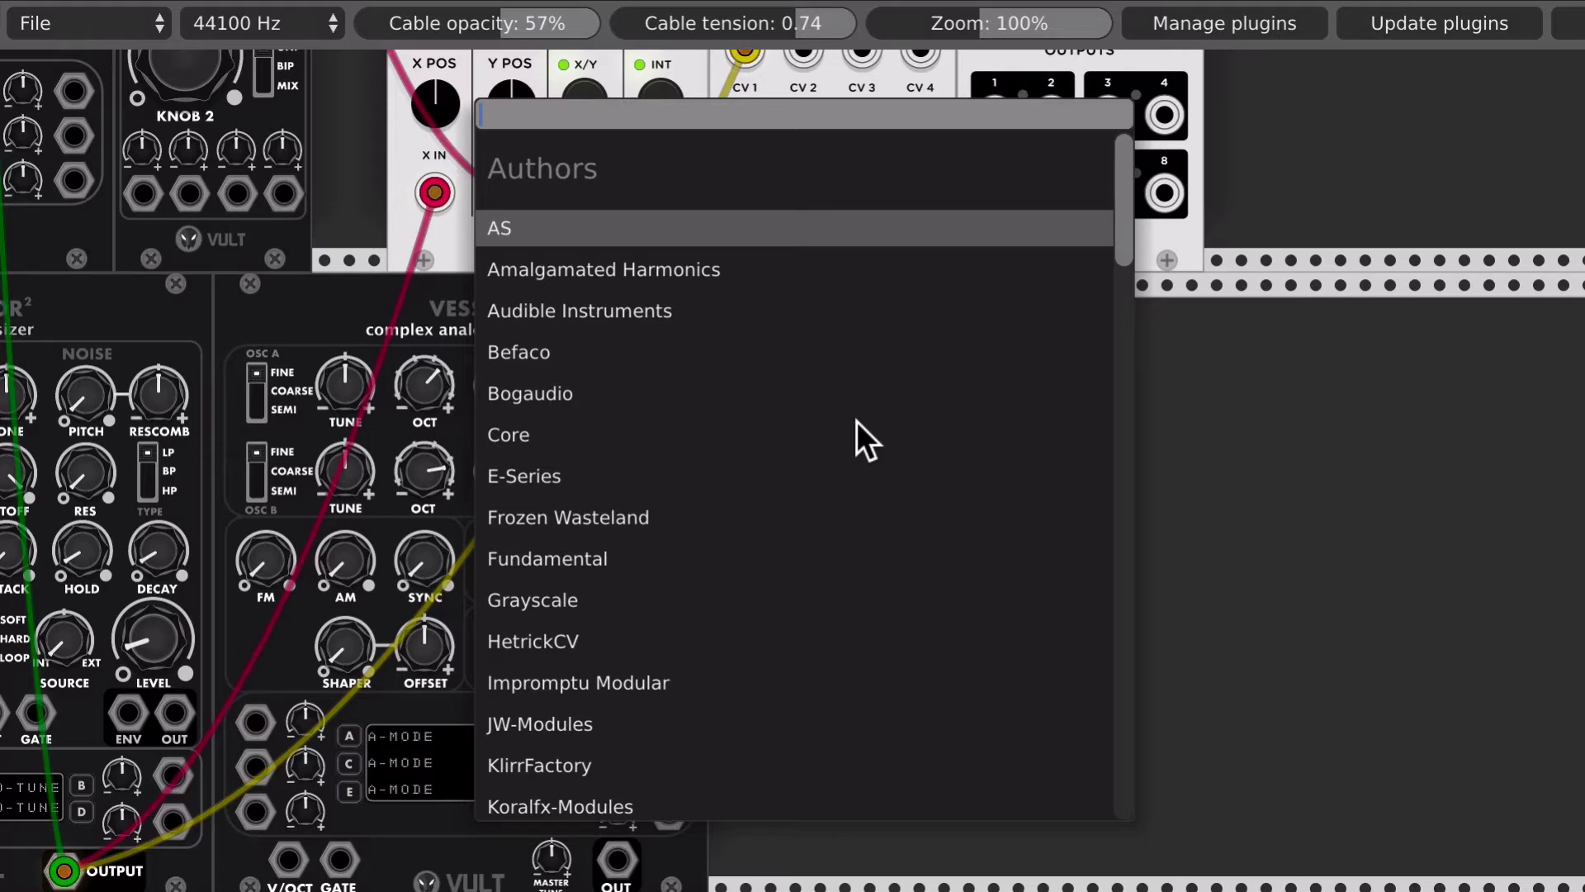
pyautogui.click(561, 552)
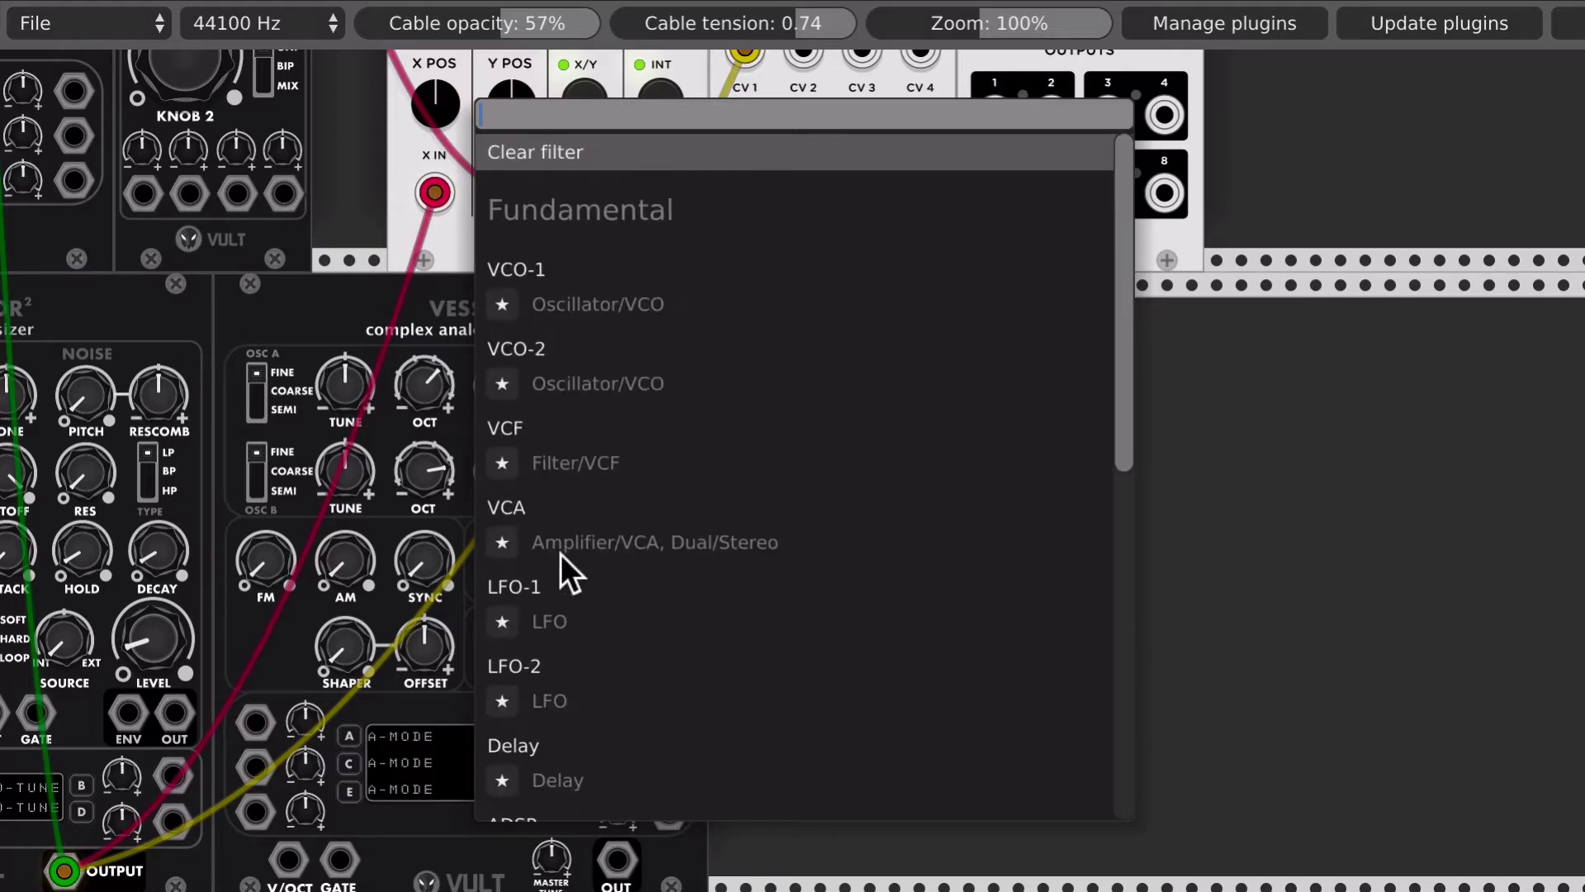
pyautogui.click(556, 532)
pyautogui.moveTo(850, 360); pyautogui.dragTo(745, 345)
# Step: Patch Vessek's OUT through the VCA into Mixer IN 2, and set the faders of mixer channels 1 and 2 to matching levels
pyautogui.moveTo(617, 859); pyautogui.dragTo(799, 51)
pyautogui.moveTo(799, 745); pyautogui.dragTo(804, 461)
pyautogui.moveTo(806, 287); pyautogui.dragTo(804, 322)
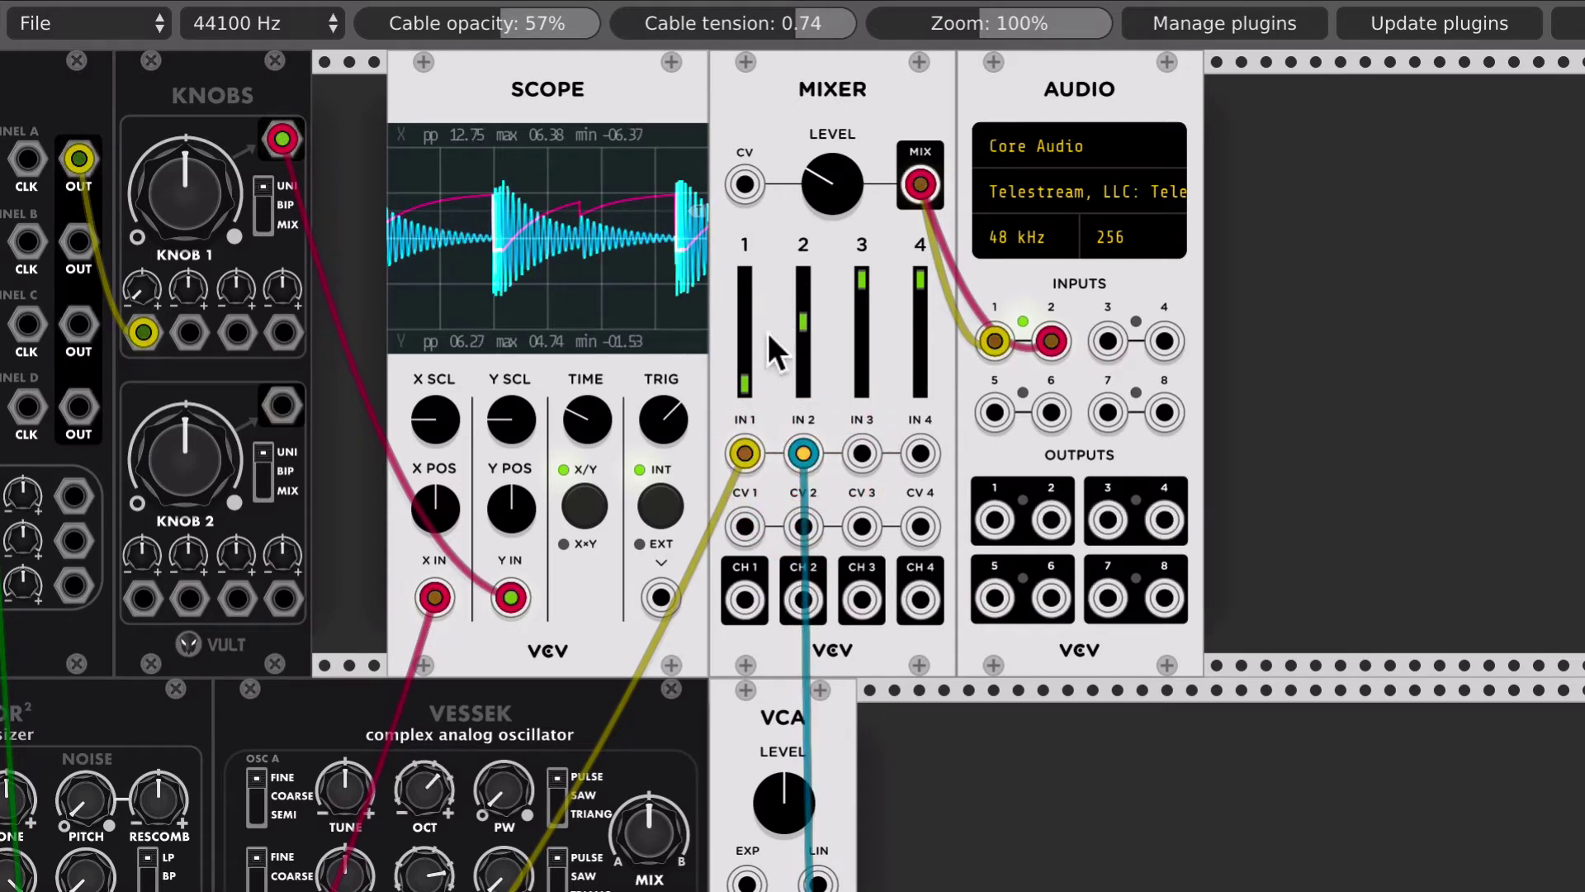
pyautogui.moveTo(745, 381); pyautogui.dragTo(745, 309)
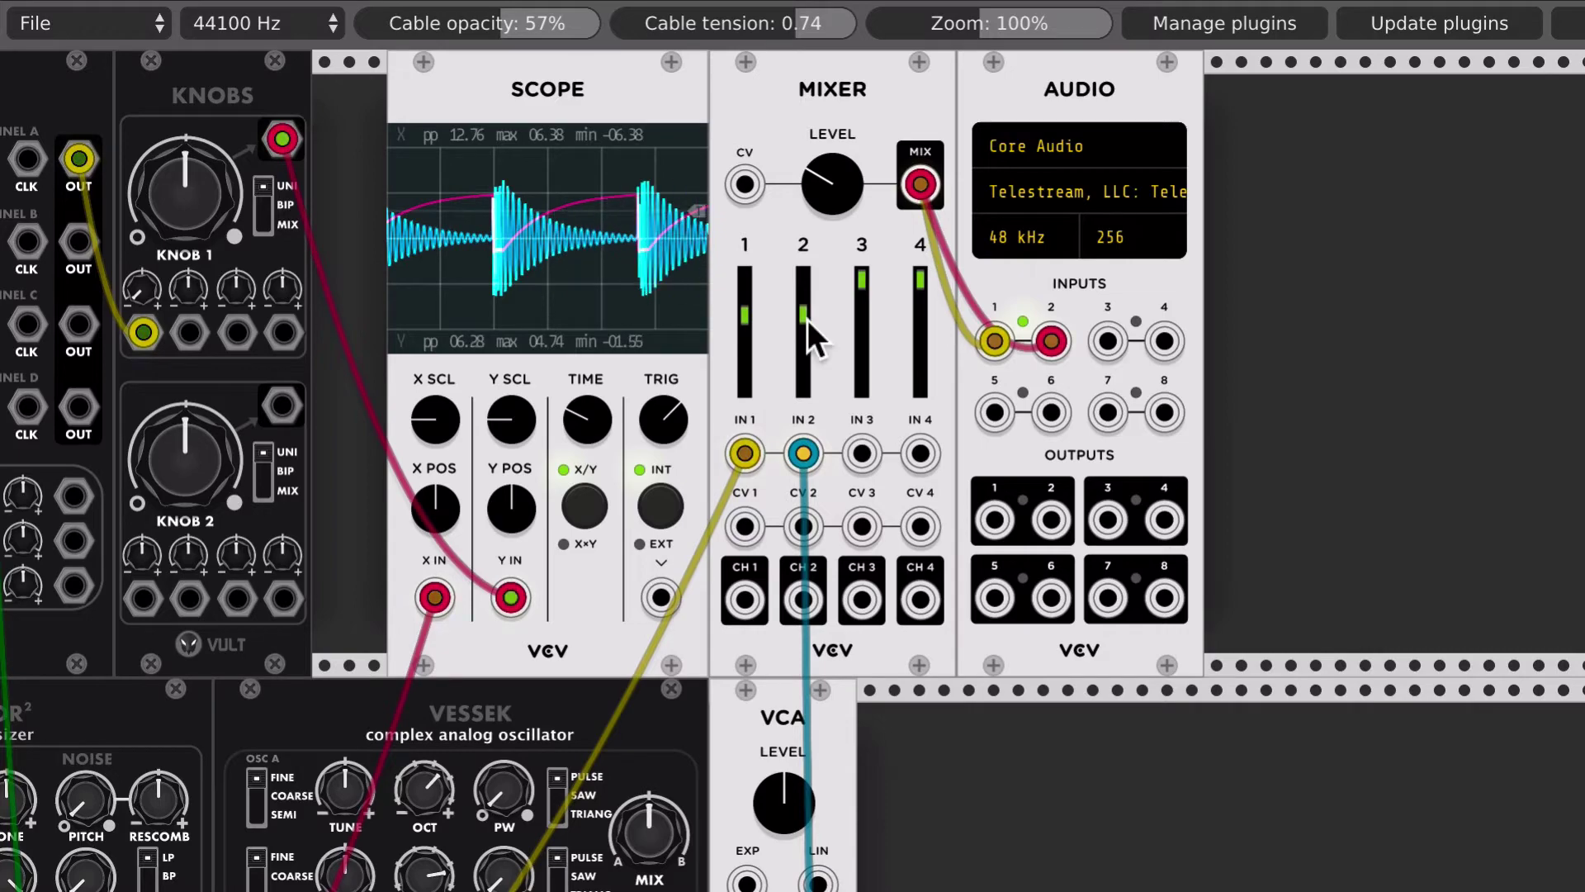
# Step: Patch Knob 1's output into the VCA's control input
pyautogui.hscroll(-5, 543, 346)
pyautogui.scroll(-2, 543, 345)
pyautogui.moveTo(518, 72); pyautogui.dragTo(1132, 510)
# Step: Raise the Mixer's master LEVEL to its midpoint to hear the patch, and turn it back down to minimum
pyautogui.scroll(5, 1085, 383)
pyautogui.scroll(10, 1085, 383)
pyautogui.hscroll(4, 1085, 383)
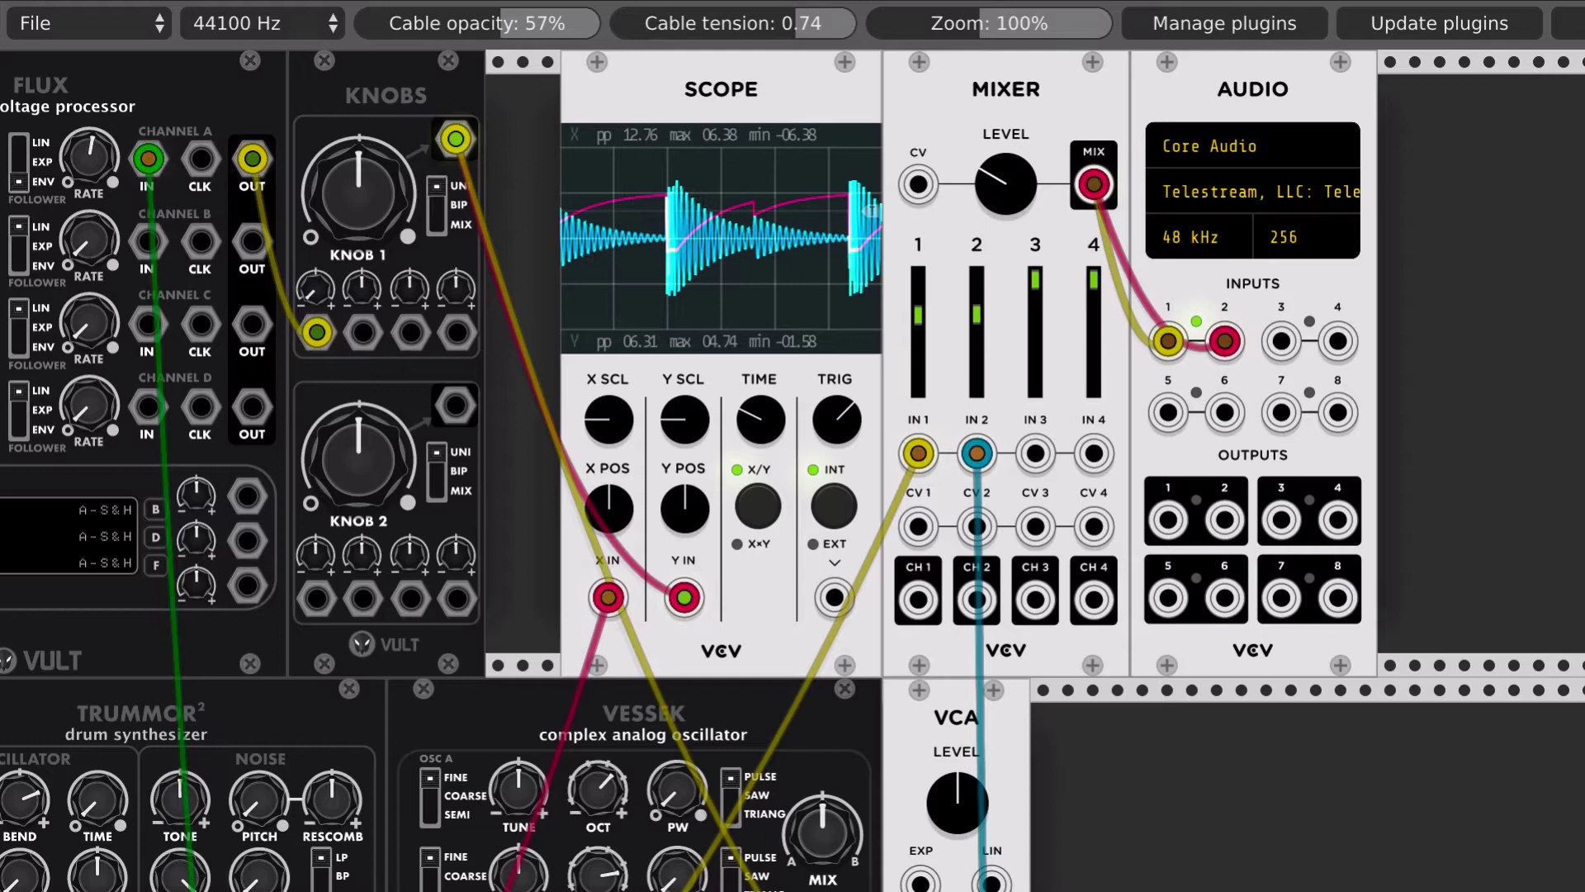
pyautogui.moveTo(1013, 173); pyautogui.dragTo(1013, 152)
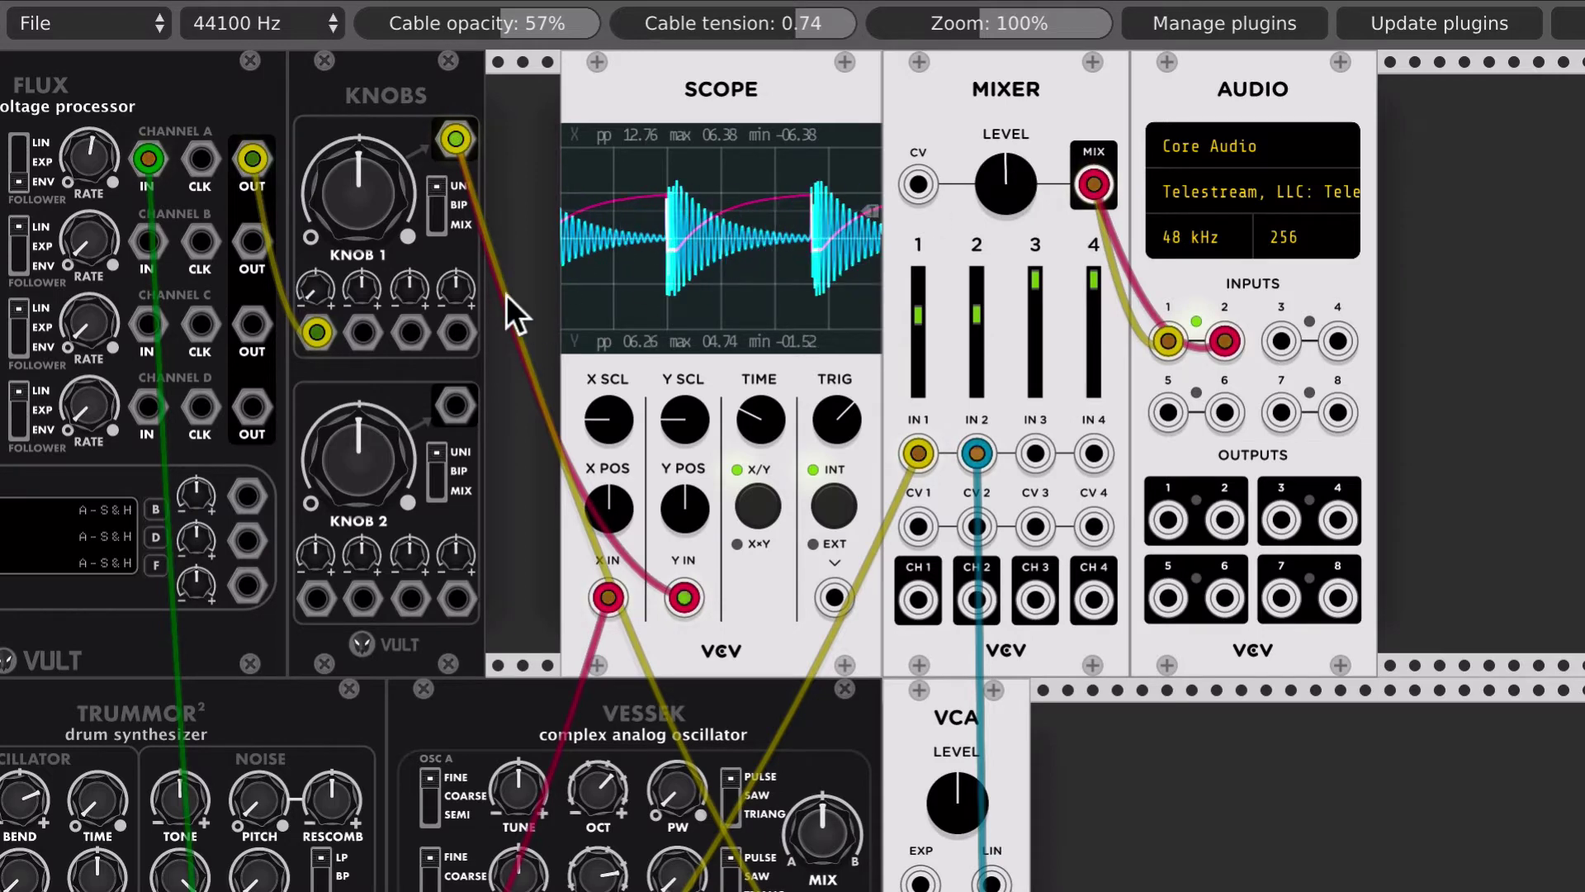
pyautogui.moveTo(994, 190); pyautogui.dragTo(994, 281)
# Step: Route Flux channel A's OUT through channel B into Knob 1's first modulation input, and try a higher channel B RATE before returning it to minimum
pyautogui.hscroll(-5, 532, 213)
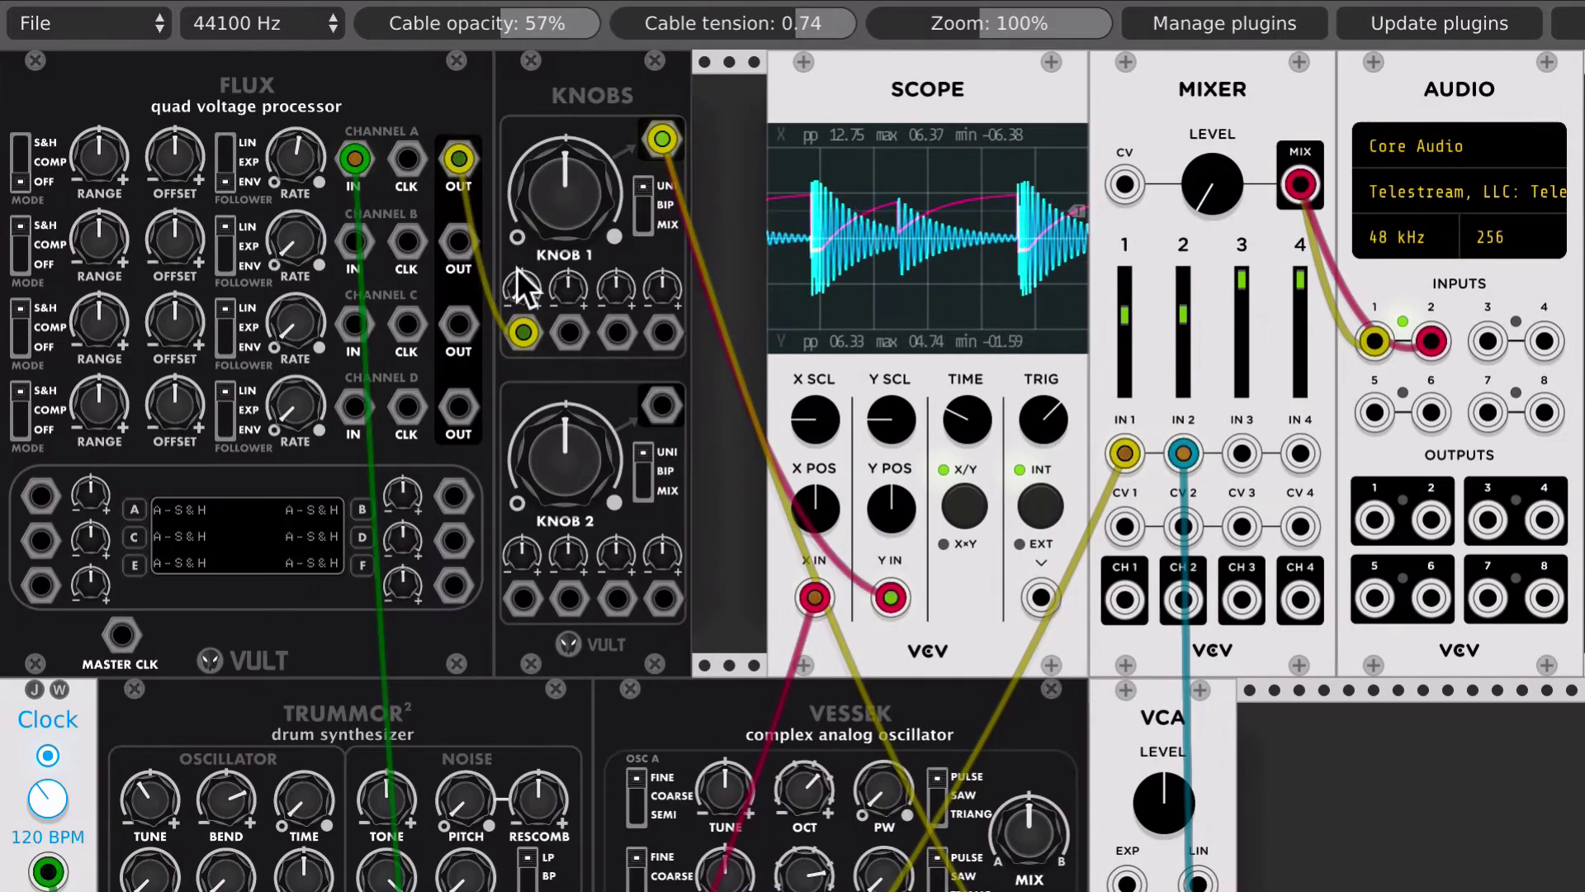
pyautogui.moveTo(523, 333); pyautogui.dragTo(368, 254)
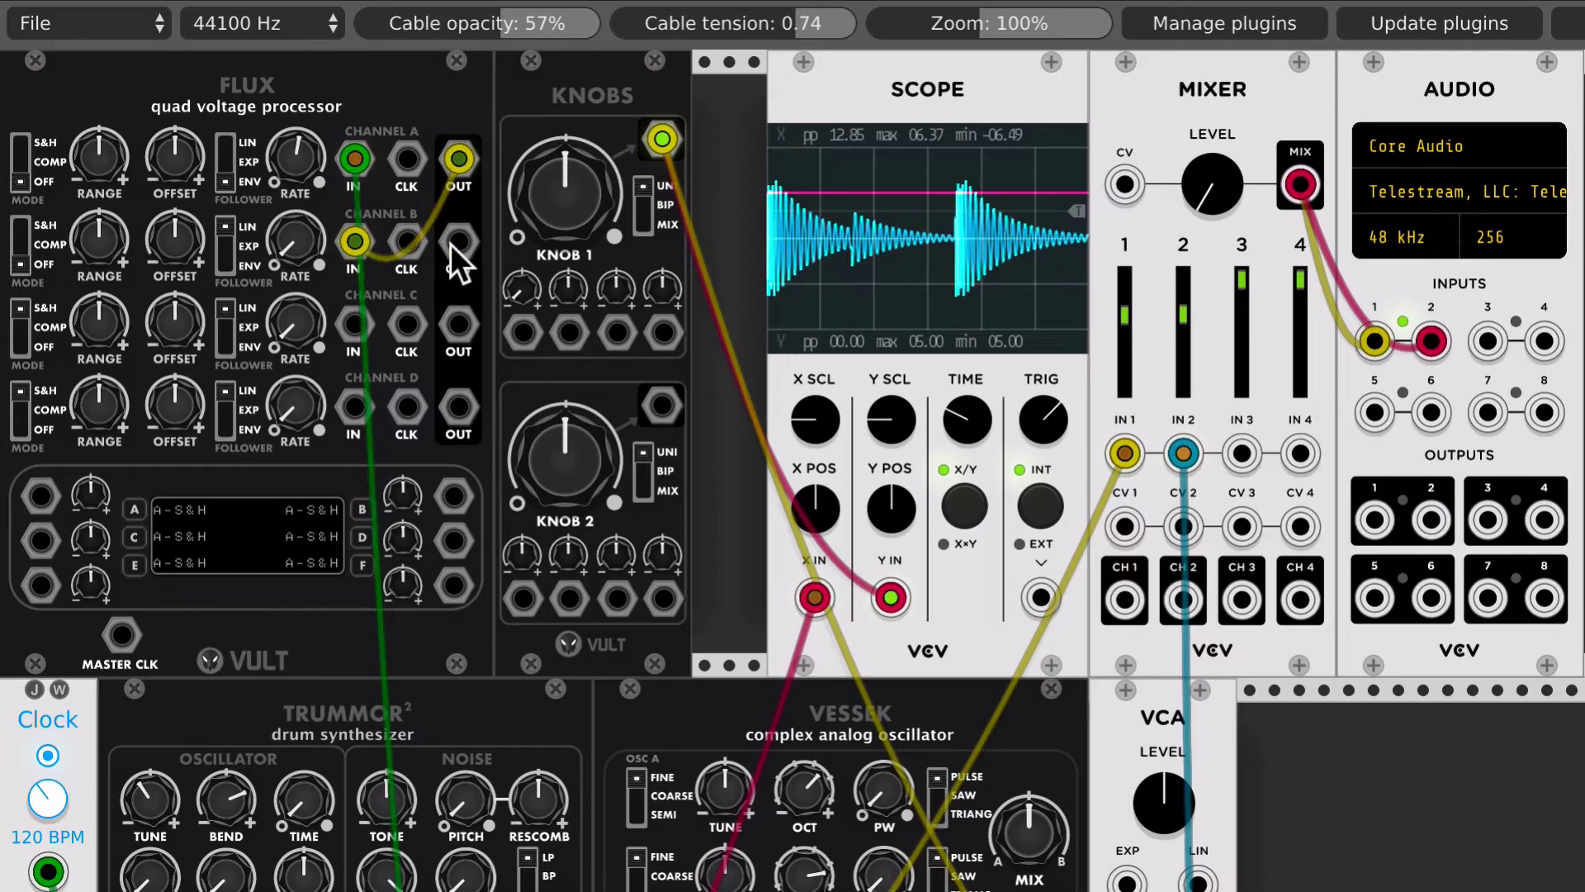
pyautogui.moveTo(454, 246); pyautogui.dragTo(531, 341)
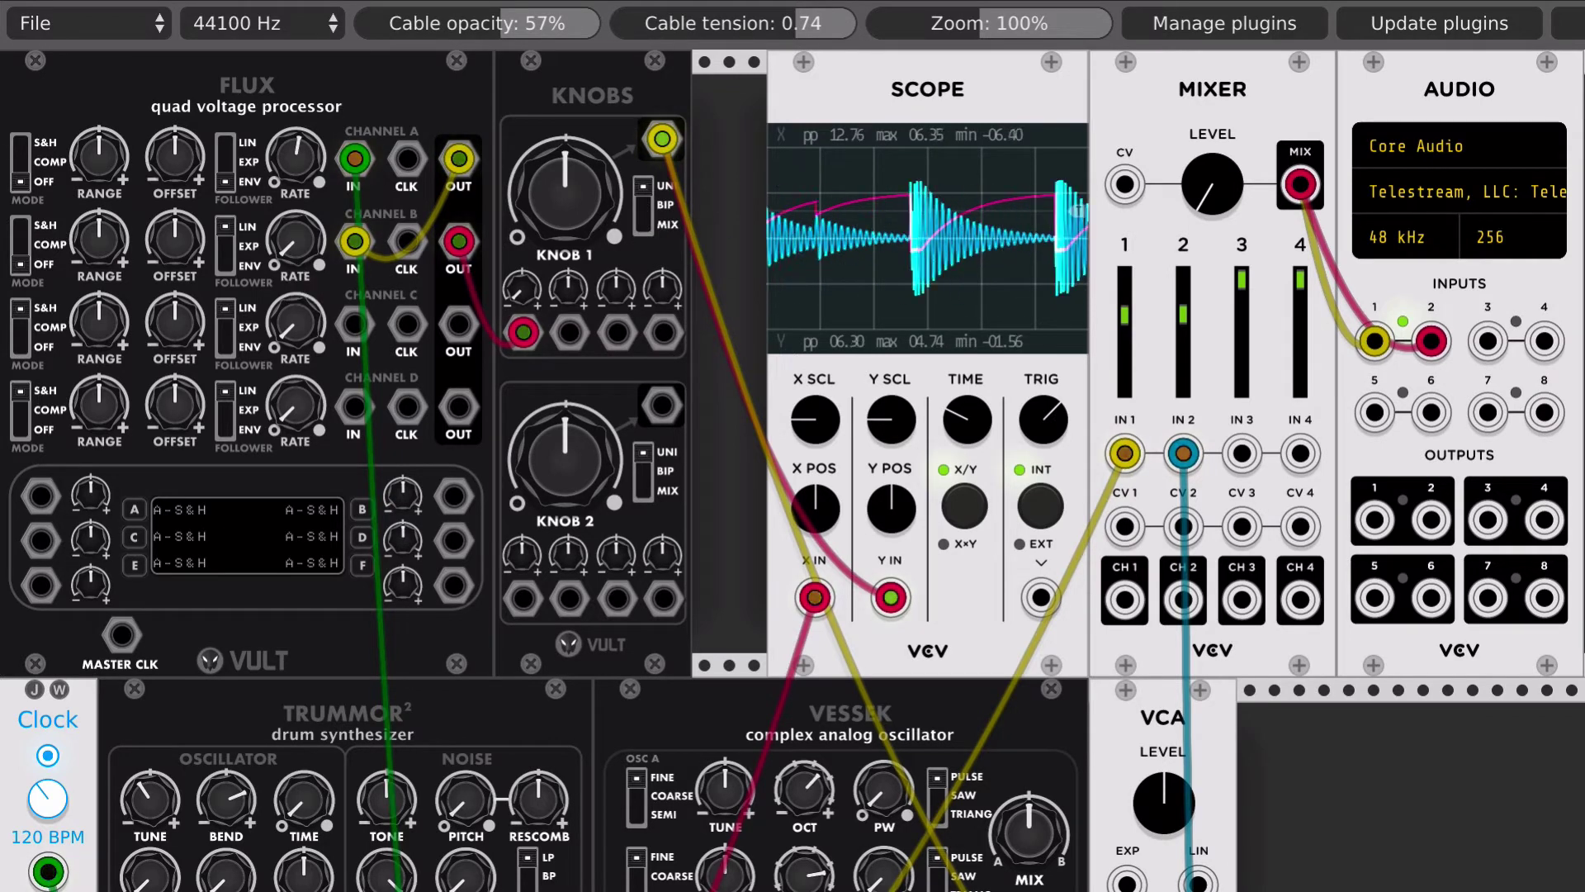
pyautogui.moveTo(291, 259)
pyautogui.mouseDown()
pyautogui.moveTo(291, 183)
pyautogui.moveTo(294, 215)
pyautogui.mouseUp()
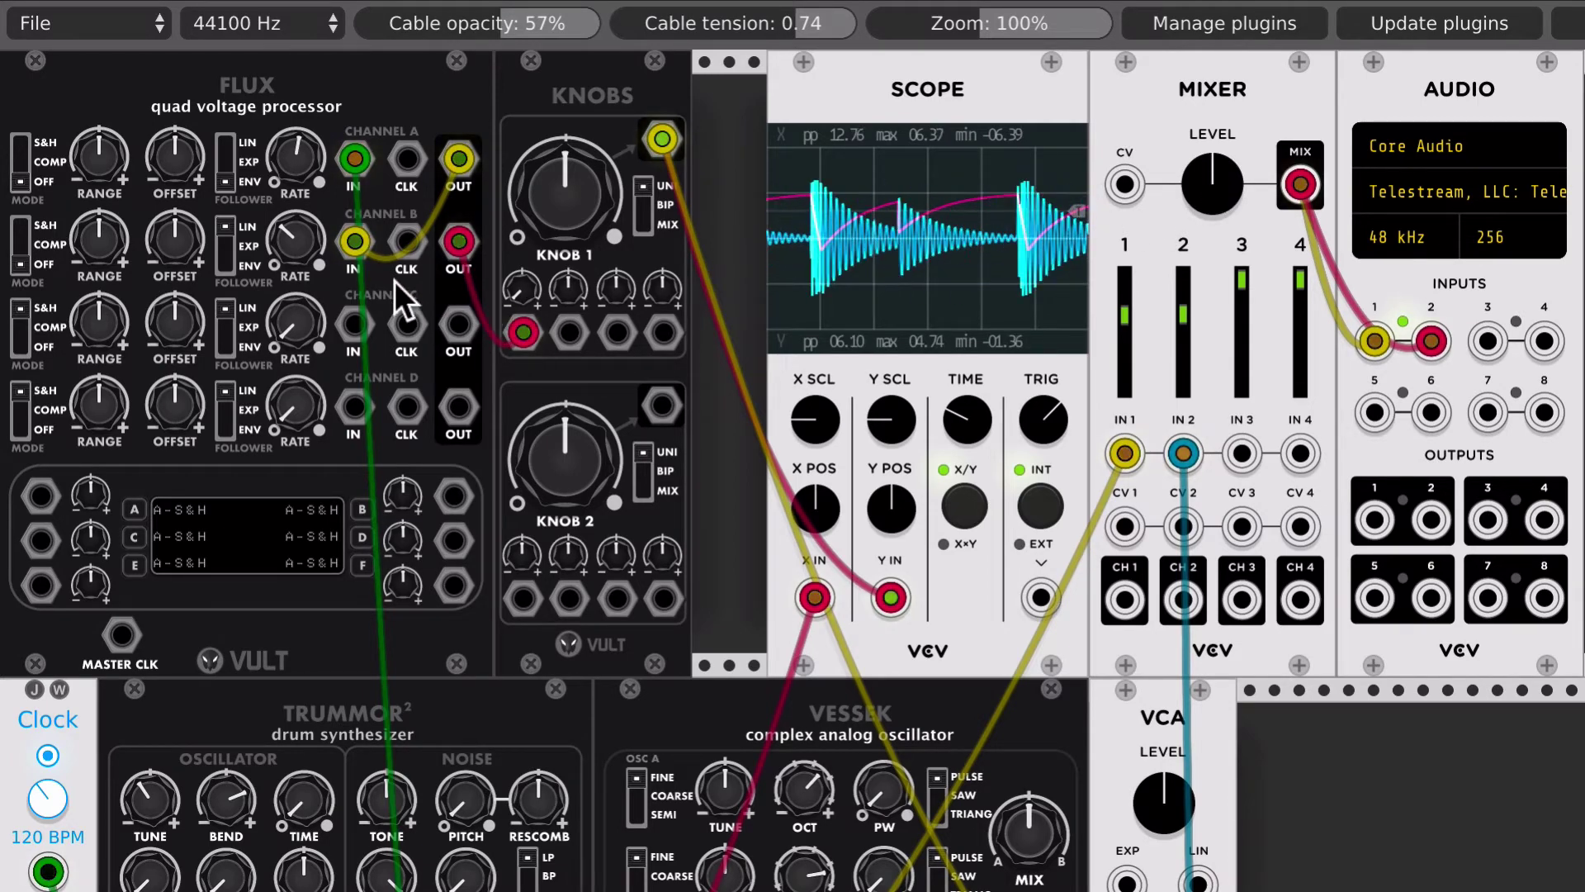
pyautogui.moveTo(291, 250); pyautogui.dragTo(291, 281)
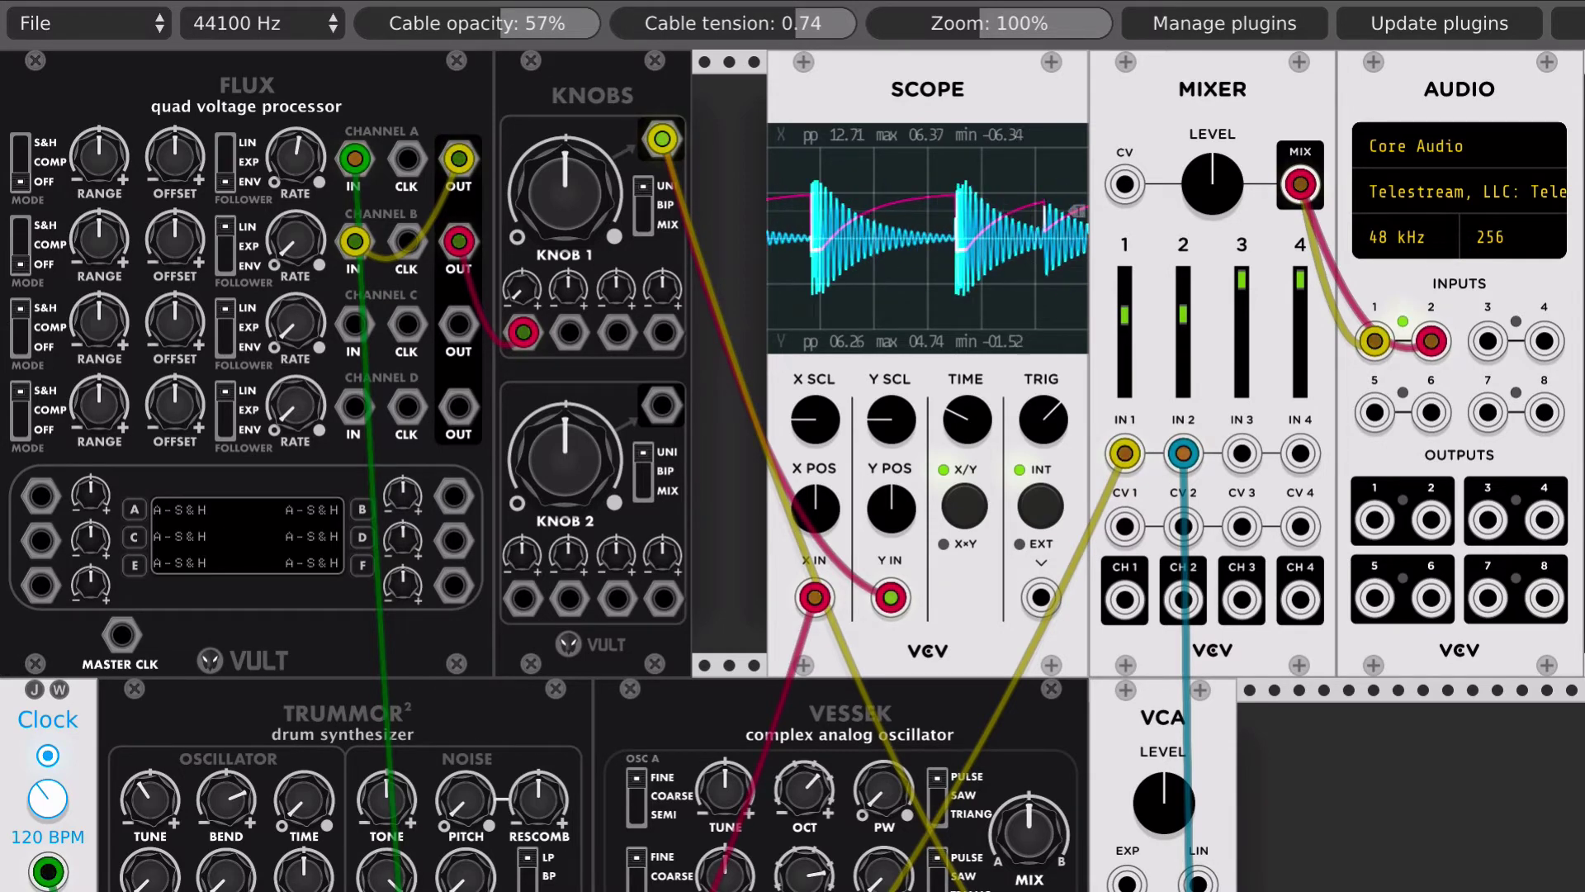
# Step: Switch Flux channel B's FOLLOWER to EXP and adjust its RATE to slightly below the midpoint
pyautogui.moveTo(291, 281); pyautogui.dragTo(290, 243)
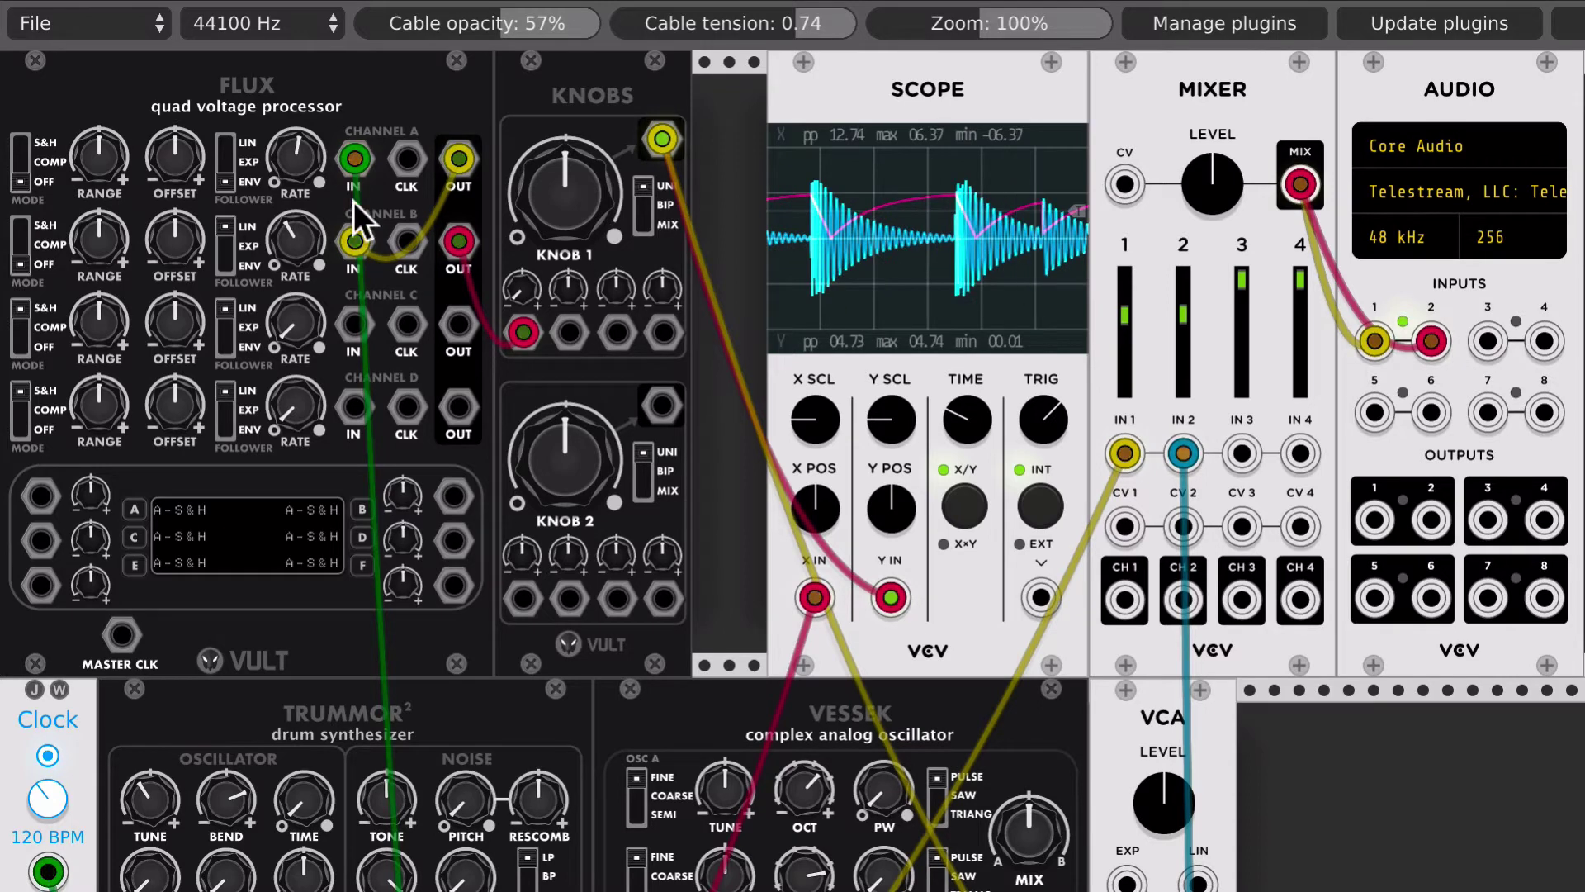
pyautogui.click(228, 255)
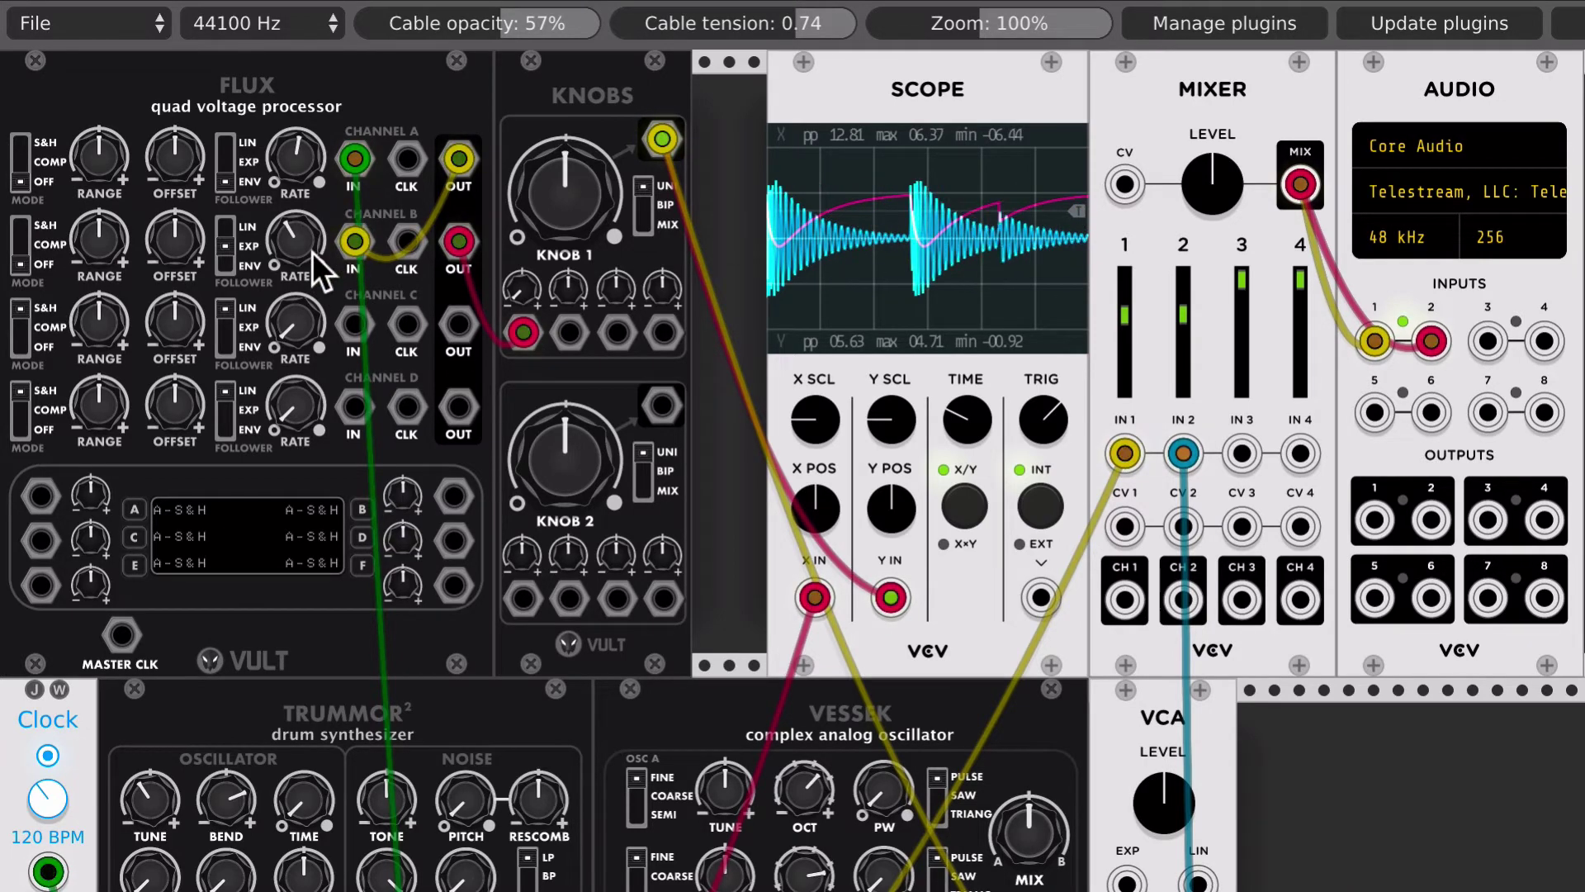
pyautogui.moveTo(304, 251)
pyautogui.mouseDown()
pyautogui.moveTo(305, 178)
pyautogui.moveTo(304, 269)
pyautogui.mouseUp()
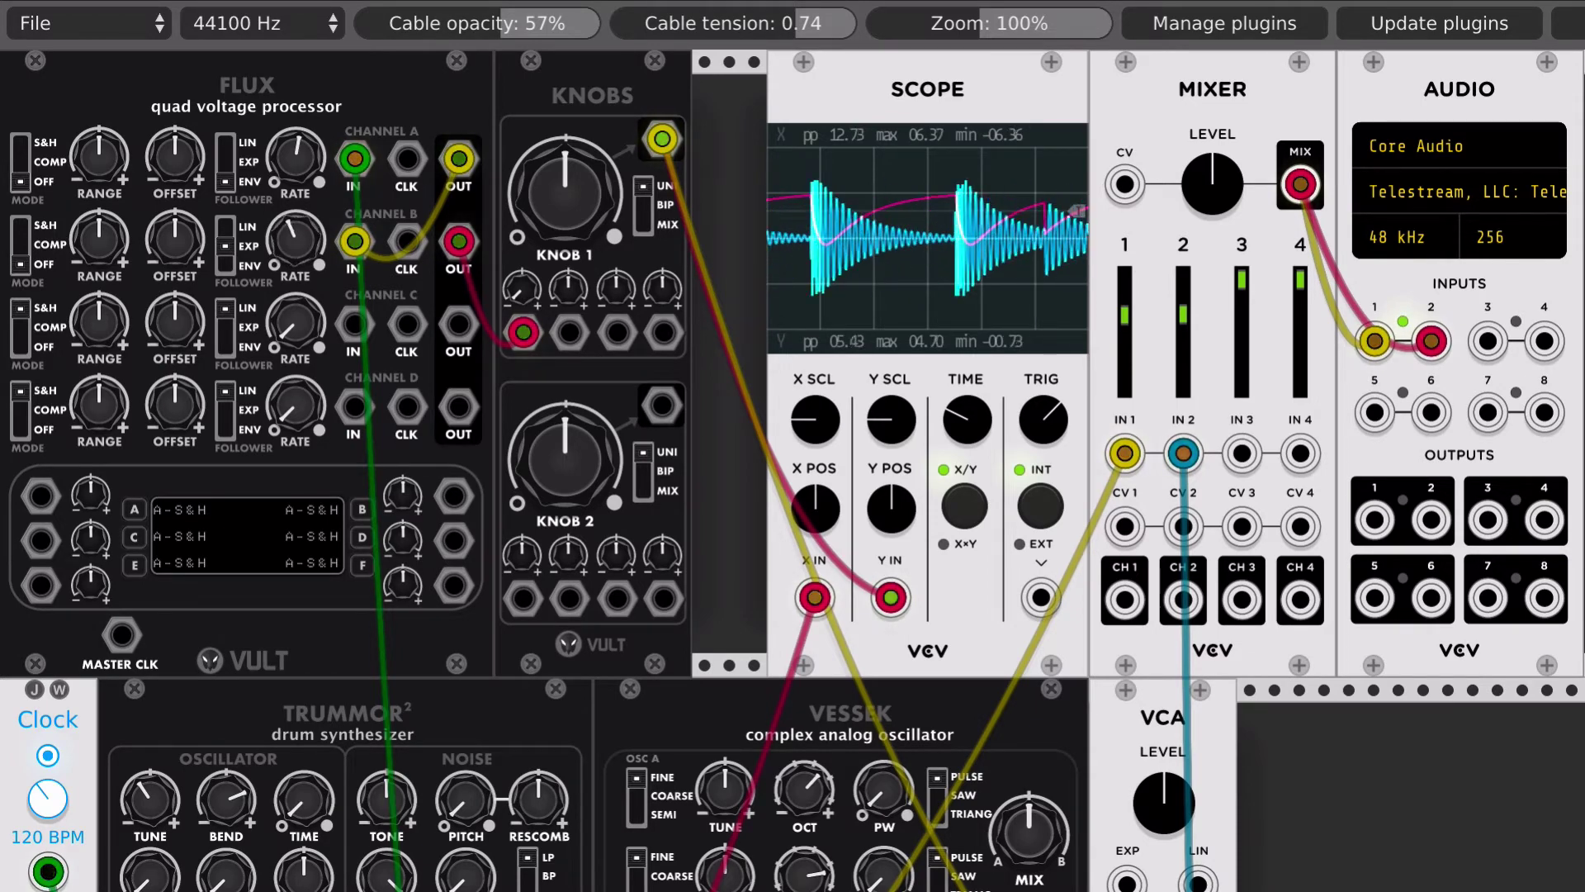
# Step: Delete the VCA module beside Vessek
pyautogui.scroll(-5, 723, 402)
pyautogui.hscroll(6, 723, 401)
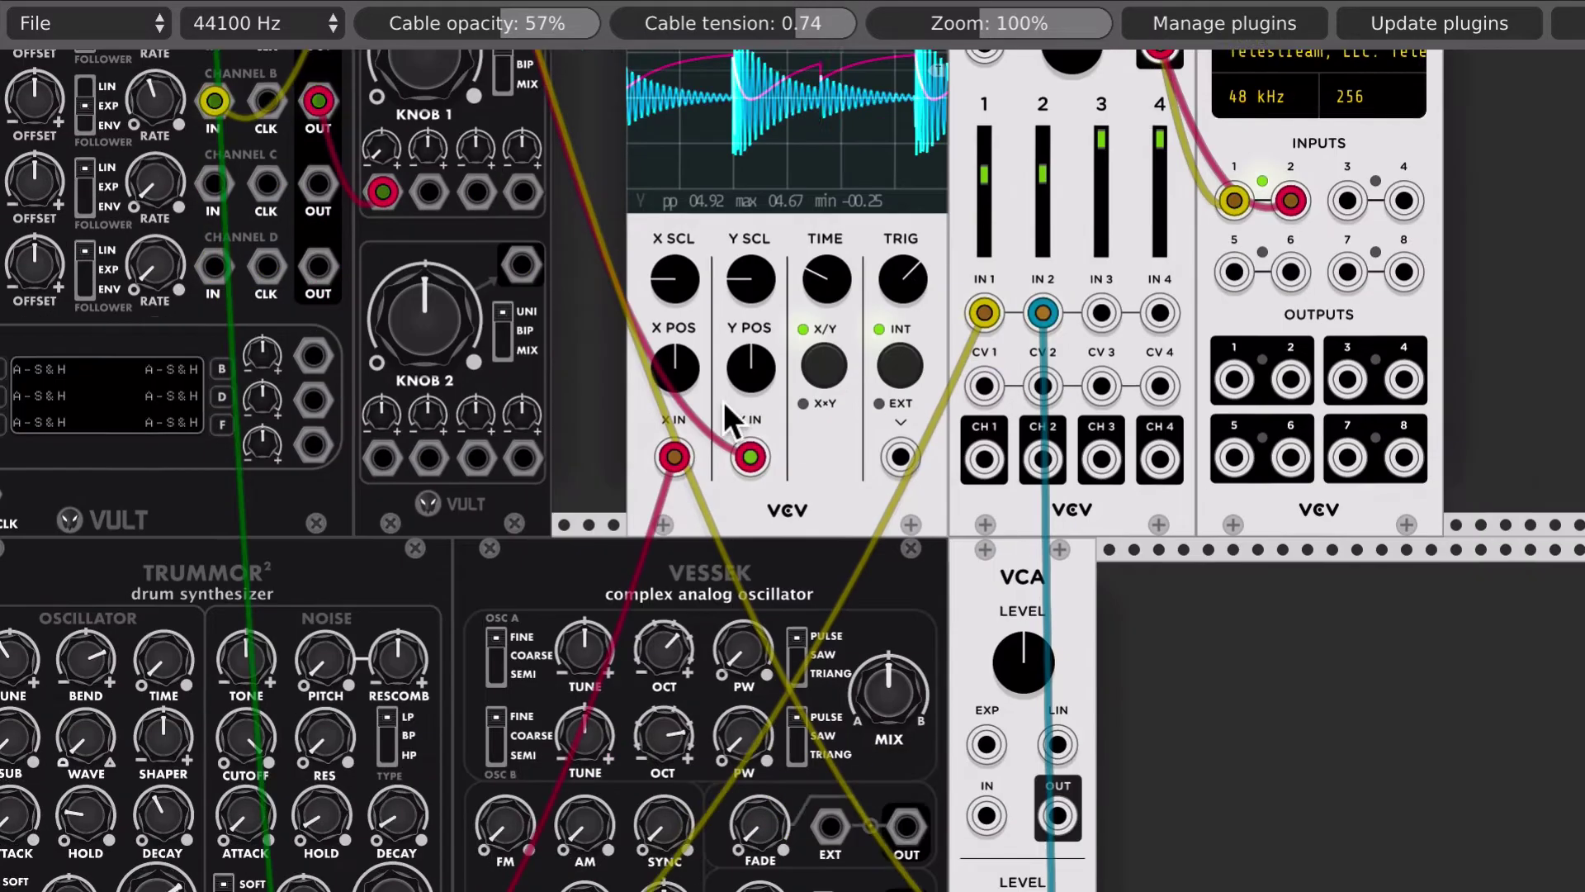
pyautogui.scroll(-7, 826, 448)
pyautogui.hscroll(-2, 825, 449)
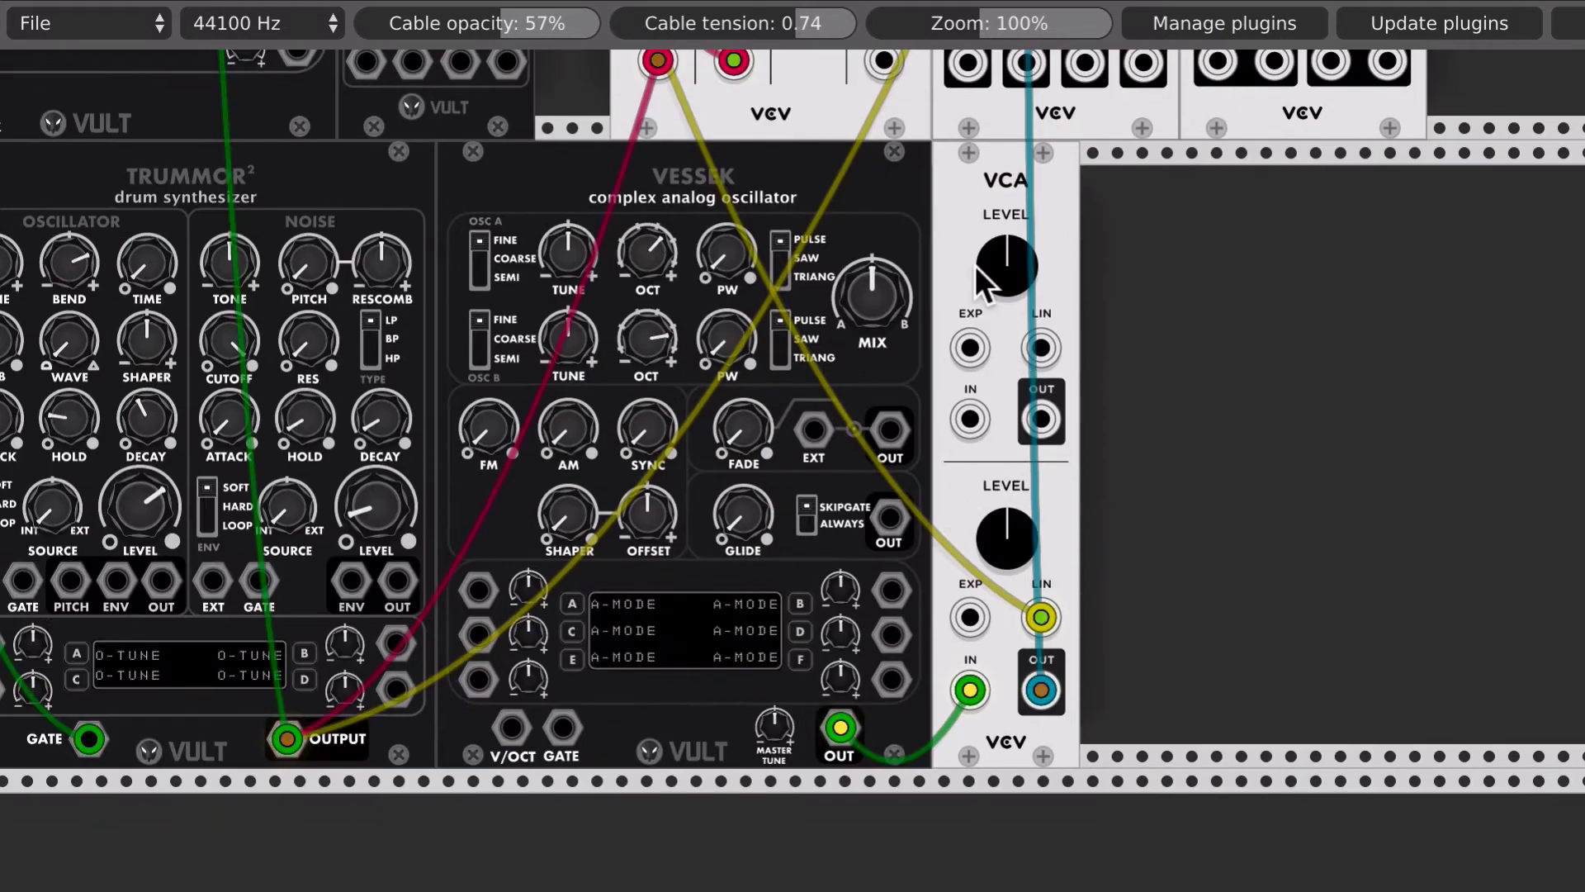
pyautogui.scroll(12, 974, 266)
pyautogui.scroll(-11, 975, 265)
pyautogui.hscroll(4, 975, 265)
pyautogui.scroll(8, 974, 265)
pyautogui.hscroll(-2, 974, 265)
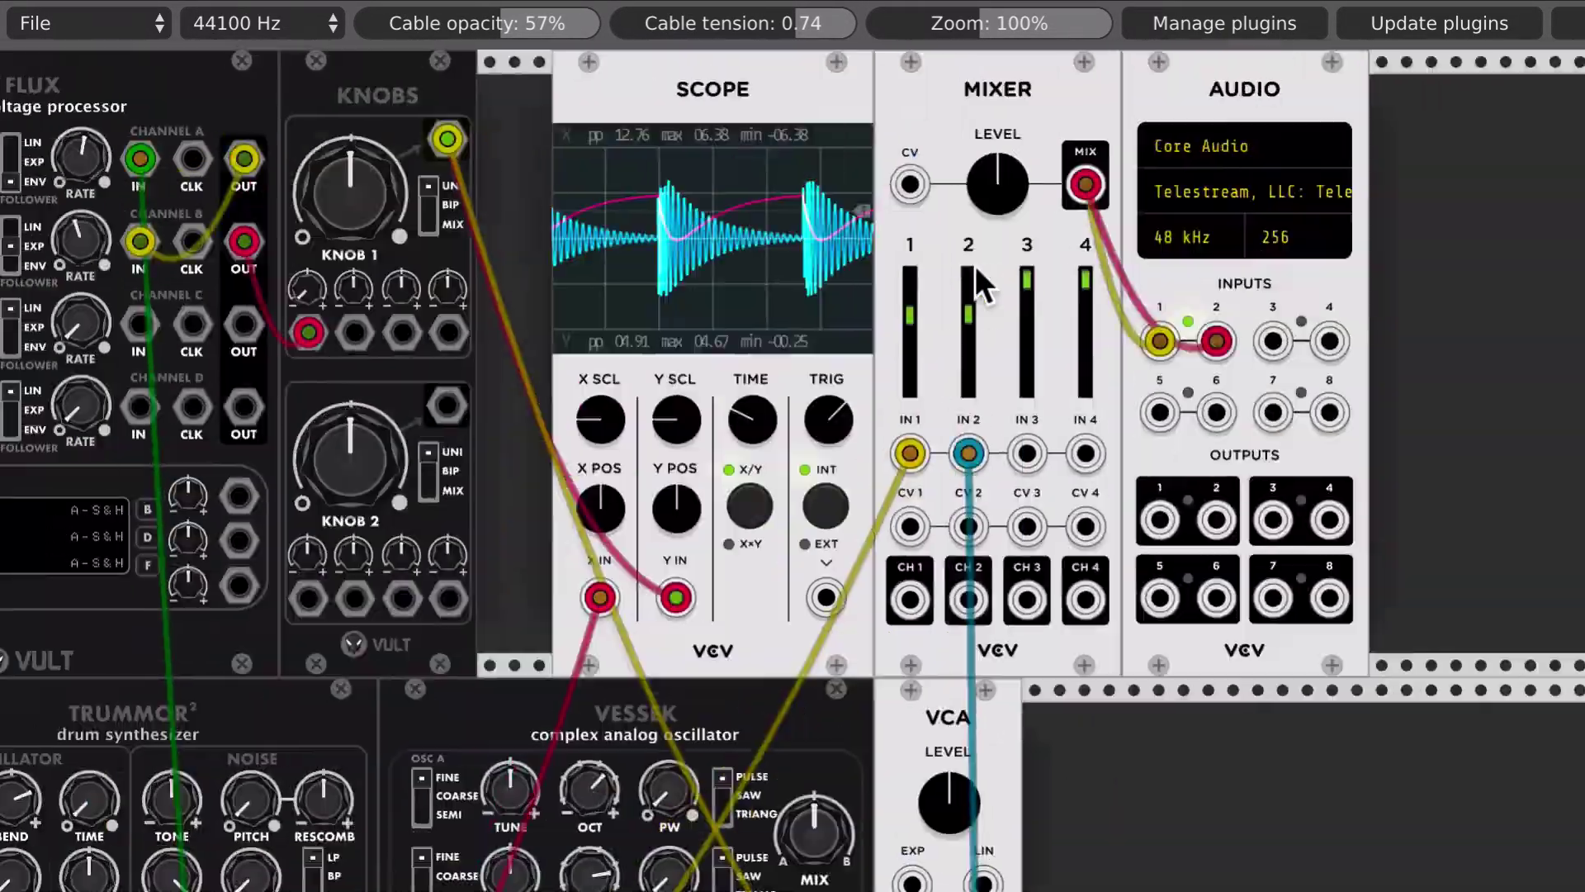
pyautogui.scroll(-4, 938, 616)
pyautogui.hscroll(-1, 938, 616)
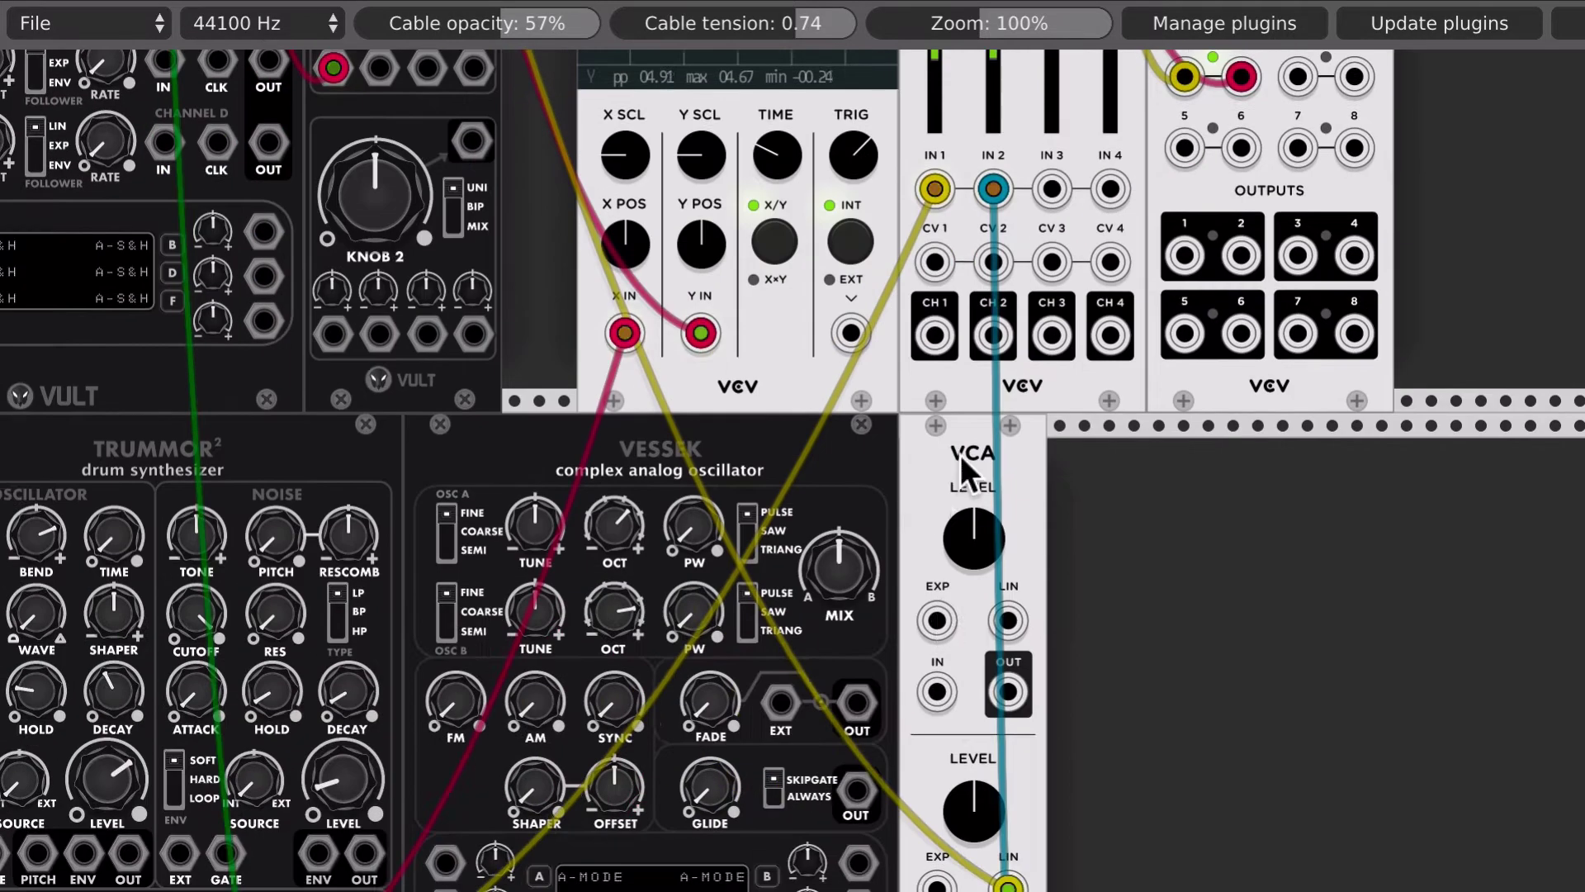
pyautogui.press('Delete')
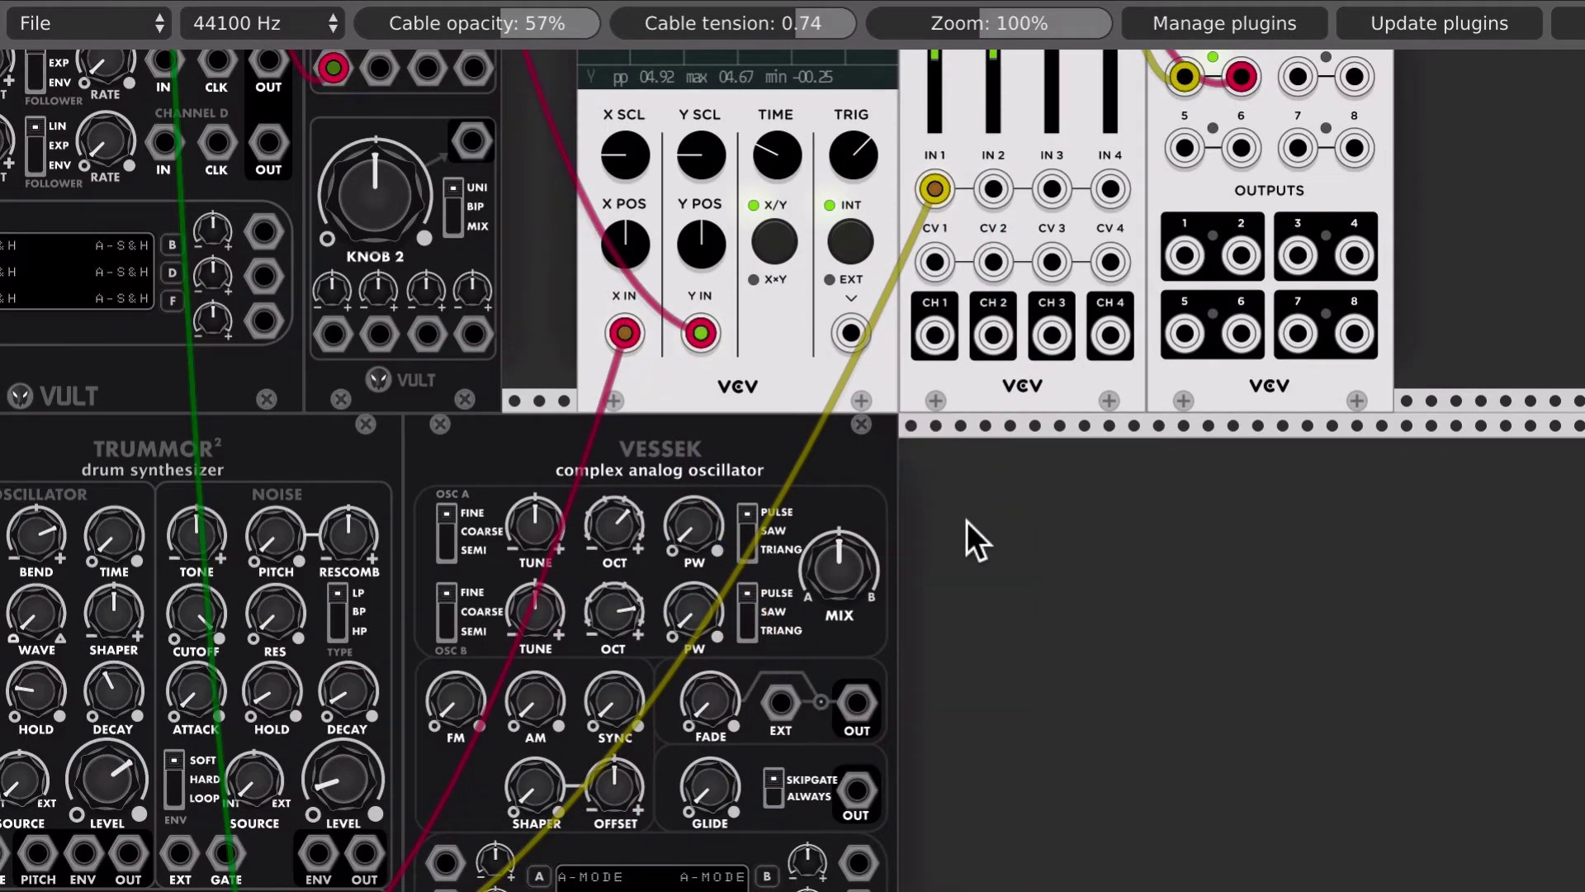
# Step: Add a Tangents filter module in the empty space beside Vessek
pyautogui.rightClick(968, 522)
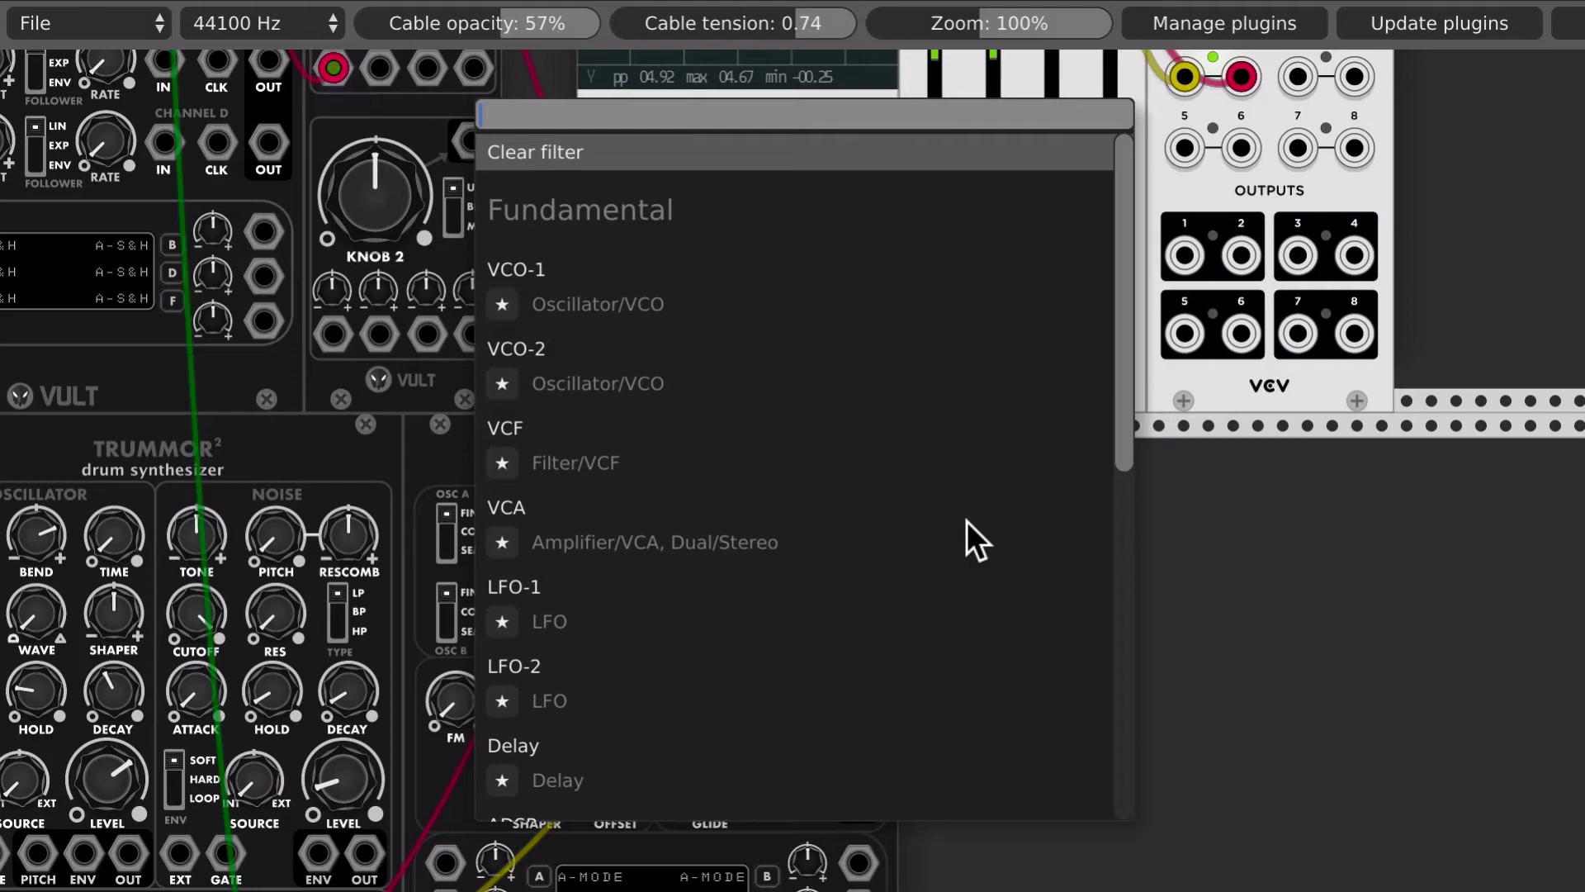
pyautogui.write('tan')
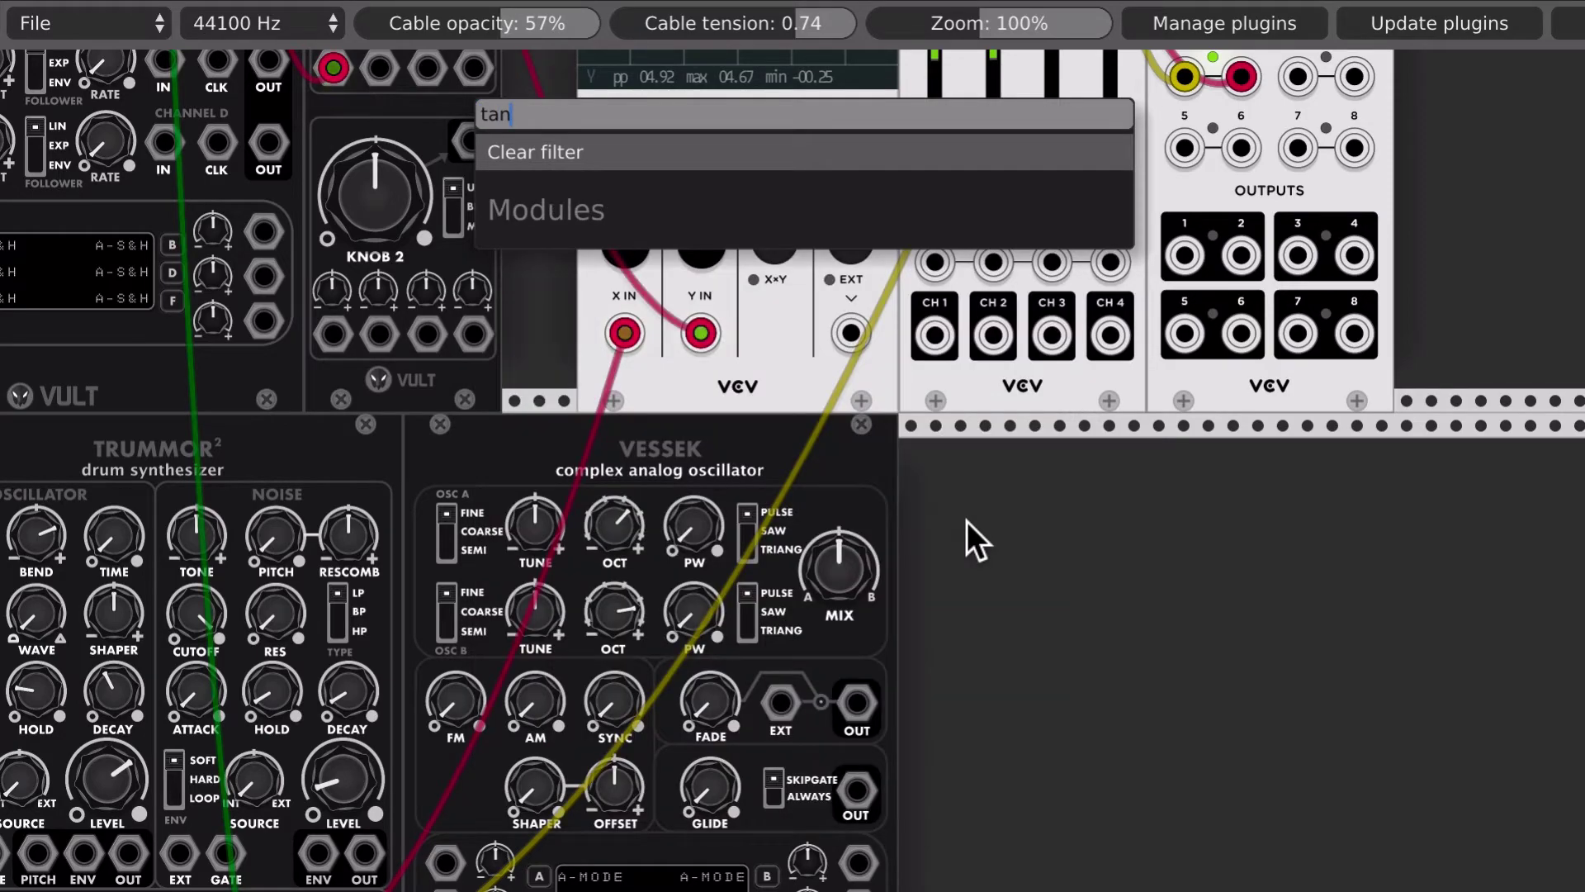
pyautogui.press('BackSpace')
pyautogui.write('tang')
pyautogui.press('Return')
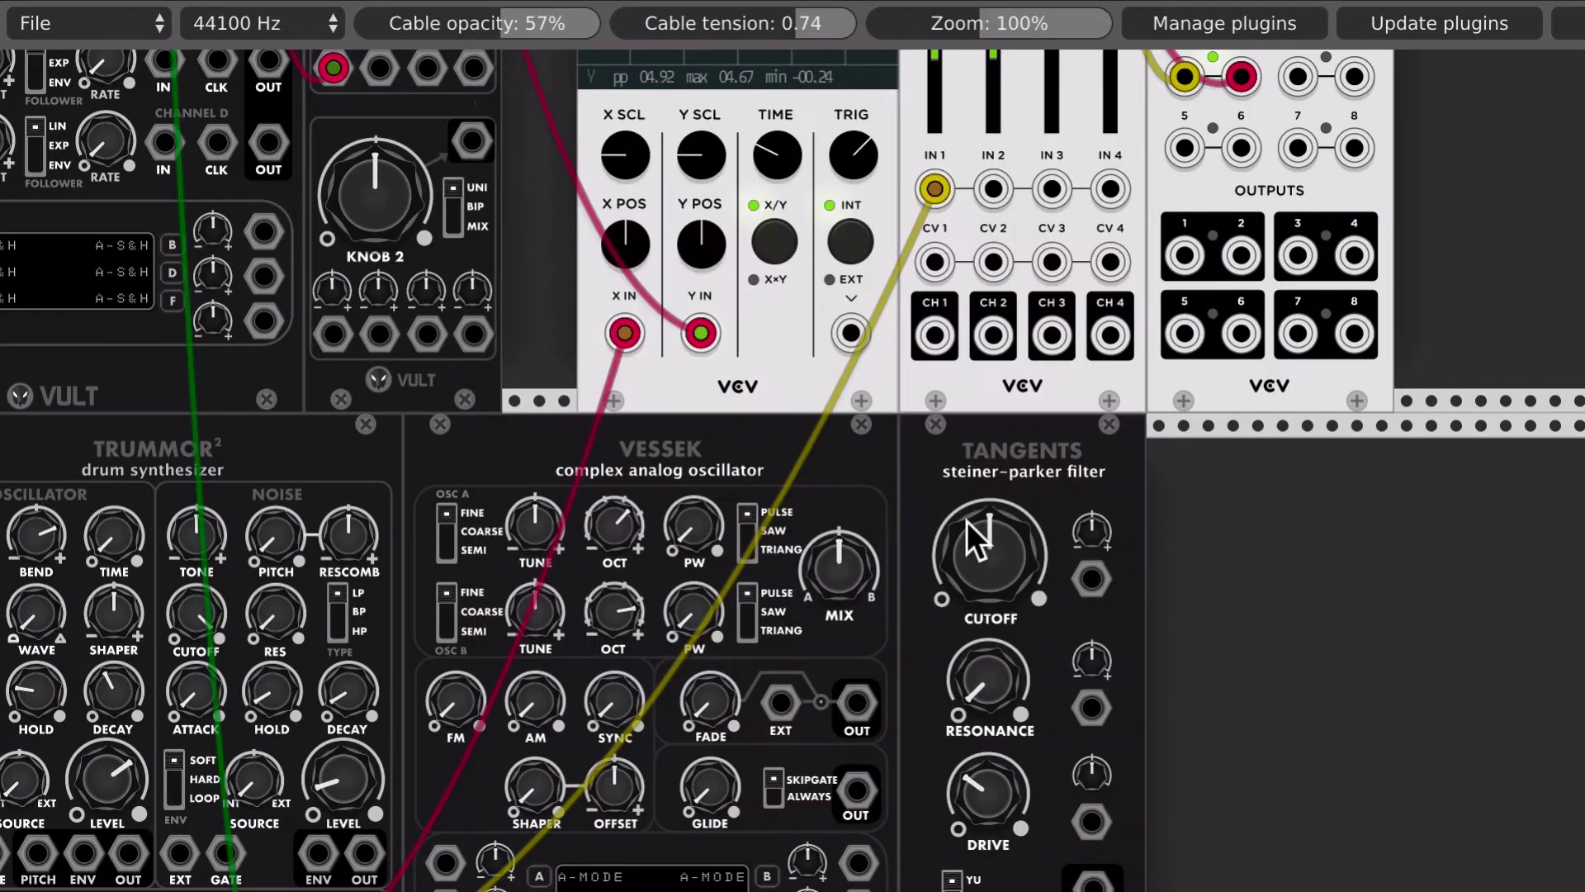
# Step: Patch Vessek's OUT through Tangents into Mixer IN 2, and raise the Mixer's master LEVEL just past its midpoint
pyautogui.scroll(-5, 1051, 543)
pyautogui.moveTo(766, 691); pyautogui.dragTo(903, 666)
pyautogui.moveTo(1042, 584); pyautogui.dragTo(948, 462)
pyautogui.scroll(7, 907, 613)
pyautogui.scroll(2, 907, 613)
pyautogui.scroll(-4, 948, 462)
pyautogui.scroll(4, 948, 462)
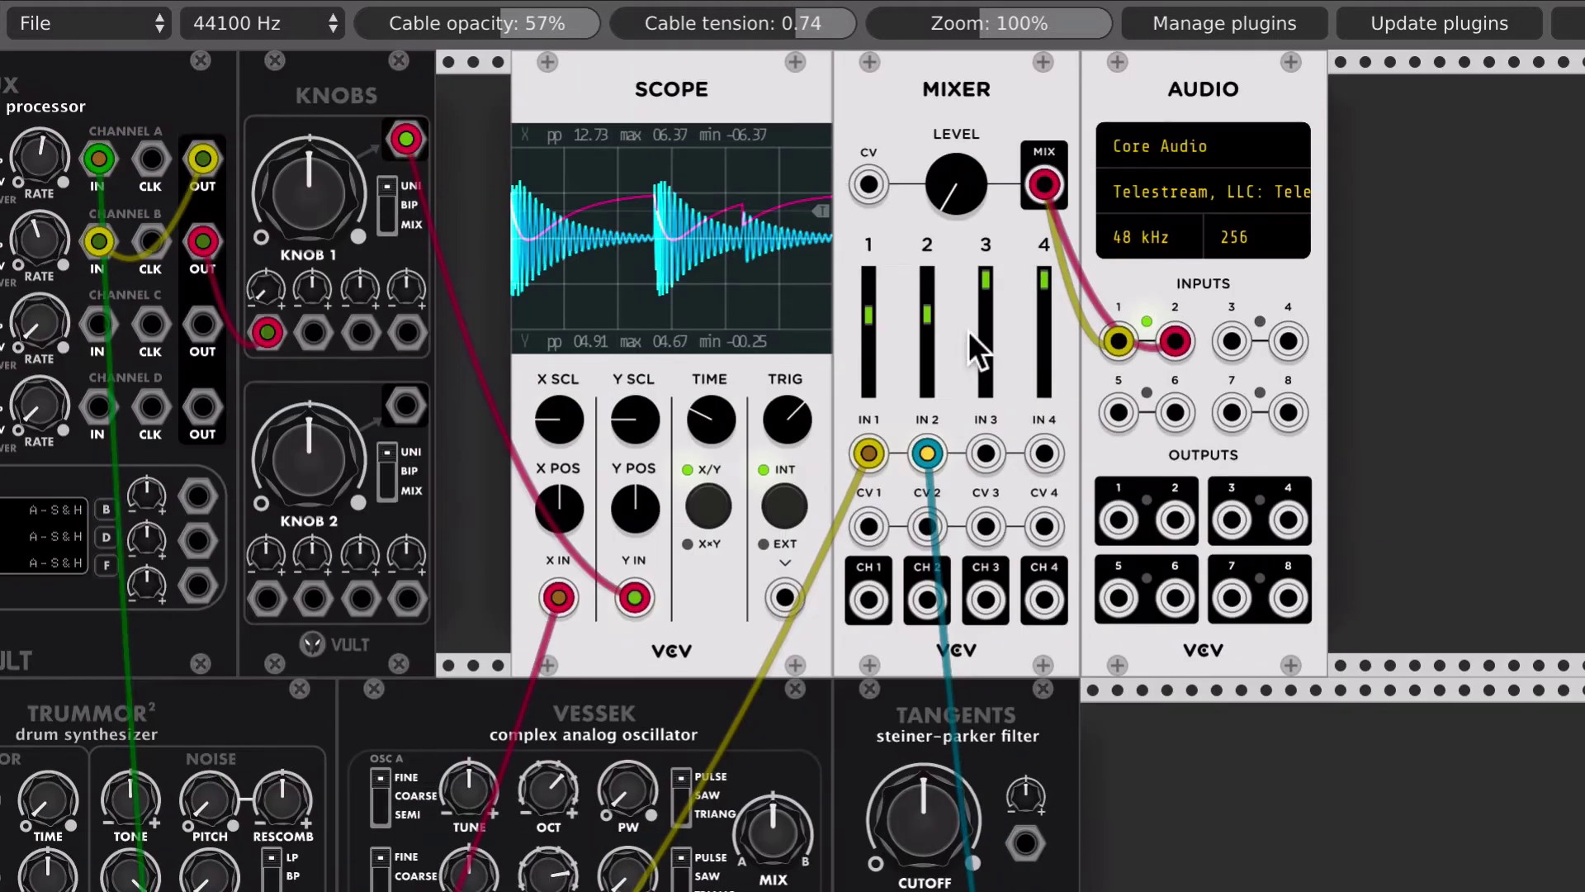
pyautogui.moveTo(954, 207); pyautogui.dragTo(954, 136)
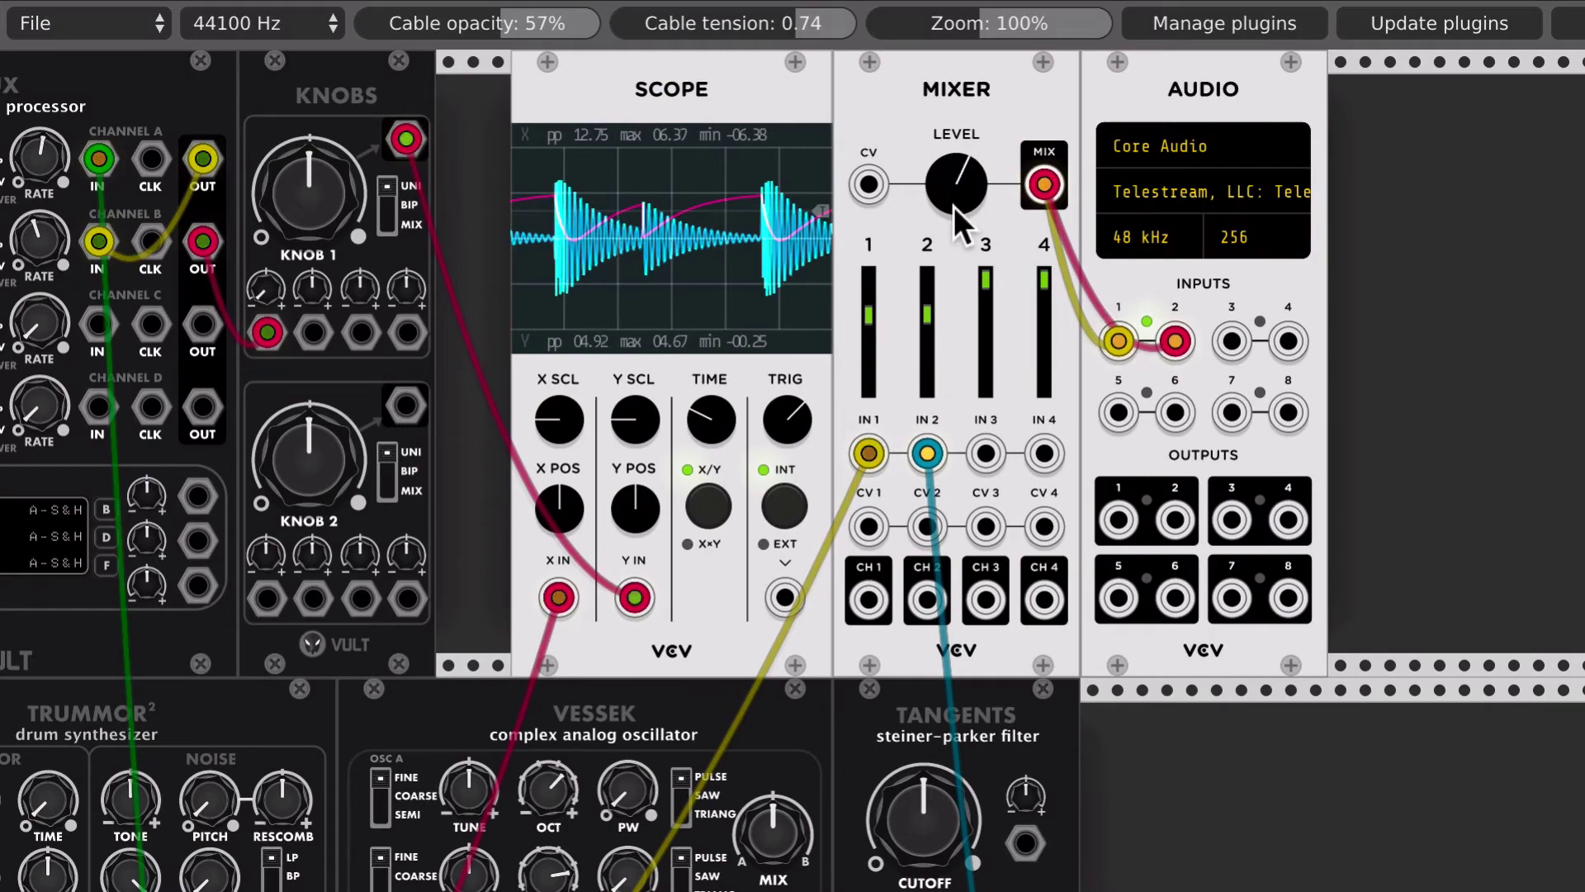
# Step: Patch Knob 1's output into Tangents' CUTOFF modulation input and lower CUTOFF well below its midpoint
pyautogui.scroll(-4, 954, 210)
pyautogui.moveTo(1143, 608); pyautogui.dragTo(523, 145)
pyautogui.scroll(1, 431, 130)
pyautogui.scroll(5, 431, 130)
pyautogui.scroll(-4, 610, 463)
pyautogui.hscroll(2, 610, 462)
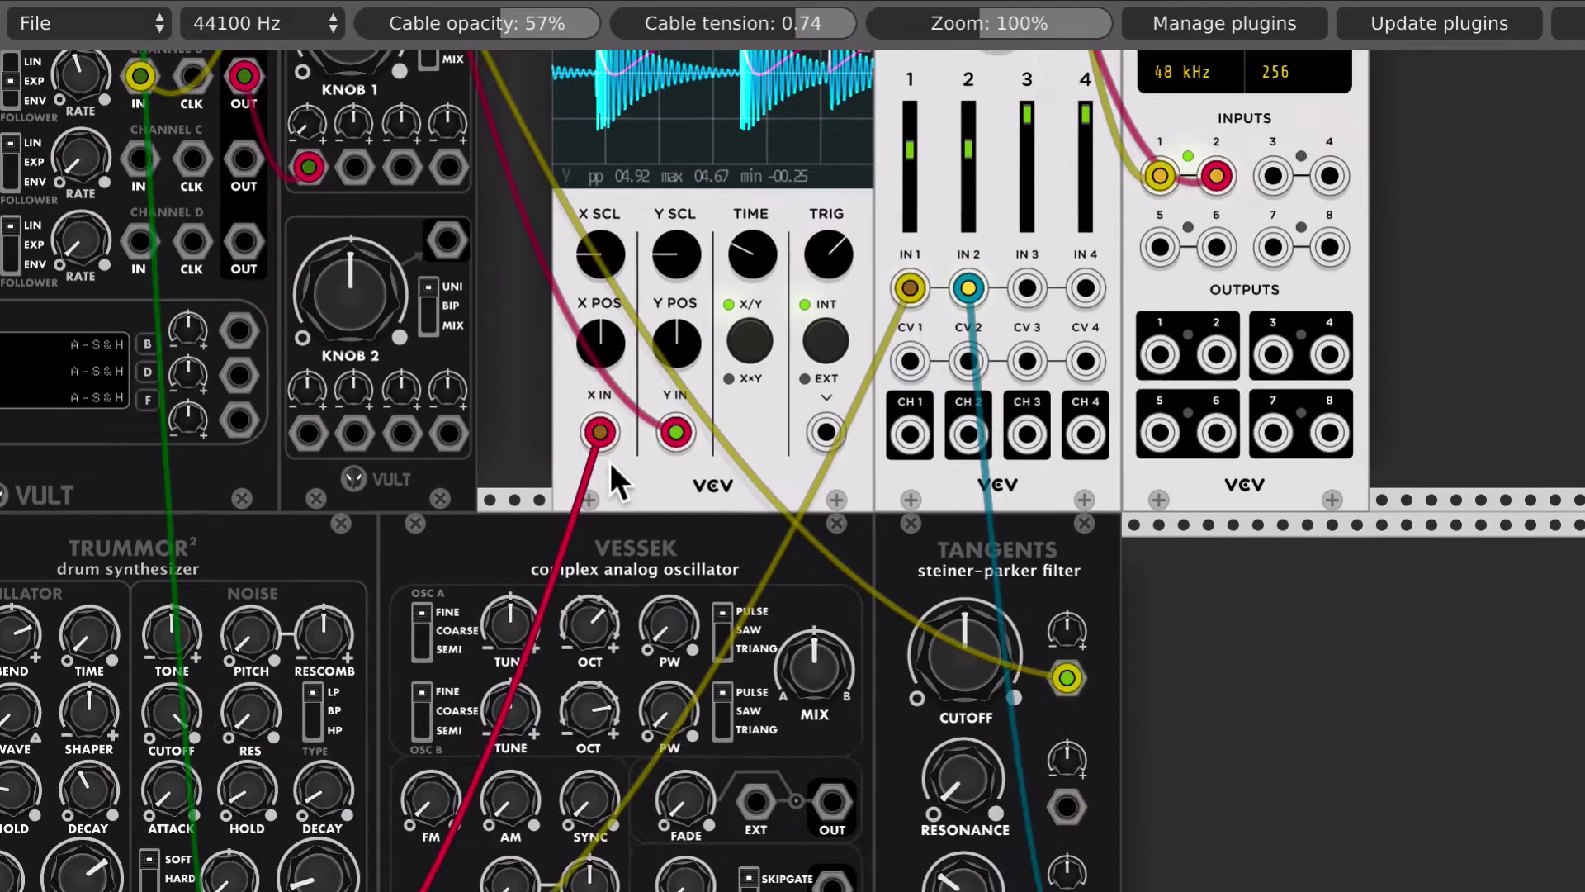
pyautogui.scroll(-2, 609, 463)
pyautogui.hscroll(1, 609, 463)
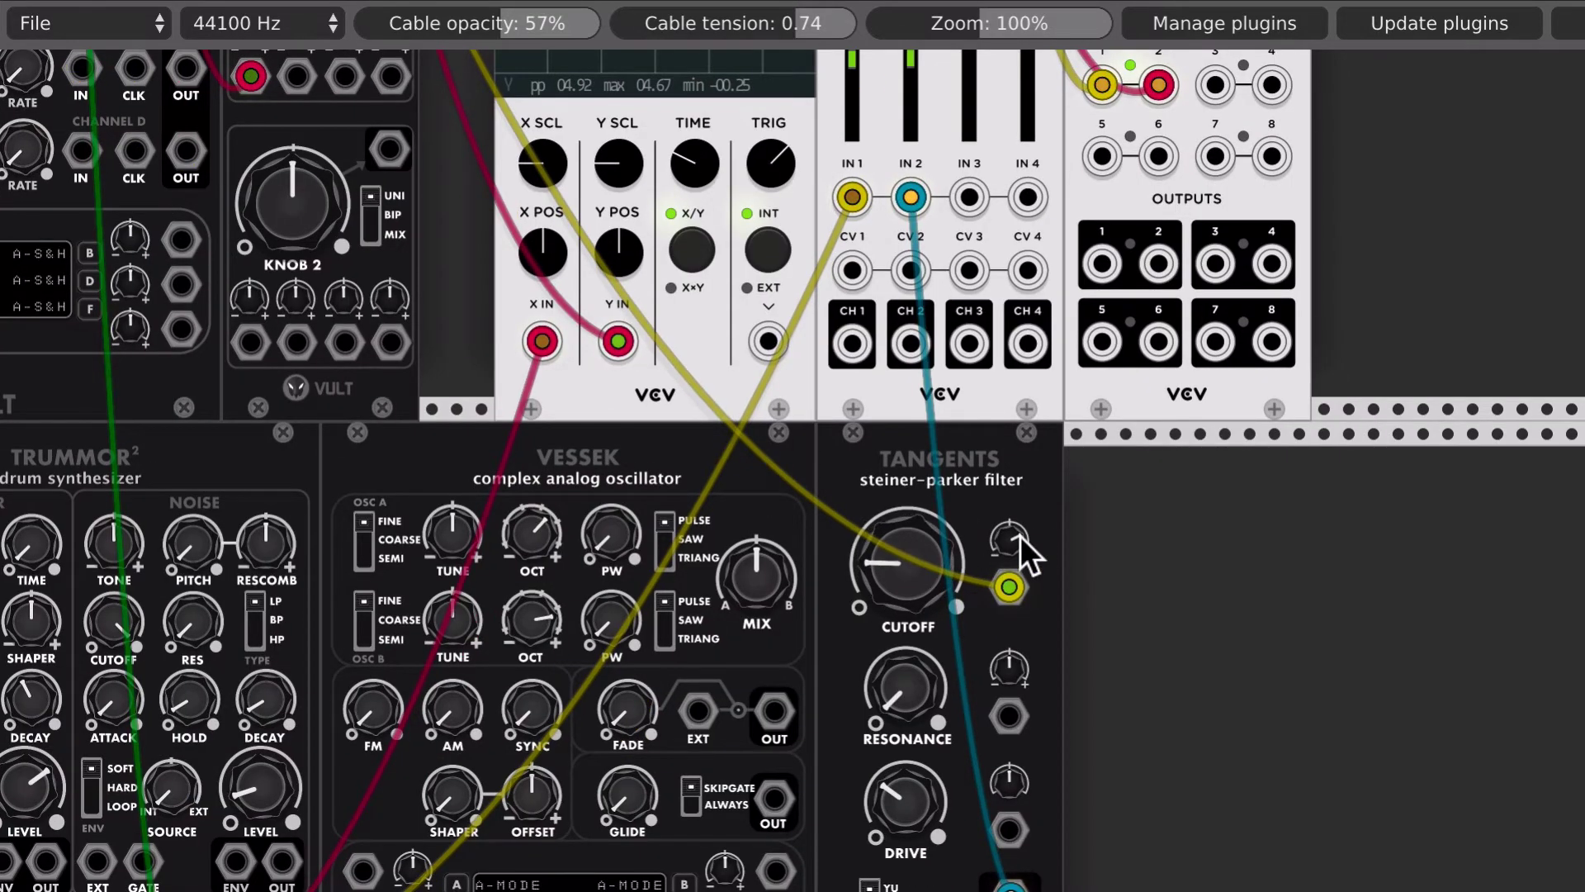
# Step: Try different RATE settings on Flux channel B while the filter modulation plays
pyautogui.scroll(5, 829, 433)
pyautogui.hscroll(-5, 829, 432)
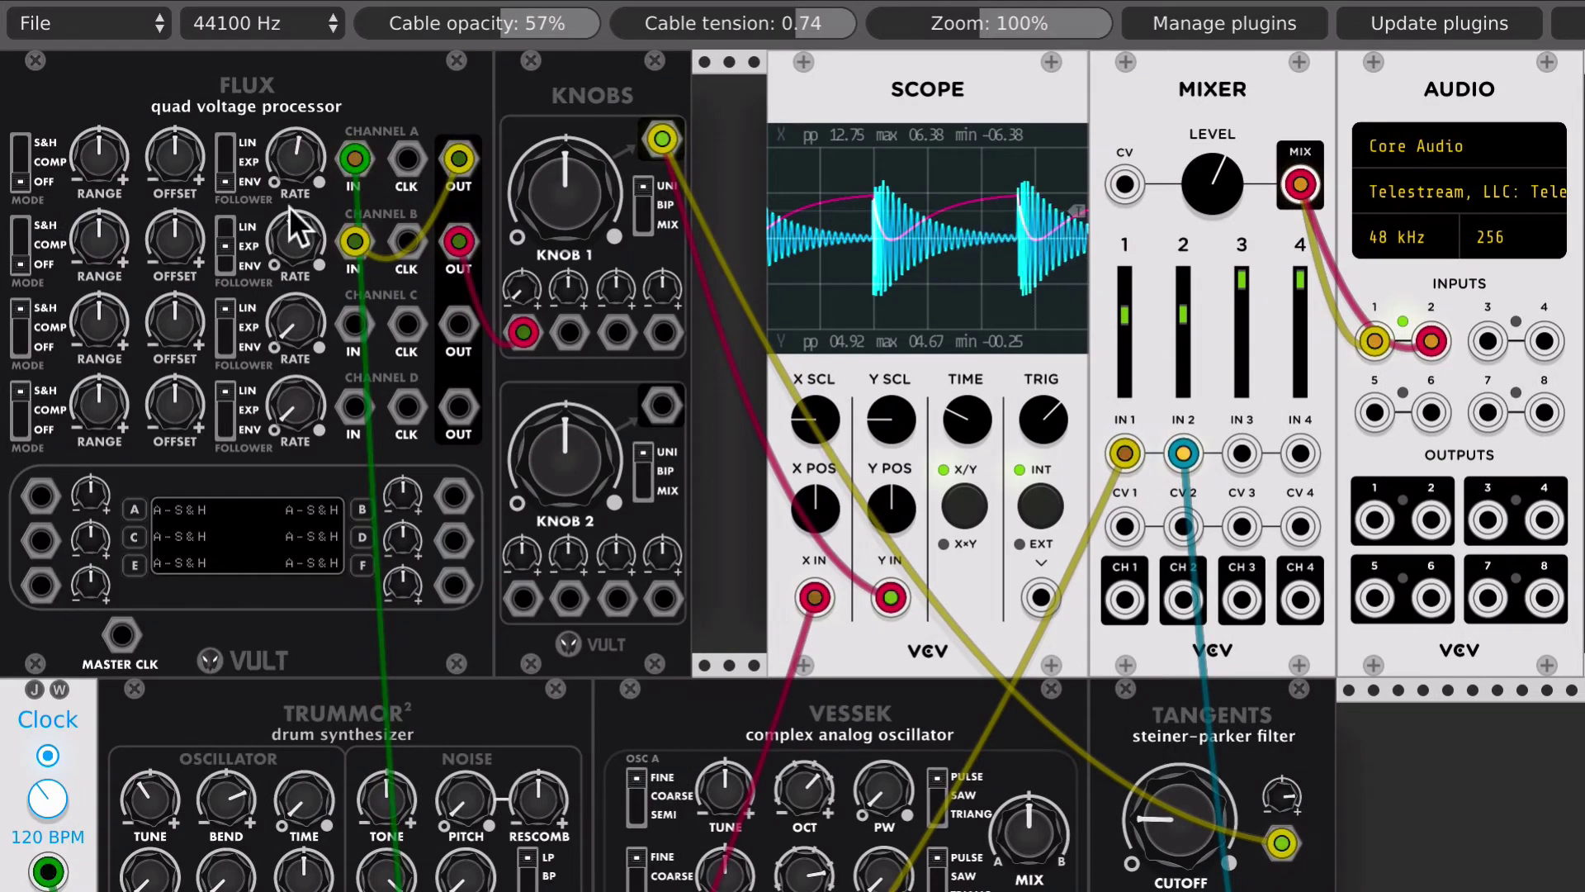
pyautogui.moveTo(293, 232); pyautogui.dragTo(293, 84)
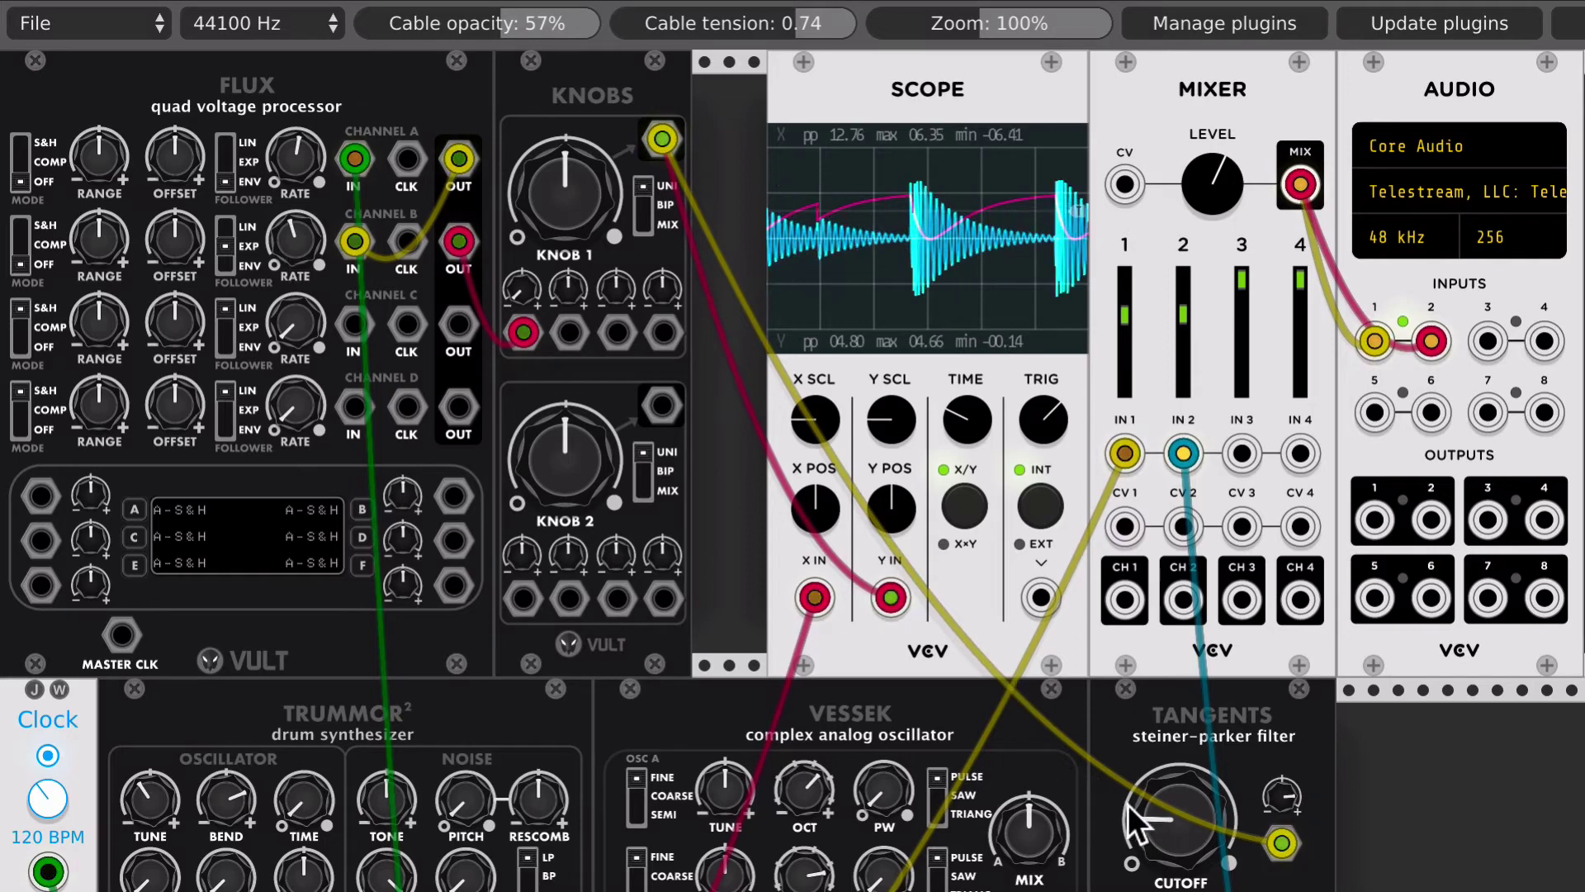
# Step: Try a stronger positive CUTOFF modulation amount on Tangents with its CUTOFF turned down to minimum
pyautogui.moveTo(1143, 826)
pyautogui.mouseDown()
pyautogui.moveTo(1143, 801)
pyautogui.moveTo(1143, 826)
pyautogui.mouseUp()
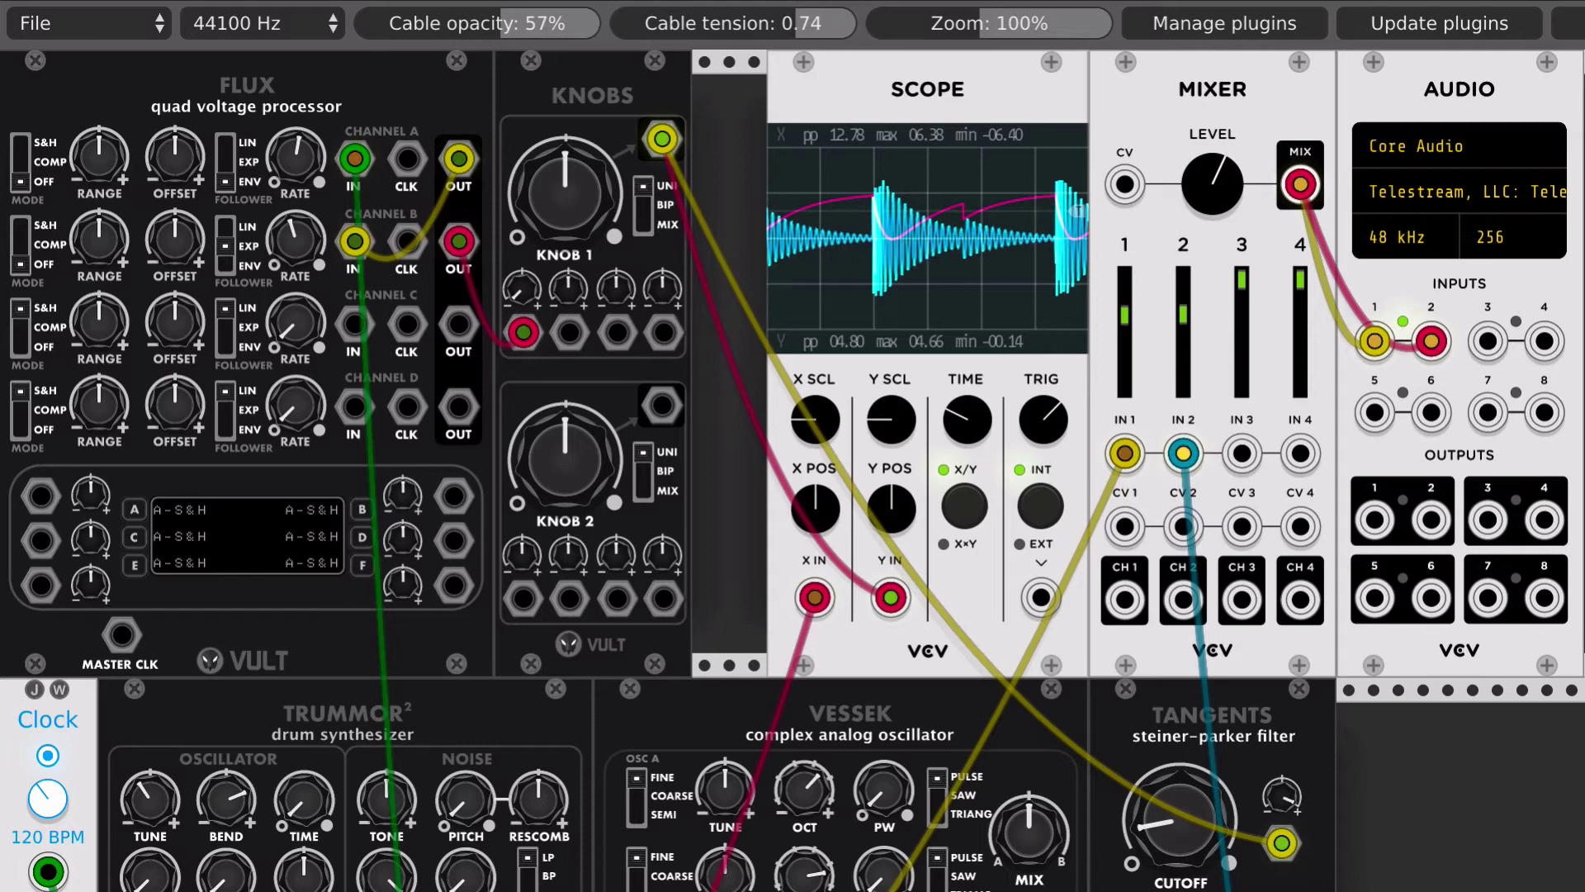
pyautogui.moveTo(1281, 796); pyautogui.dragTo(1281, 788)
pyautogui.moveTo(1187, 824); pyautogui.dragTo(1187, 849)
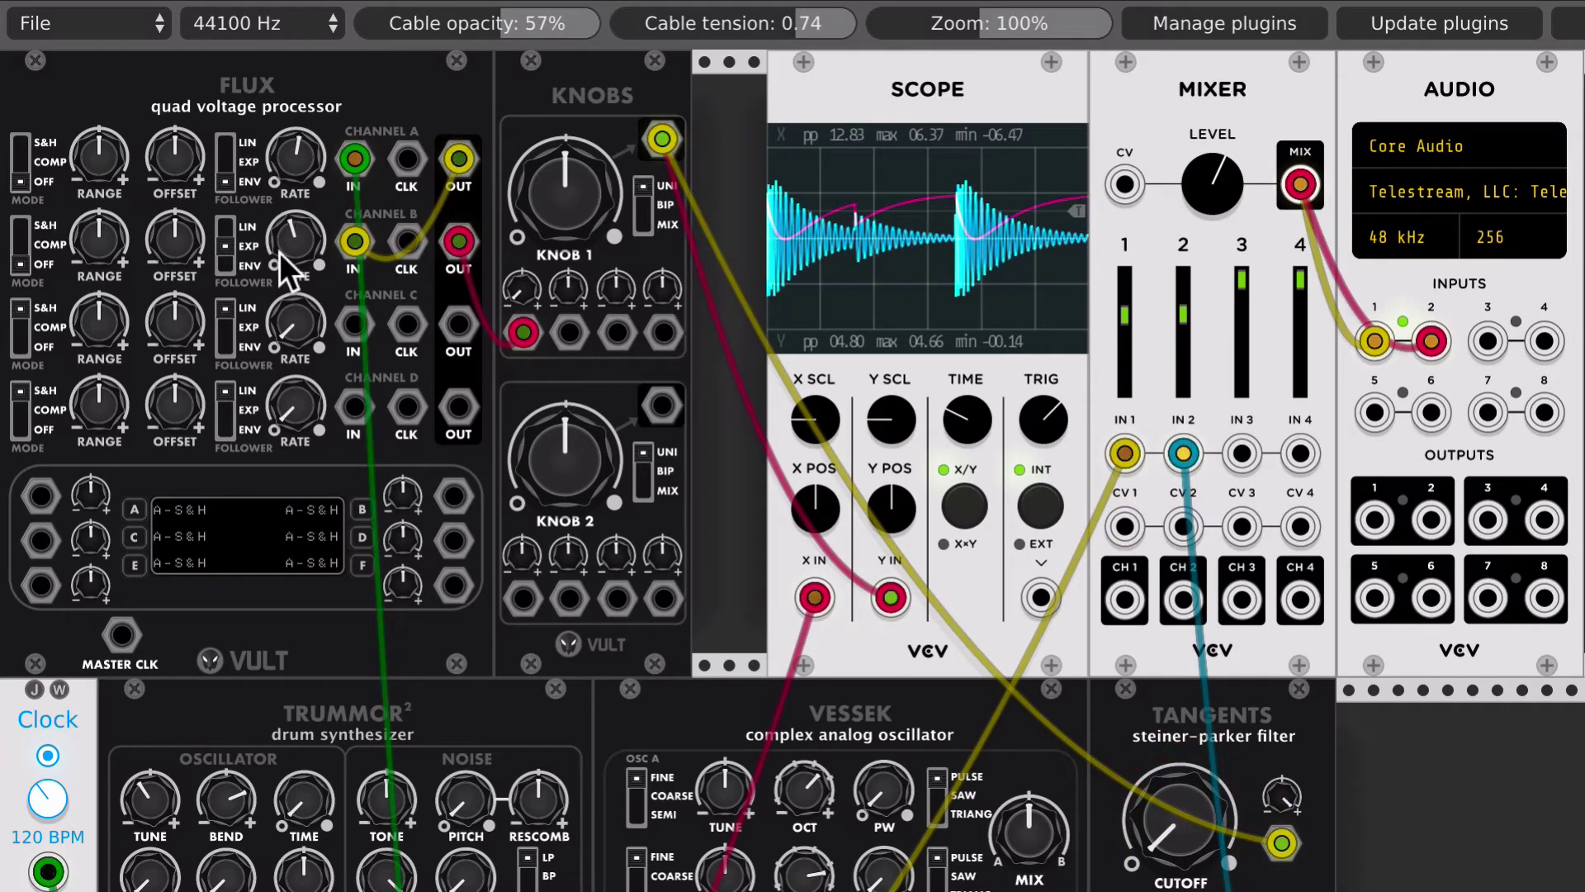
# Step: Readjust Flux channel B's RATE and switch through its FOLLOWER modes
pyautogui.moveTo(281, 253)
pyautogui.mouseDown()
pyautogui.moveTo(281, 273)
pyautogui.moveTo(293, 246)
pyautogui.mouseUp()
pyautogui.click(234, 229)
pyautogui.click(234, 229)
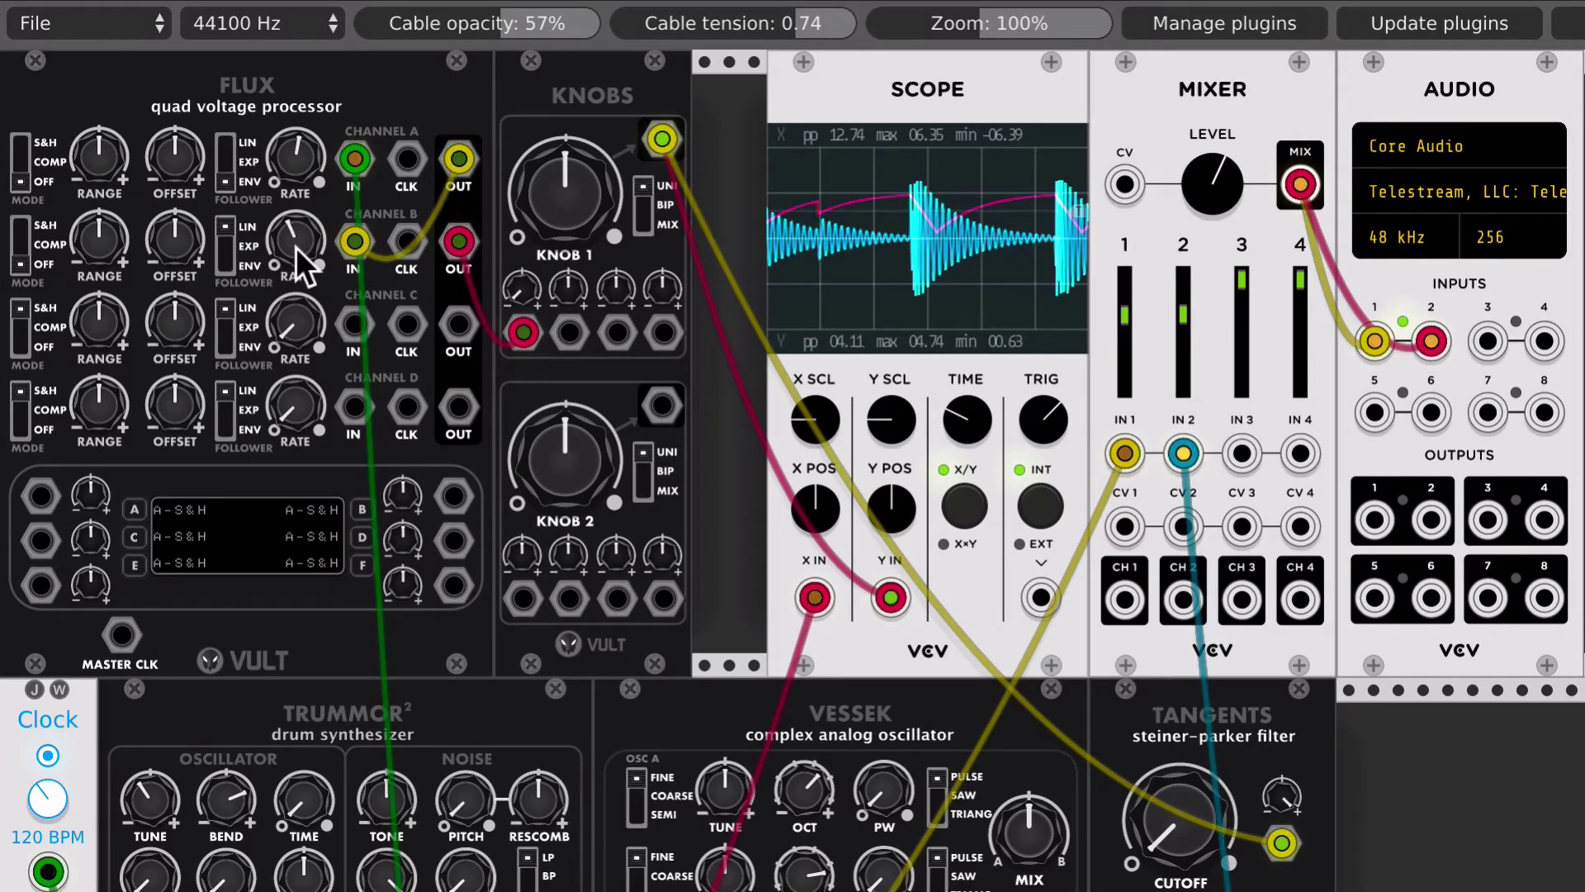
# Step: Turn Tangents' CUTOFF modulation amount fully negative and raise its CUTOFF close to maximum
pyautogui.scroll(-4, 660, 401)
pyautogui.hscroll(2, 661, 401)
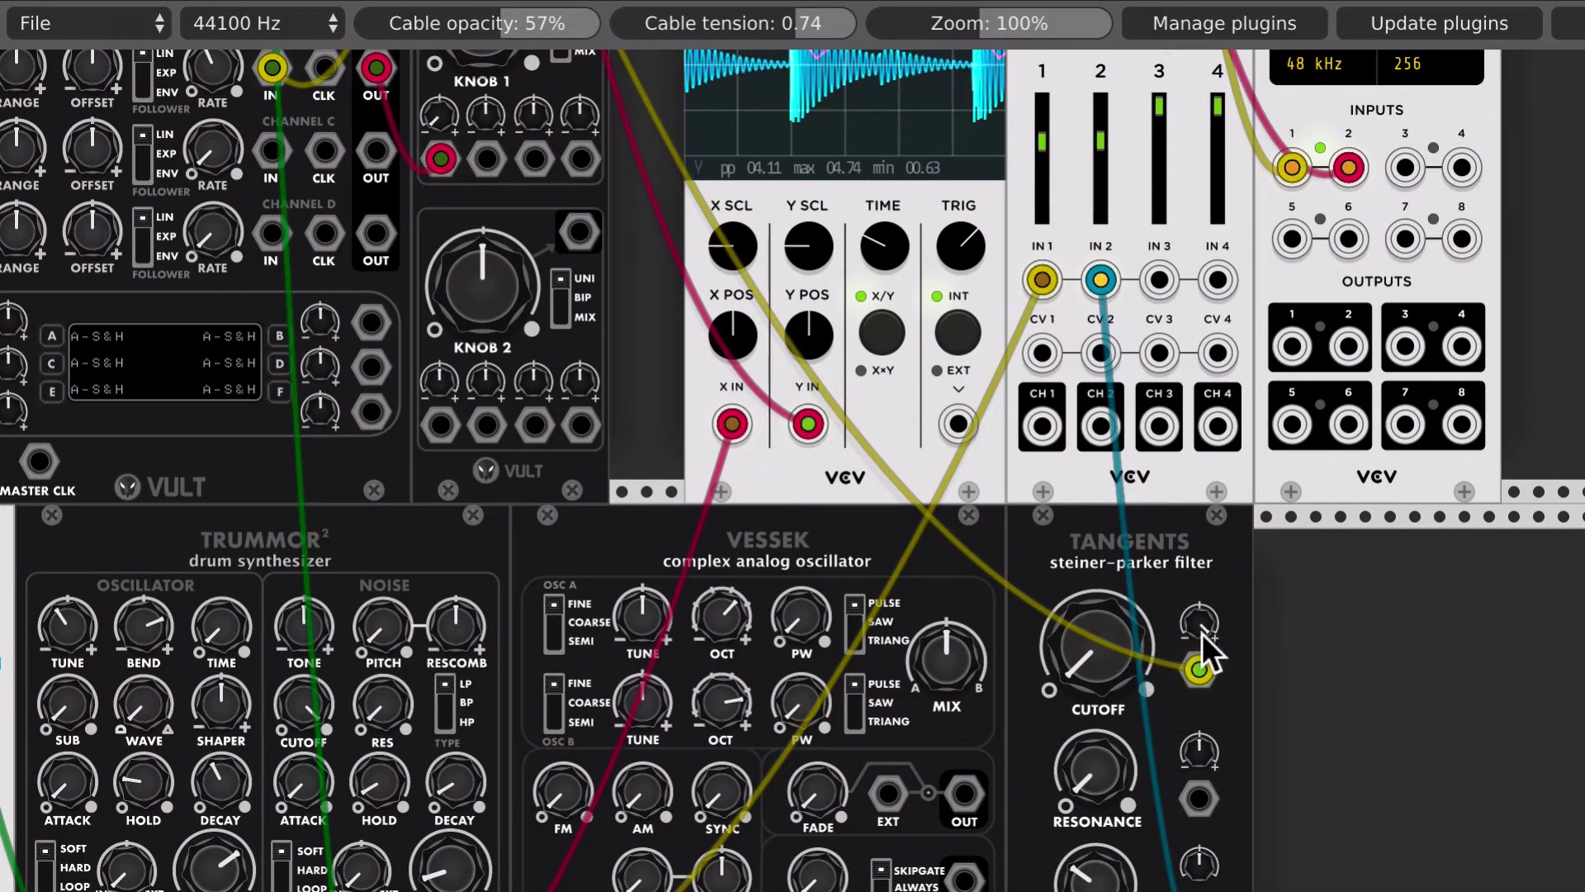
pyautogui.moveTo(1194, 626); pyautogui.dragTo(1194, 636)
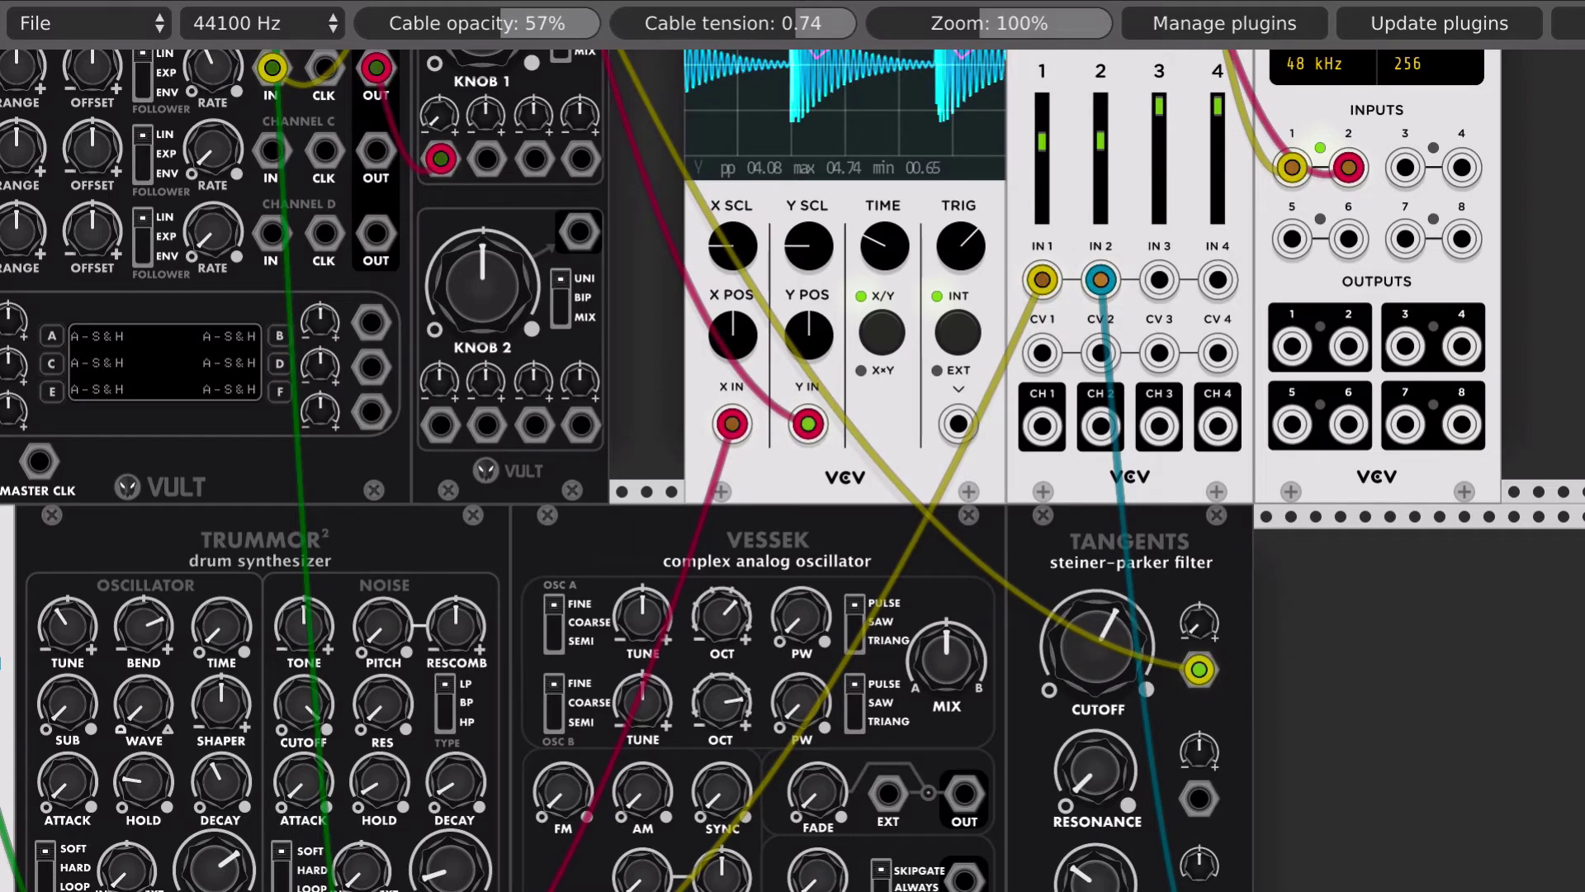
pyautogui.moveTo(1097, 647); pyautogui.dragTo(1098, 562)
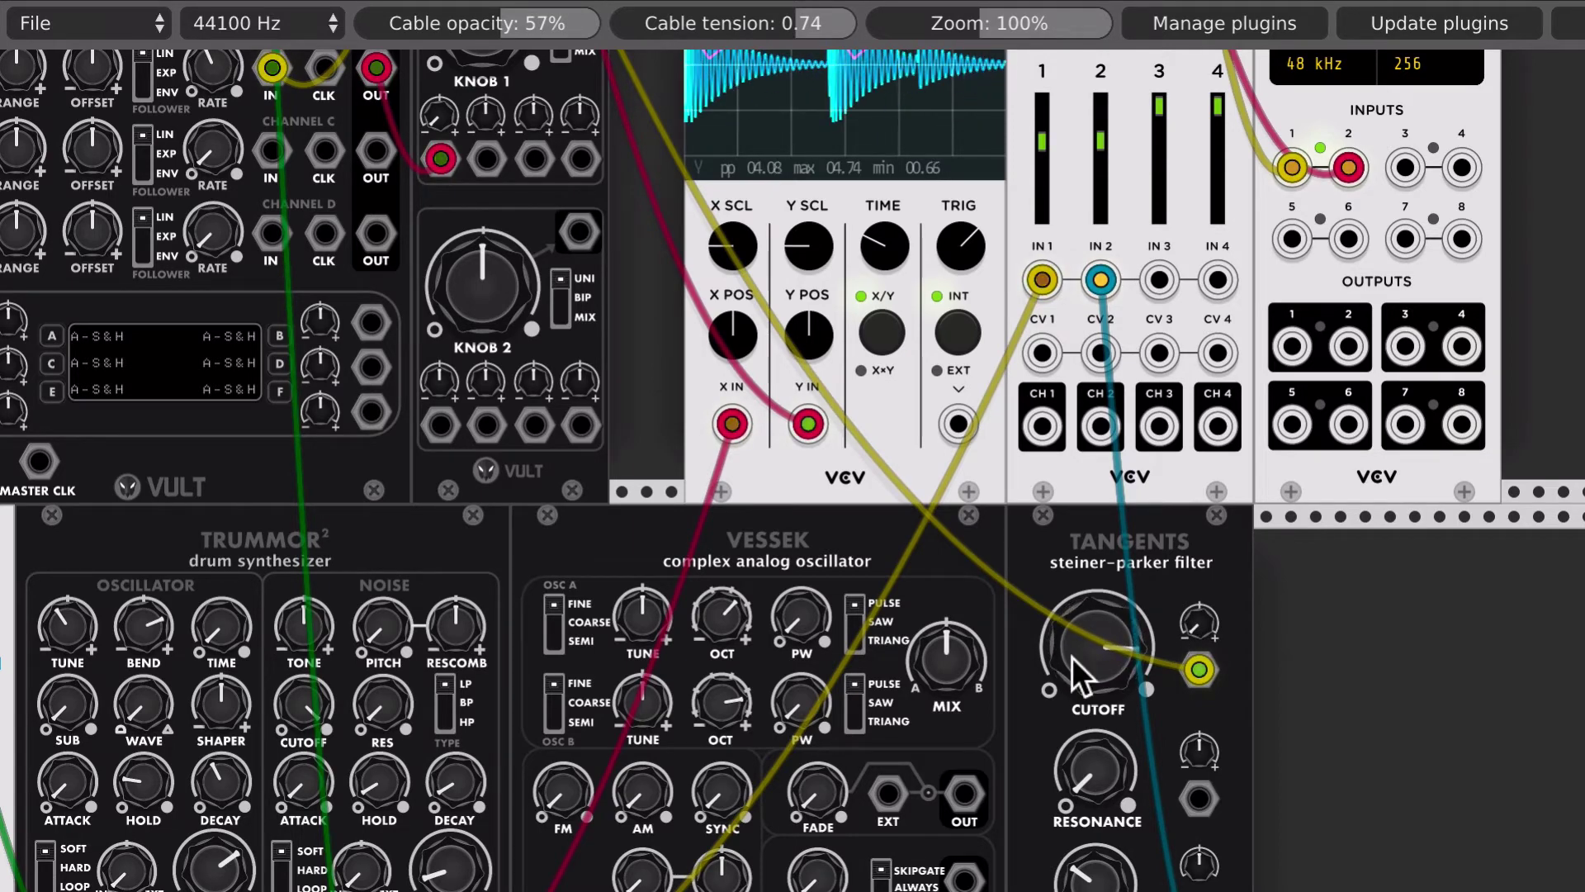
pyautogui.scroll(4, 1082, 677)
pyautogui.hscroll(-2, 1081, 677)
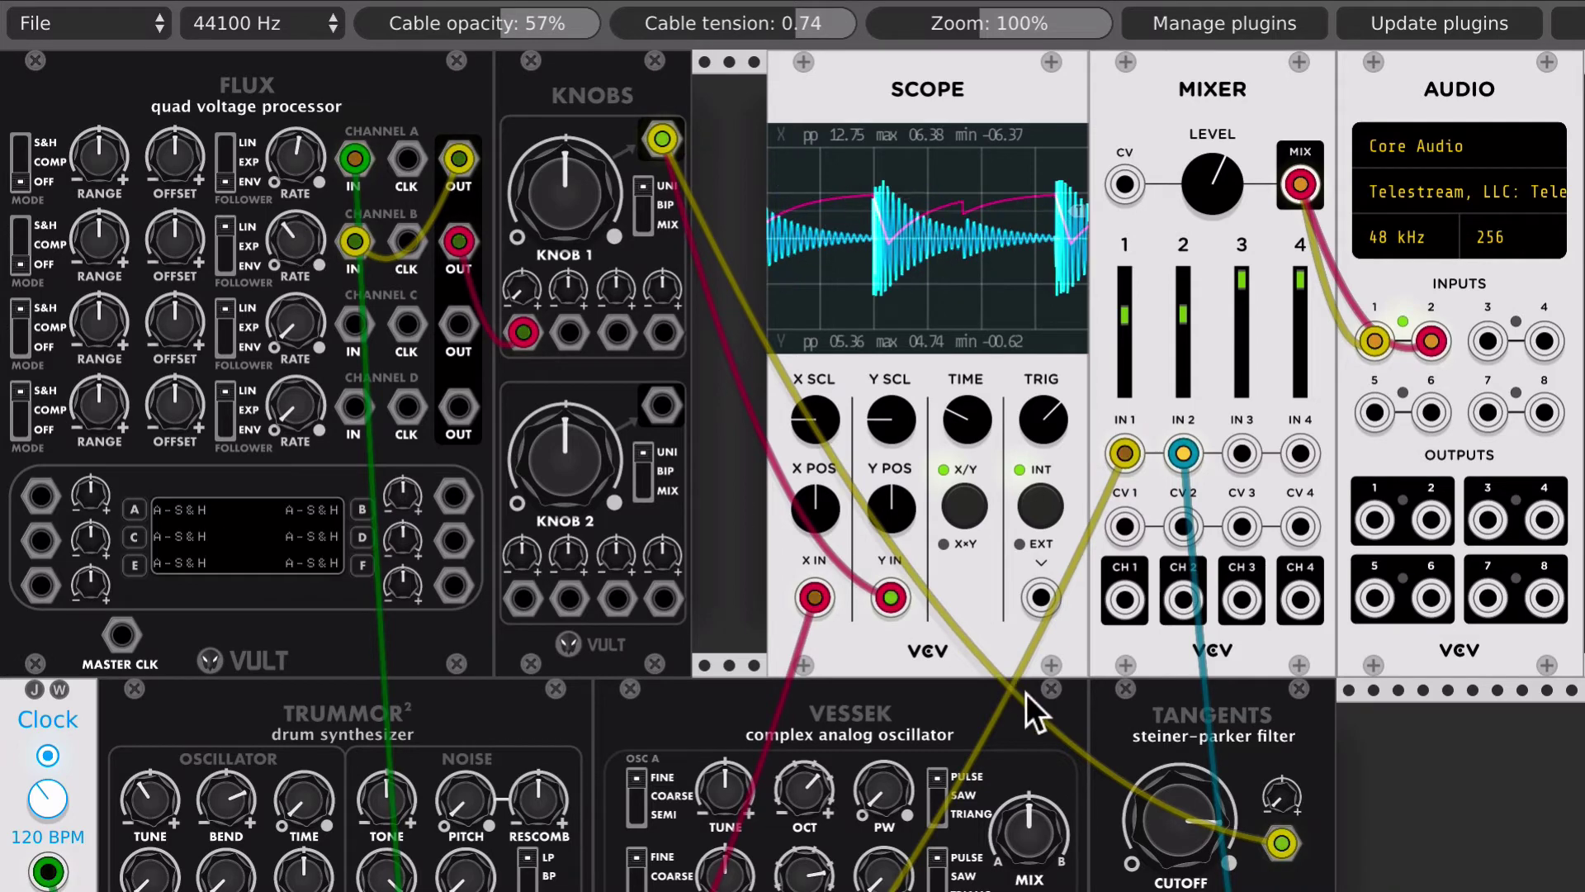
pyautogui.moveTo(1180, 819); pyautogui.dragTo(1182, 777)
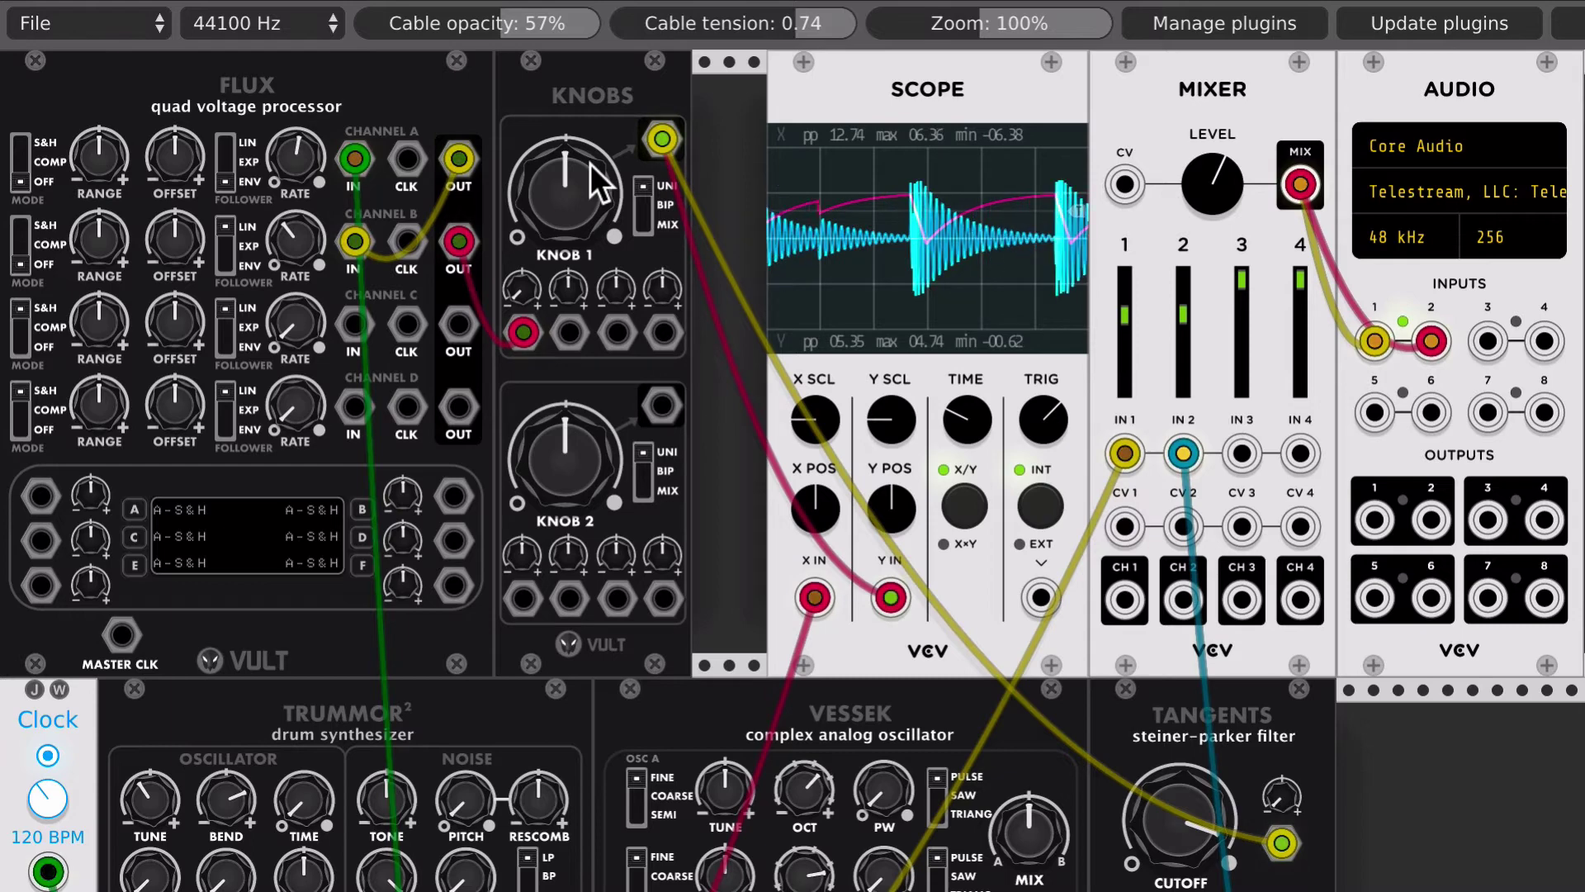
# Step: Turn the Mixer's master LEVEL down to minimum
pyautogui.scroll(-5, 591, 164)
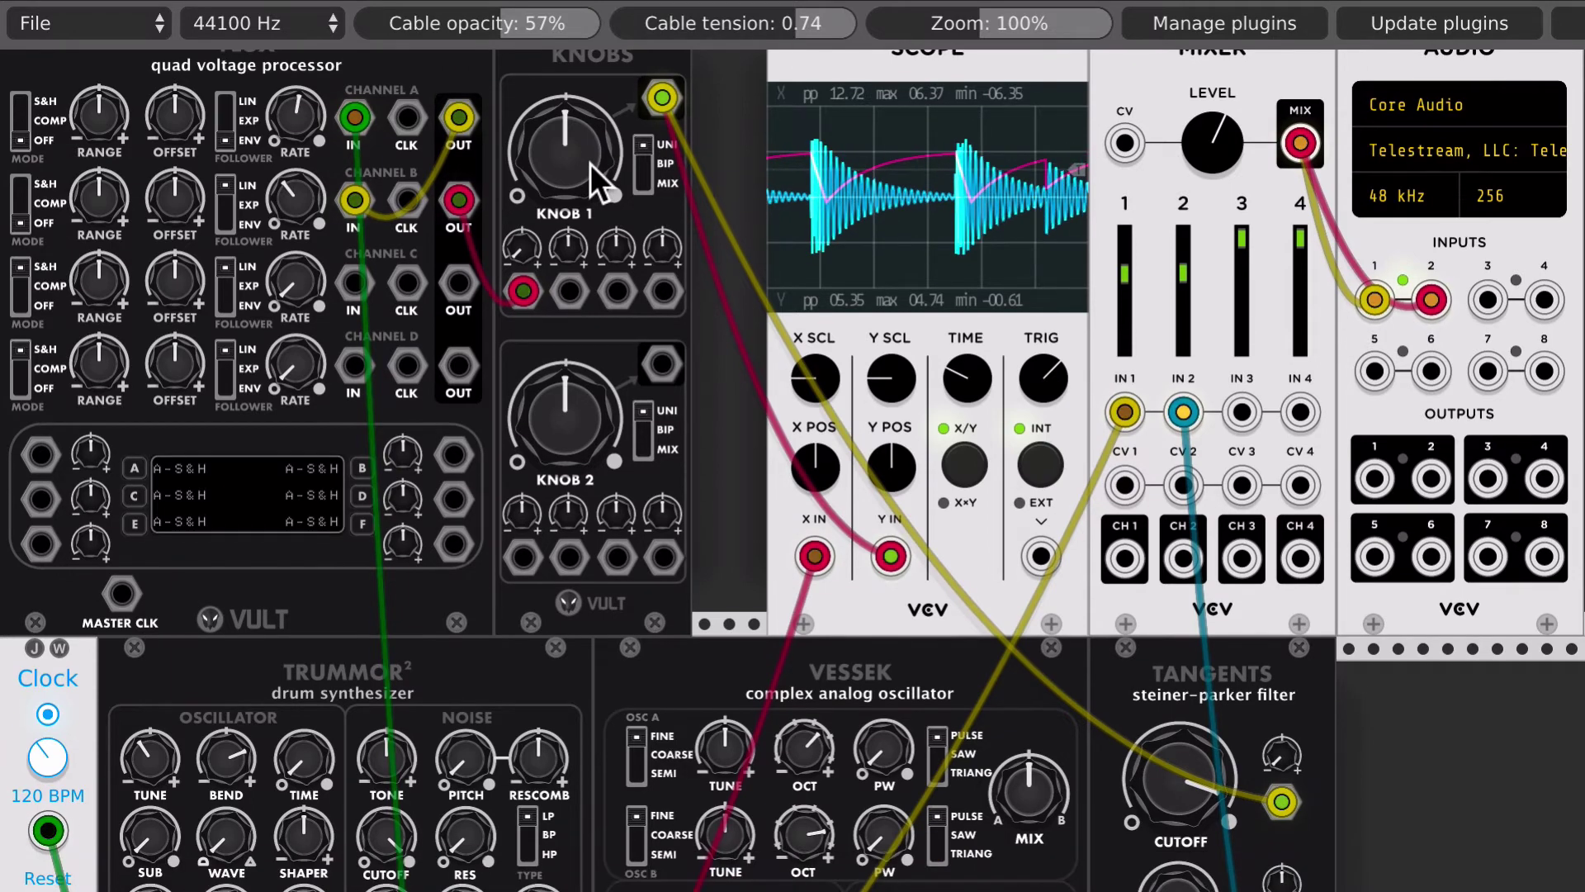
pyautogui.scroll(5, 592, 163)
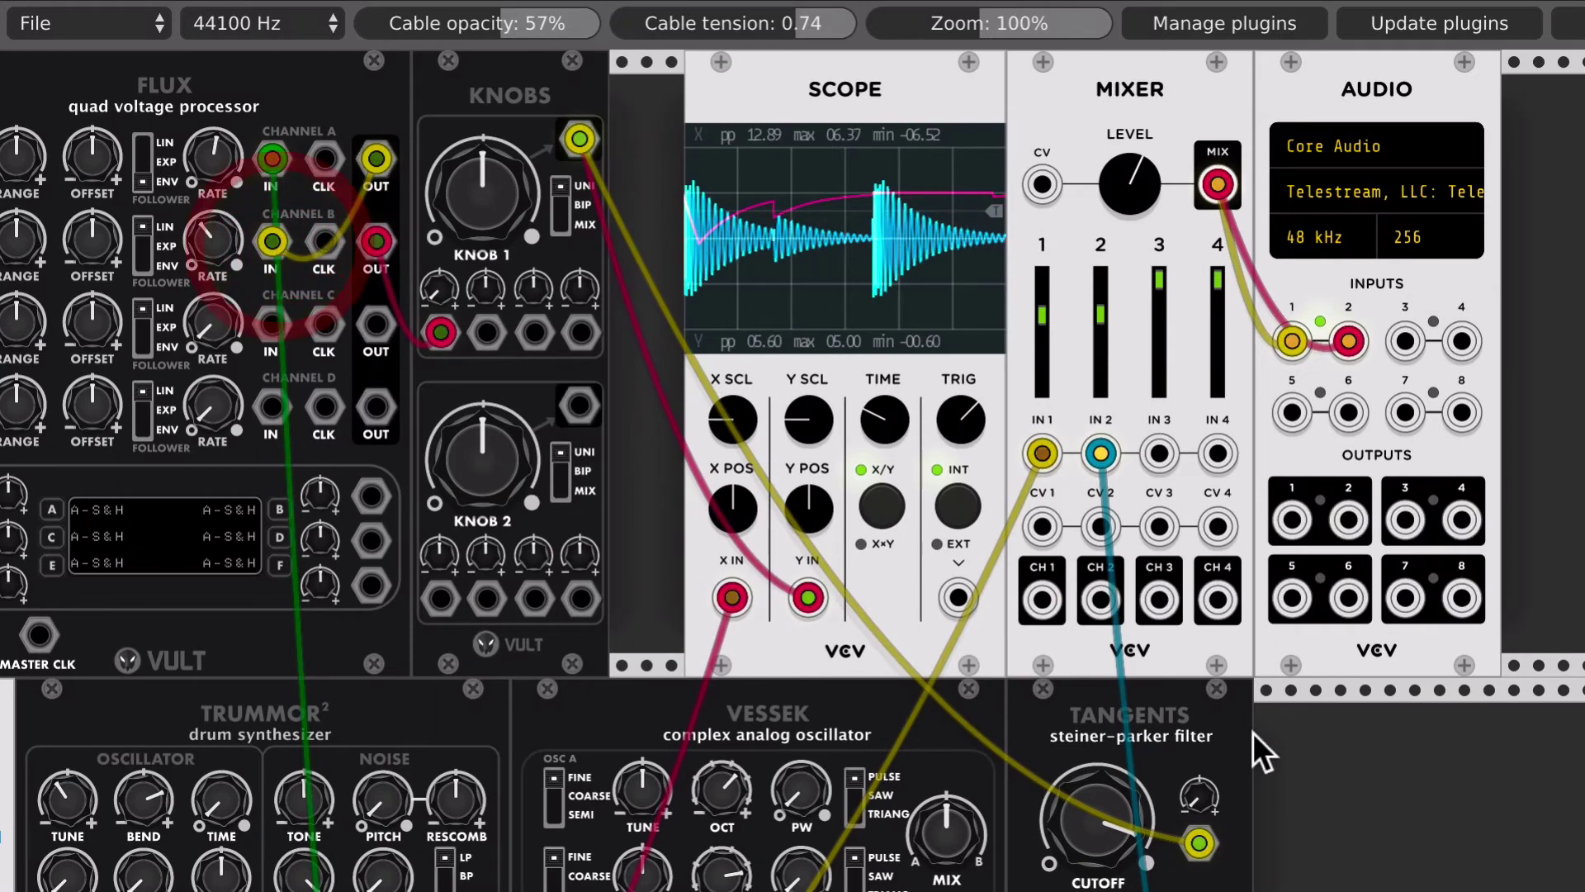
pyautogui.moveTo(1128, 198); pyautogui.dragTo(1128, 272)
pyautogui.scroll(-10, 1111, 197)
pyautogui.scroll(10, 1111, 197)
pyautogui.hscroll(-2, 1111, 196)
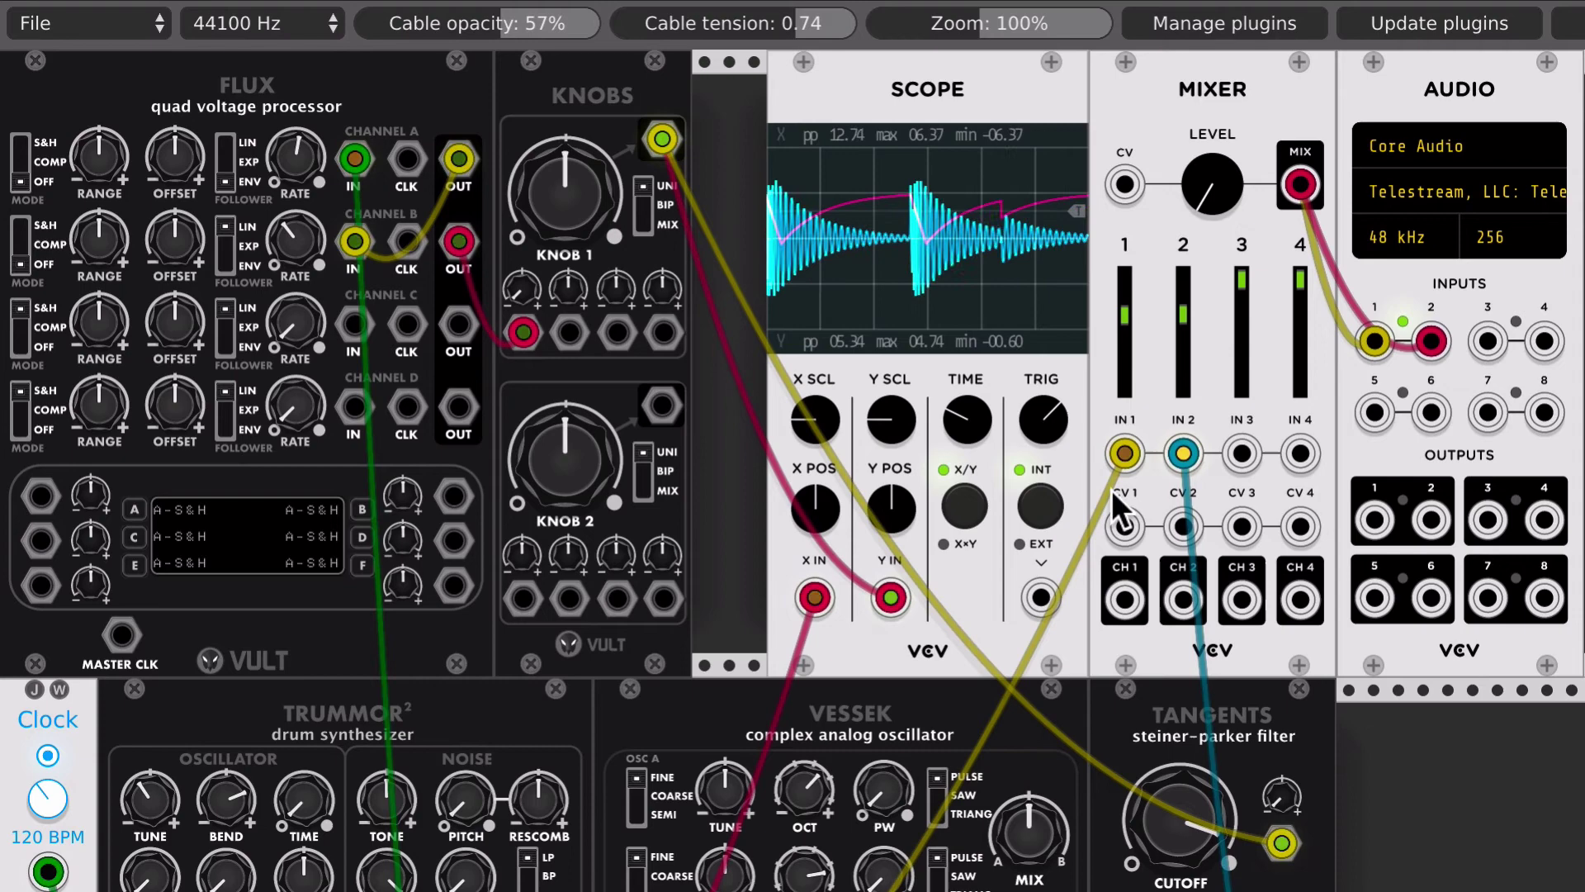
pyautogui.scroll(-11, 1111, 489)
pyautogui.hscroll(9, 1112, 488)
pyautogui.scroll(11, 1054, 438)
pyautogui.hscroll(-9, 1053, 438)
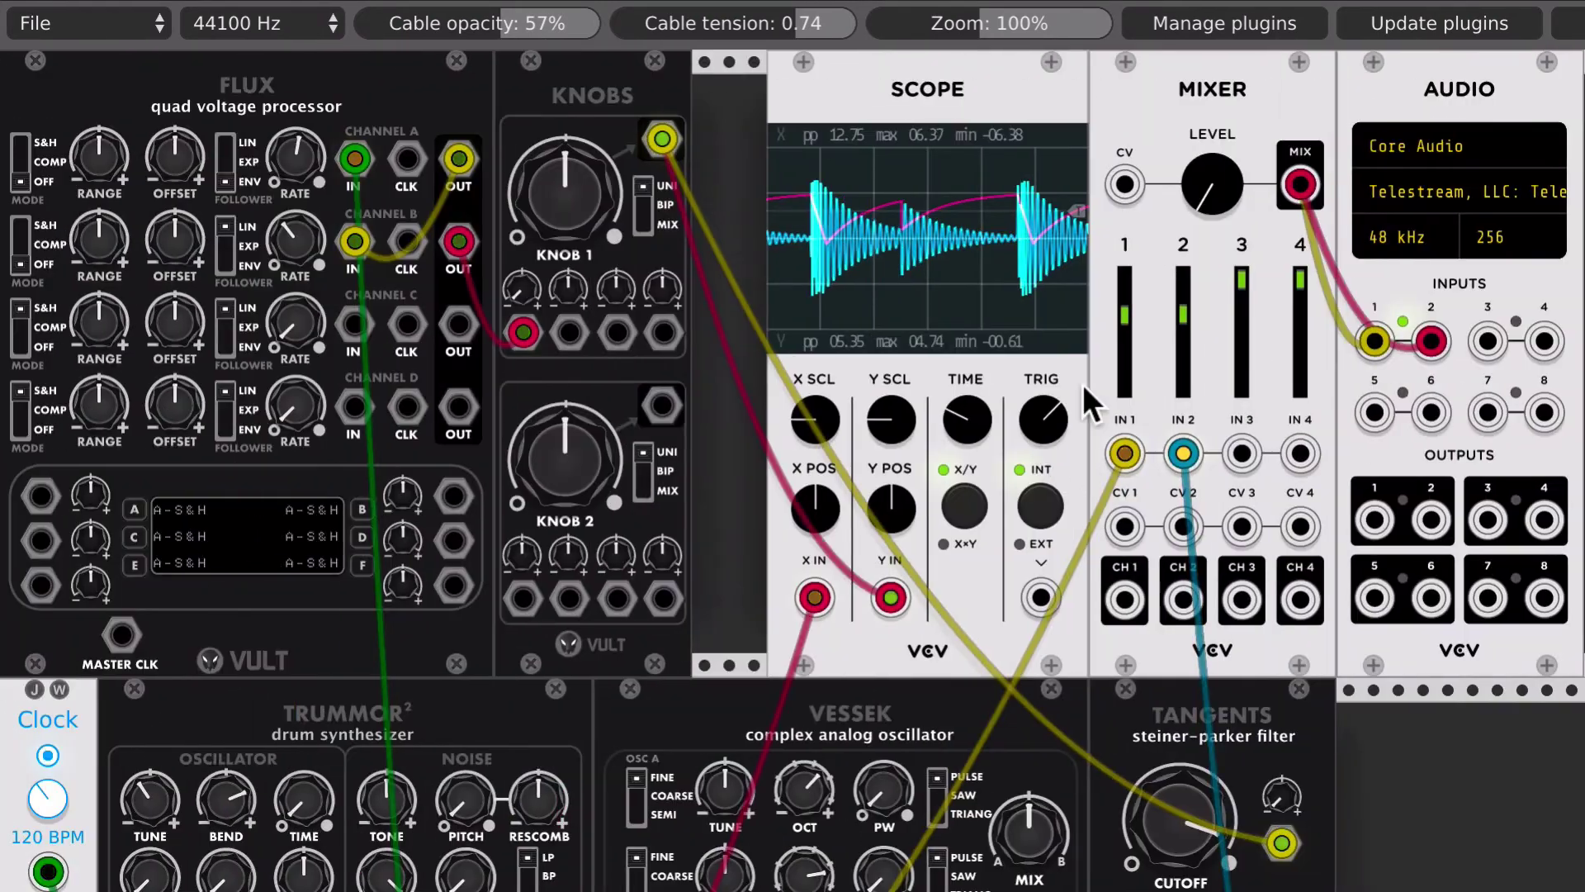
# Step: Shift Audio, Mixer and Scope away from Knobs to free up rack space, and add a Spank module in the gap
pyautogui.moveTo(1371, 67); pyautogui.dragTo(1581, 82)
pyautogui.moveTo(1271, 77); pyautogui.dragTo(1493, 83)
pyautogui.moveTo(1008, 107); pyautogui.dragTo(1355, 112)
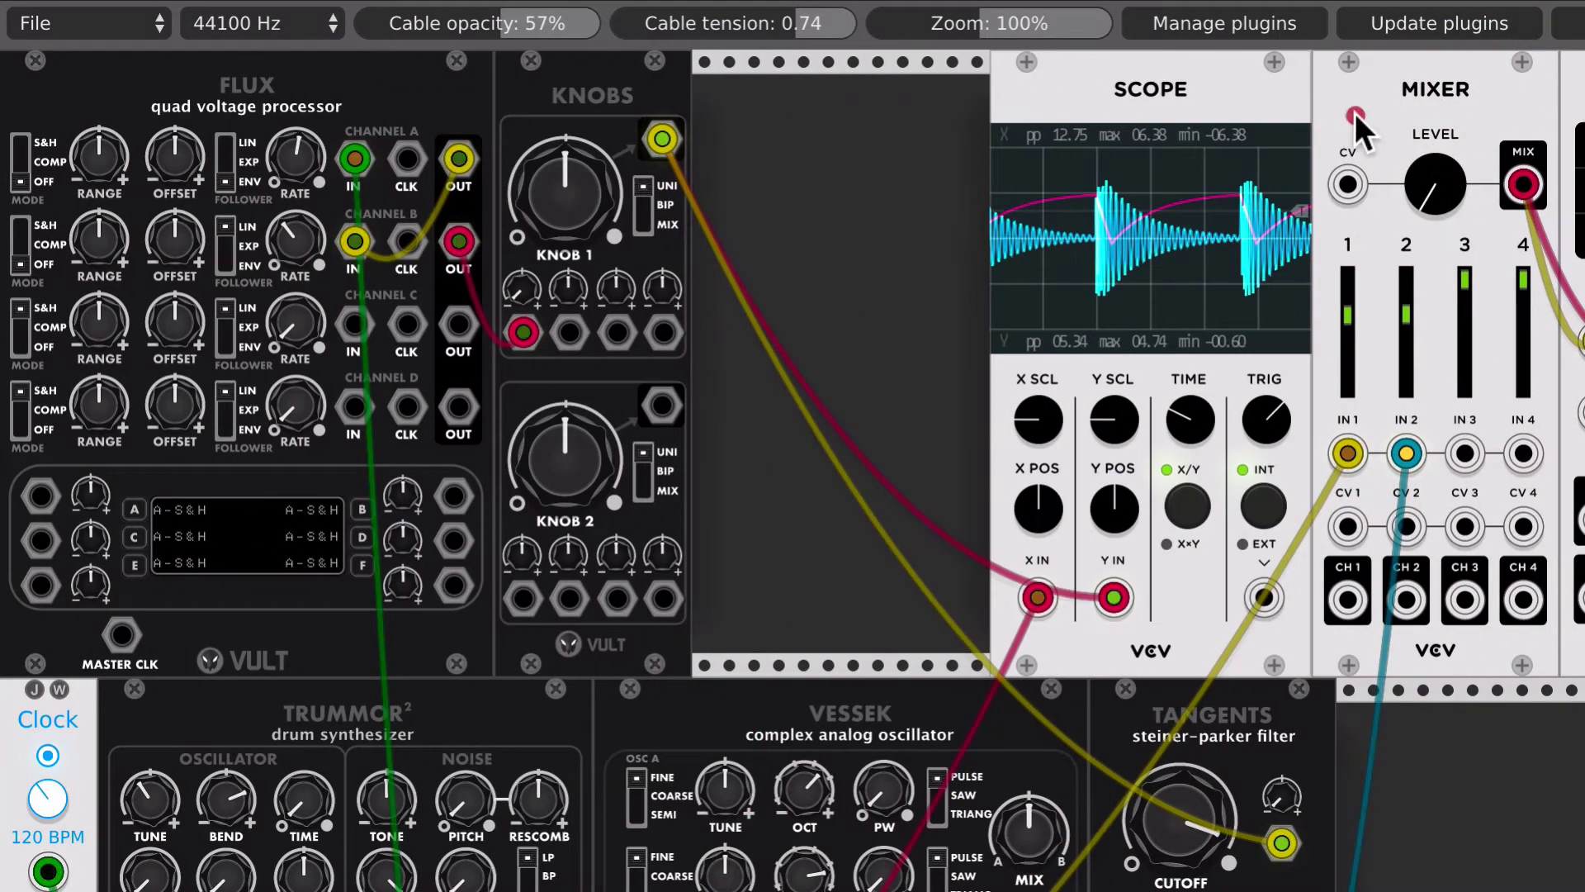
pyautogui.rightClick(815, 149)
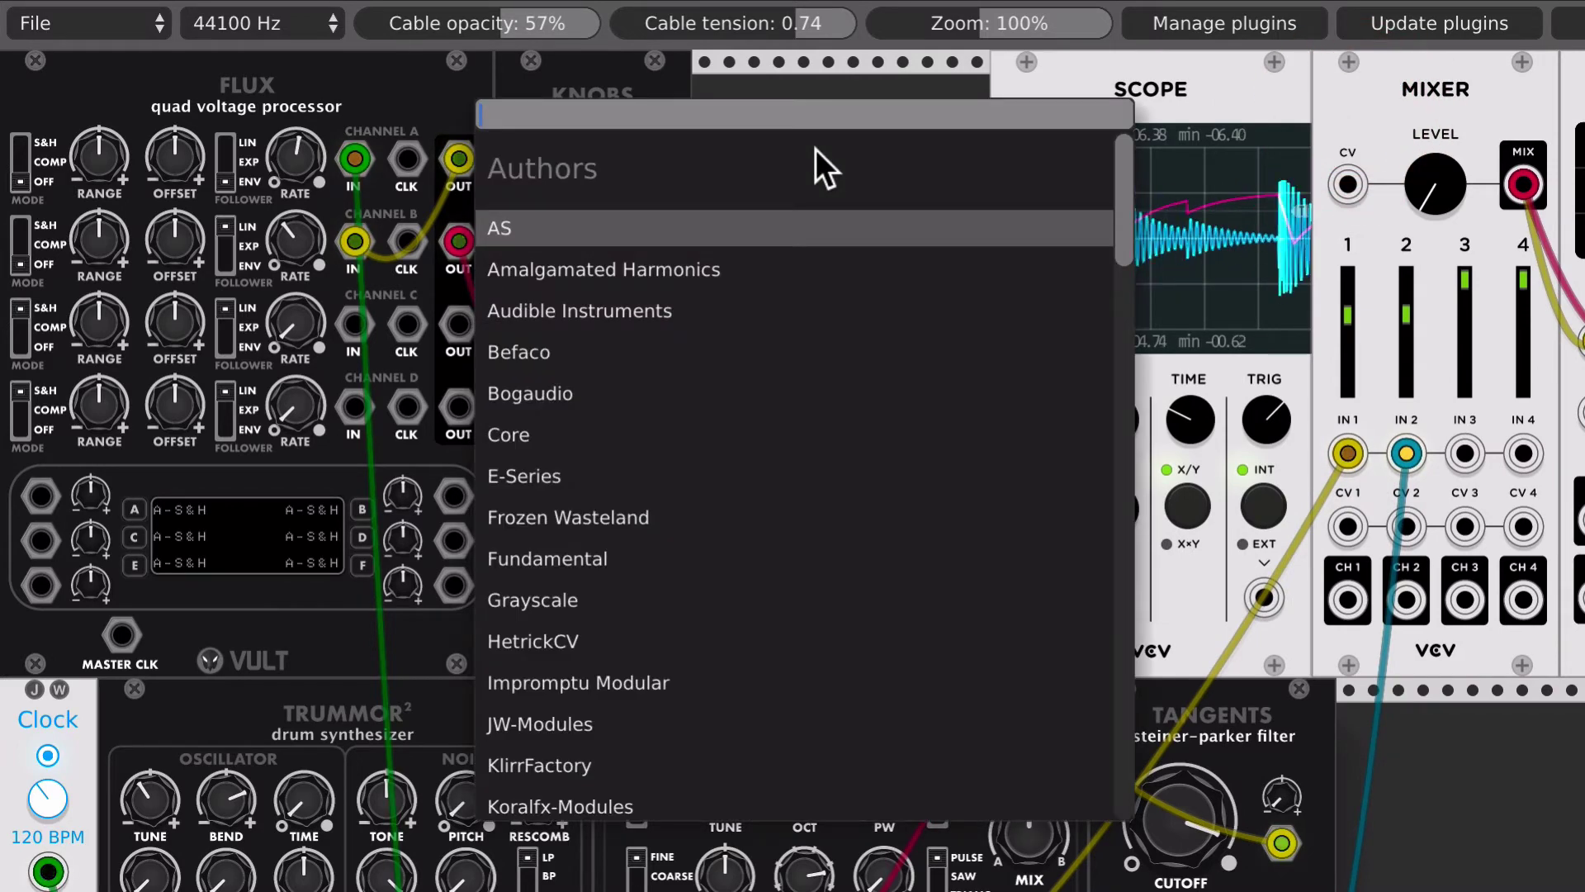
pyautogui.write('spank')
pyautogui.press('Return')
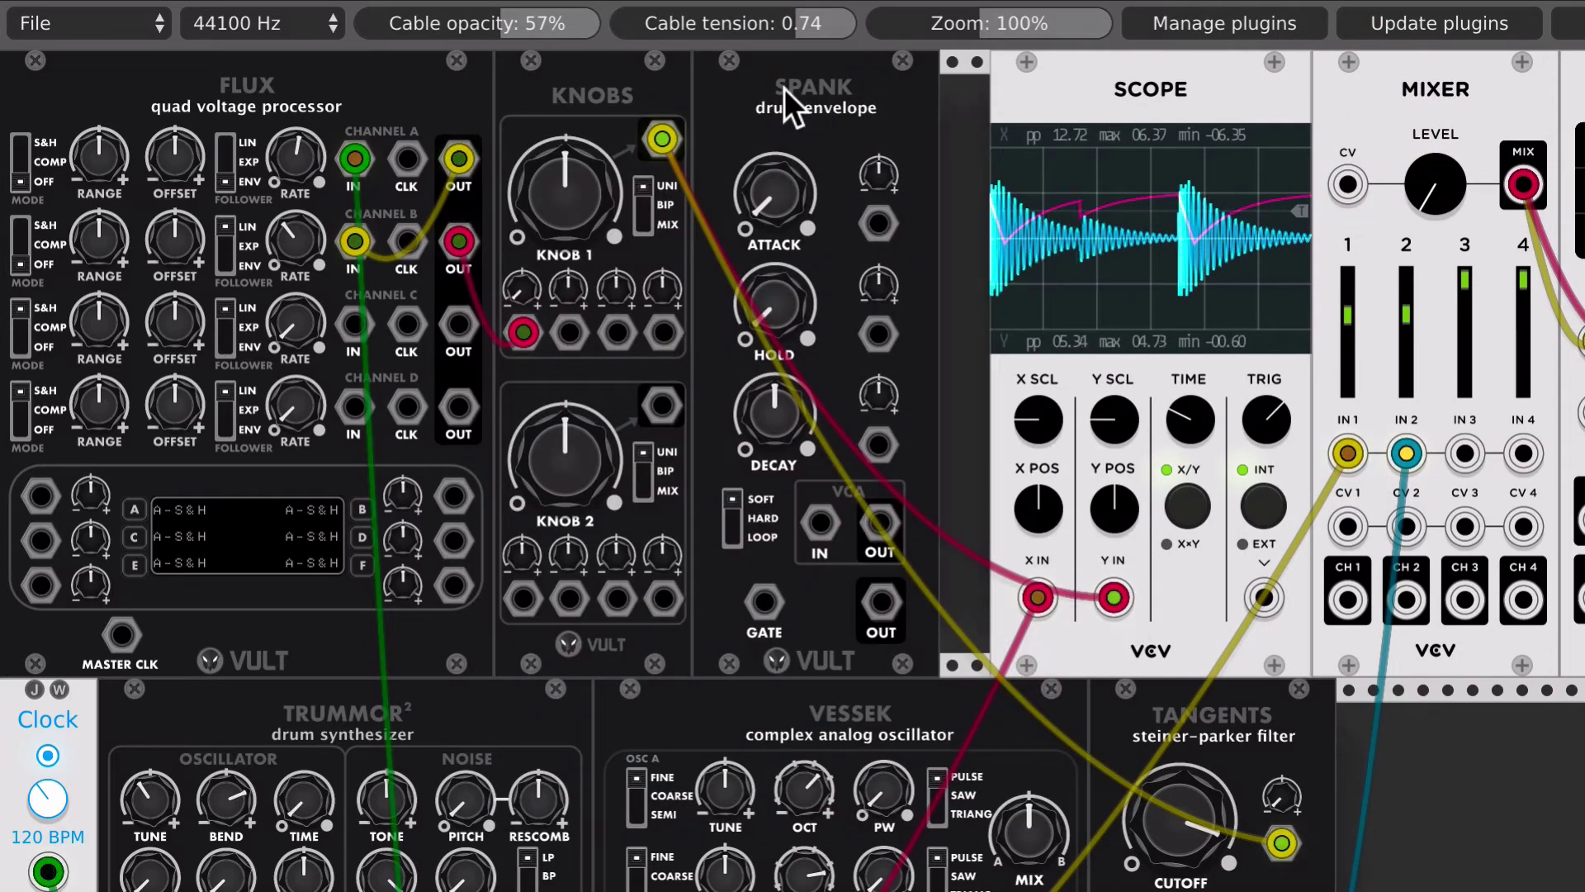
# Step: Remove the cables linking Flux channels A and B to Knob 1, and patch channel A's OUT into Spank's GATE
pyautogui.moveTo(456, 172); pyautogui.dragTo(478, 210)
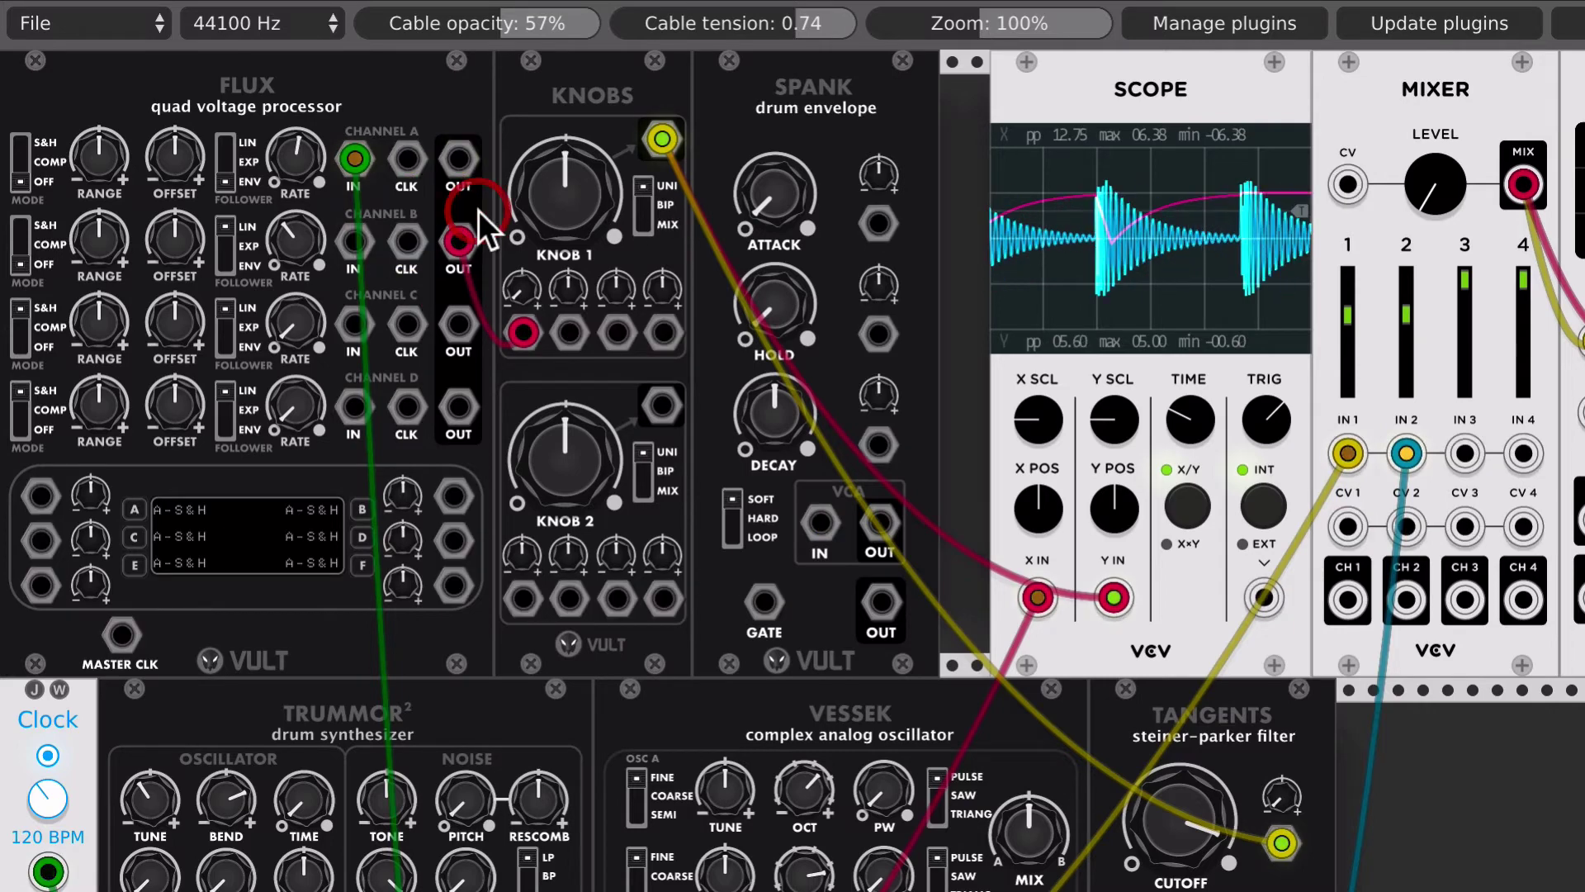
pyautogui.moveTo(520, 329); pyautogui.dragTo(459, 269)
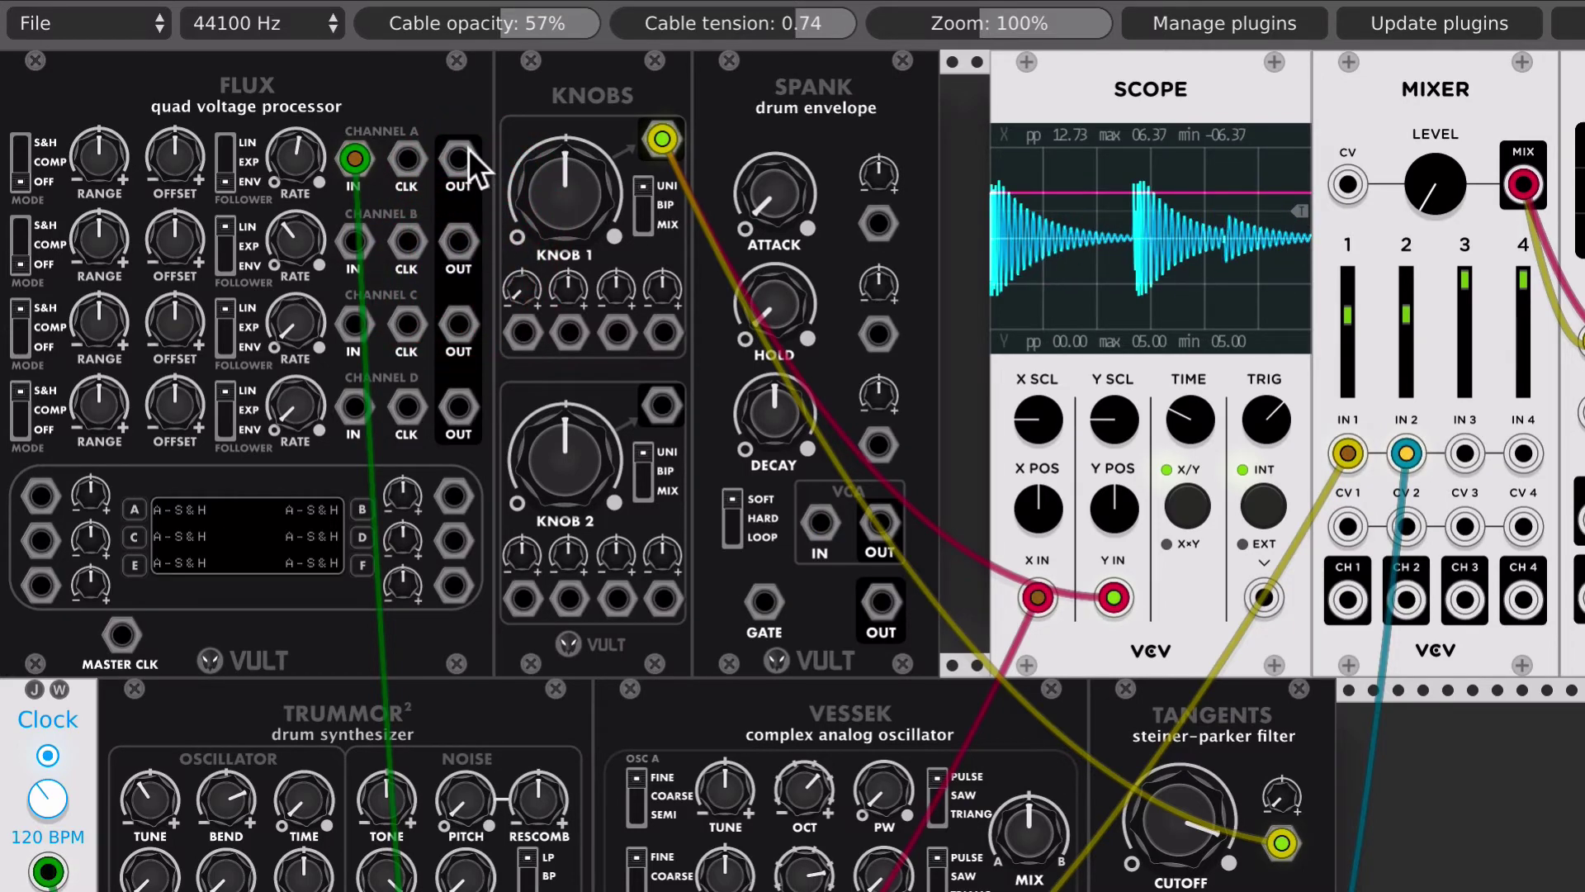
pyautogui.moveTo(459, 158); pyautogui.dragTo(763, 601)
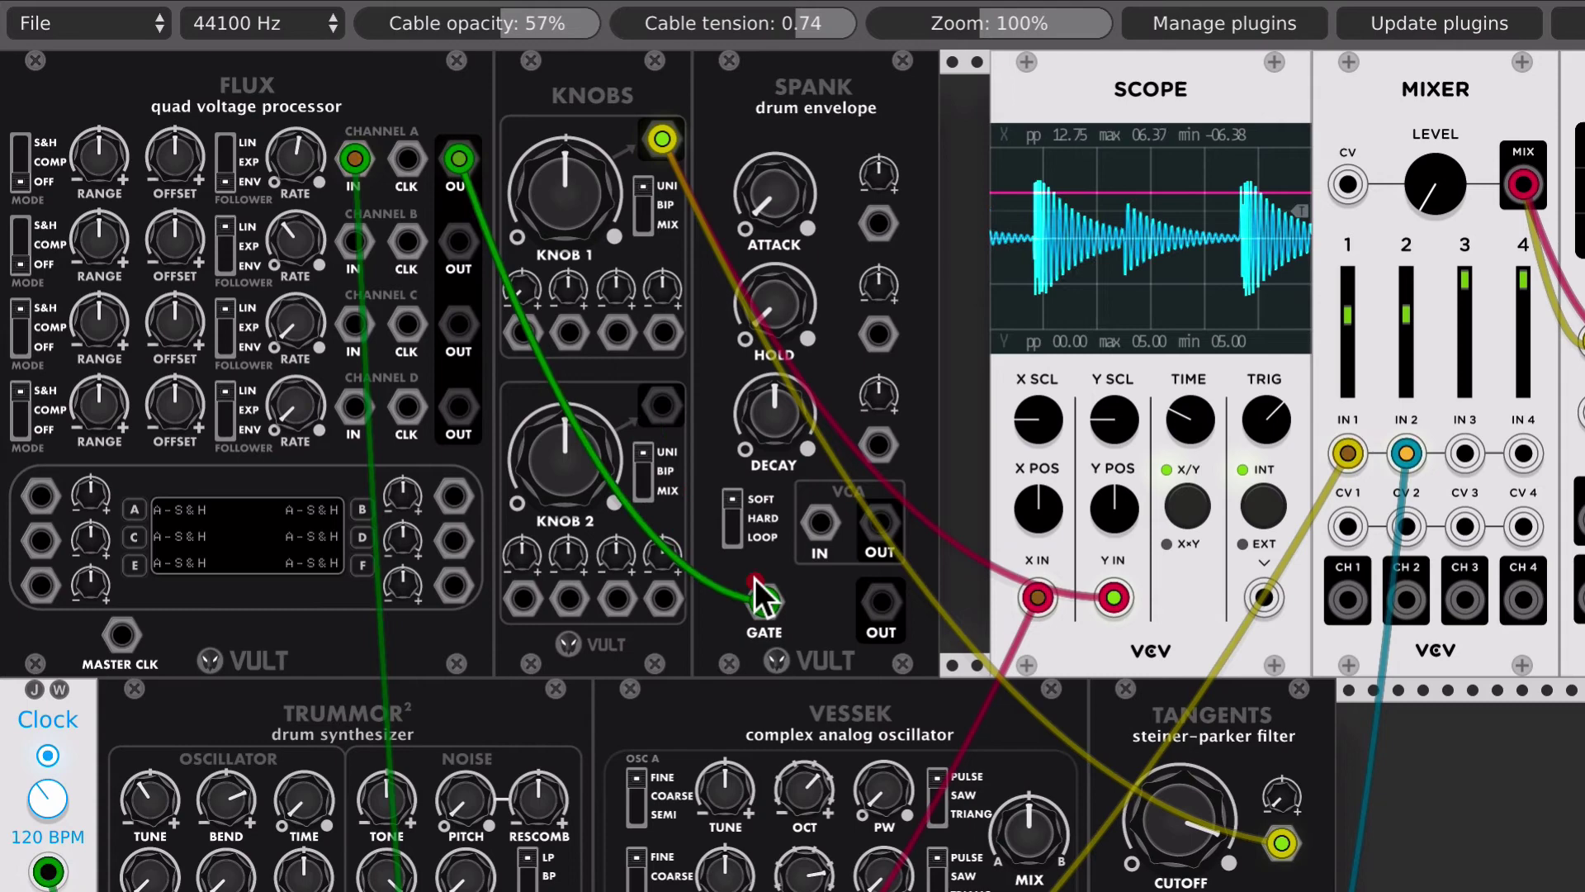
# Step: Patch Spank's OUT into Knob 1's first modulation input and raise Spank's DECAY to about 80 percent
pyautogui.click(880, 603)
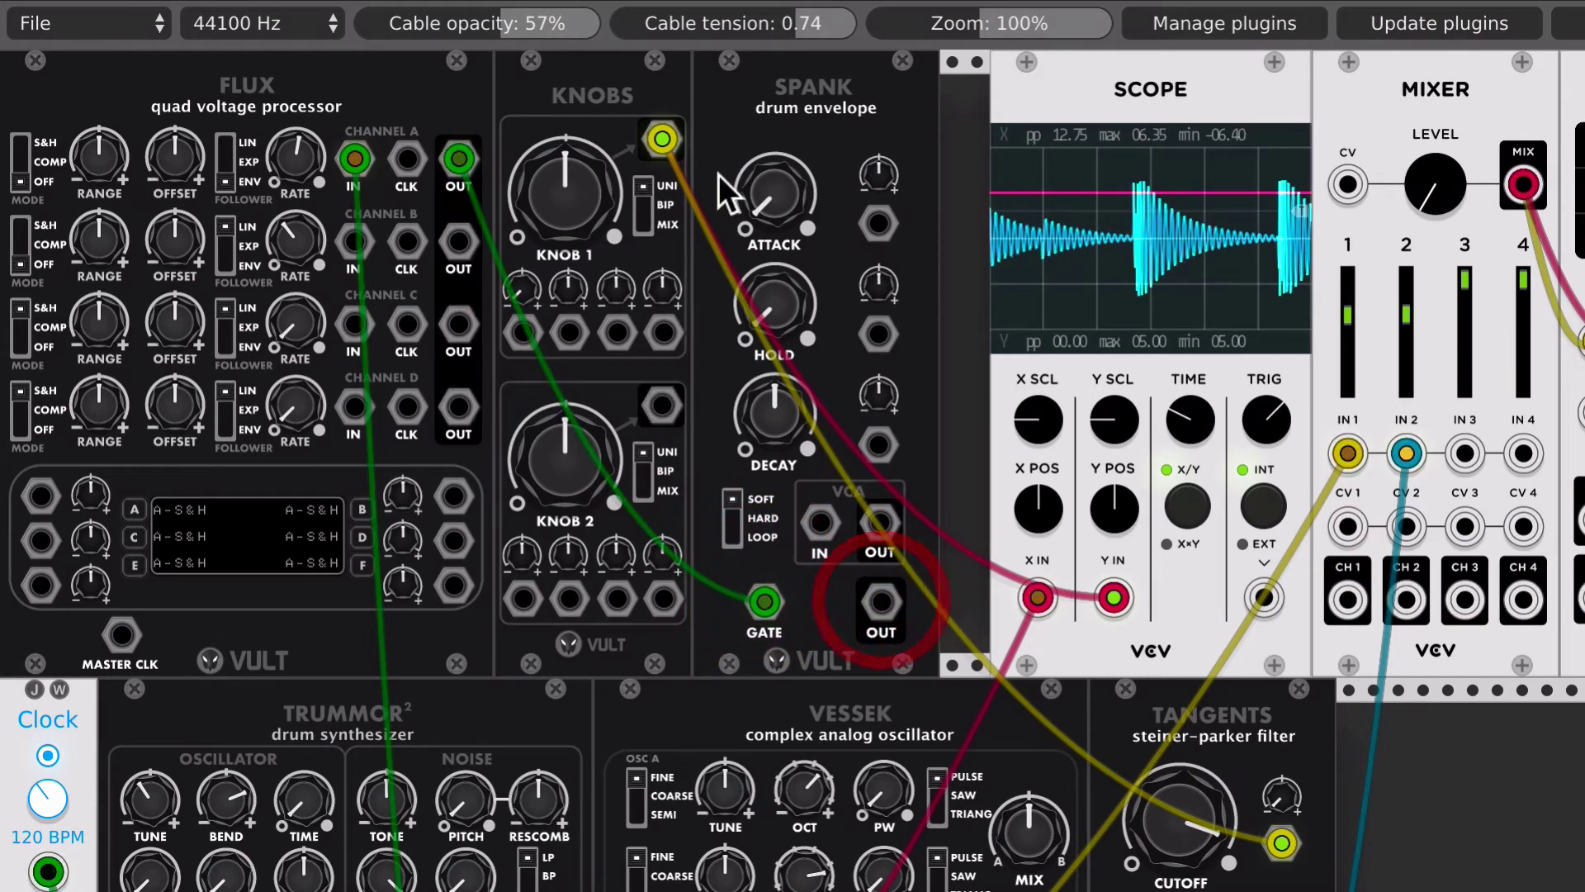
pyautogui.moveTo(885, 615); pyautogui.dragTo(523, 332)
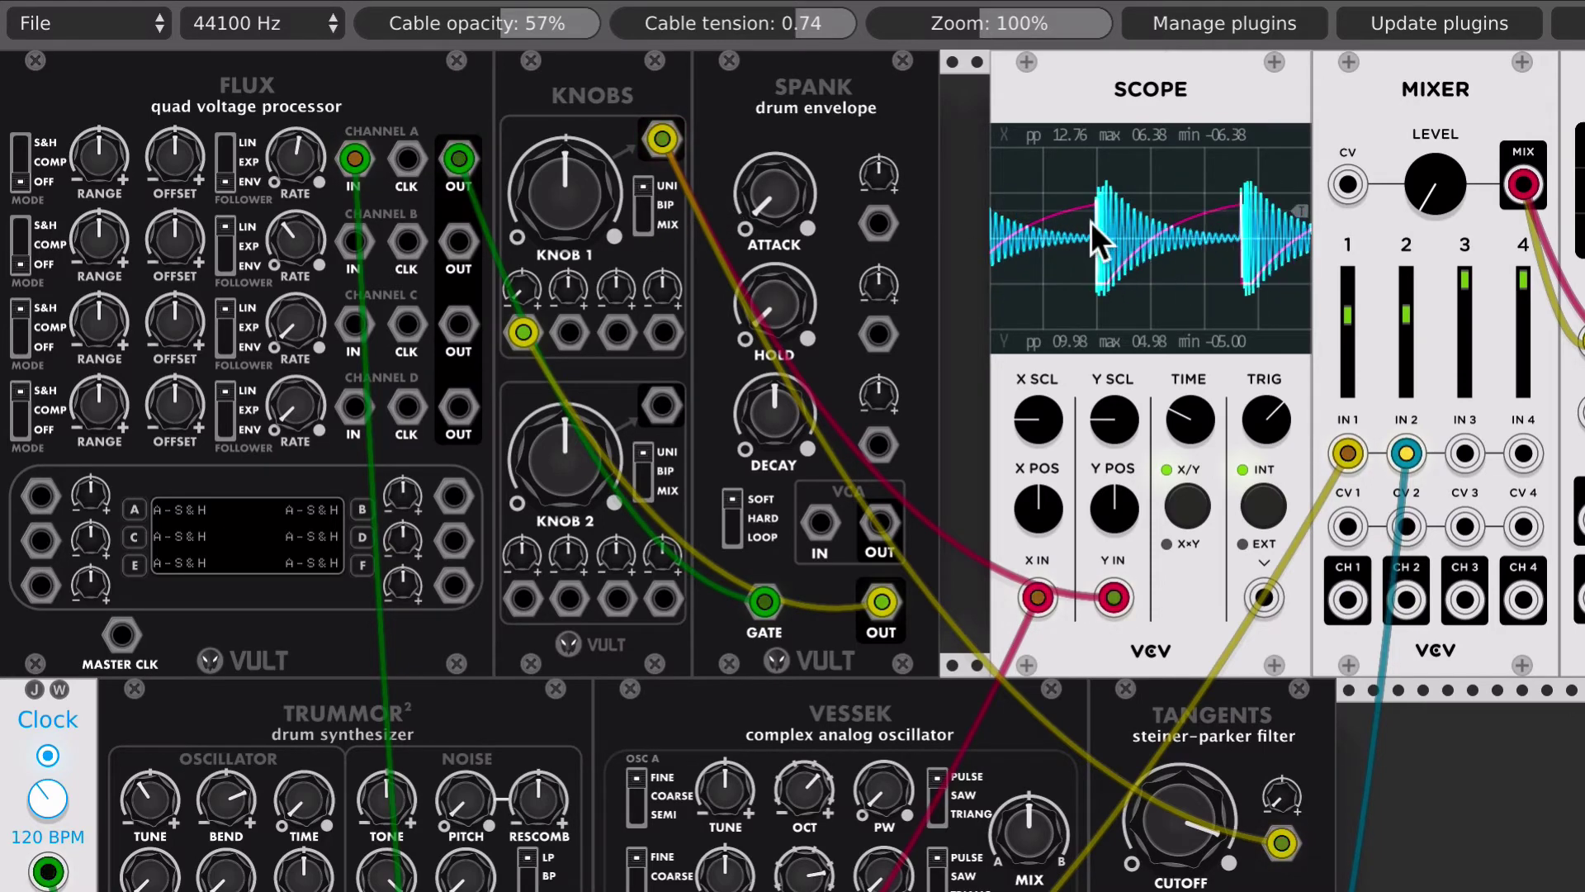
pyautogui.moveTo(771, 386)
pyautogui.mouseDown()
pyautogui.moveTo(771, 423)
pyautogui.moveTo(773, 313)
pyautogui.moveTo(774, 338)
pyautogui.mouseUp()
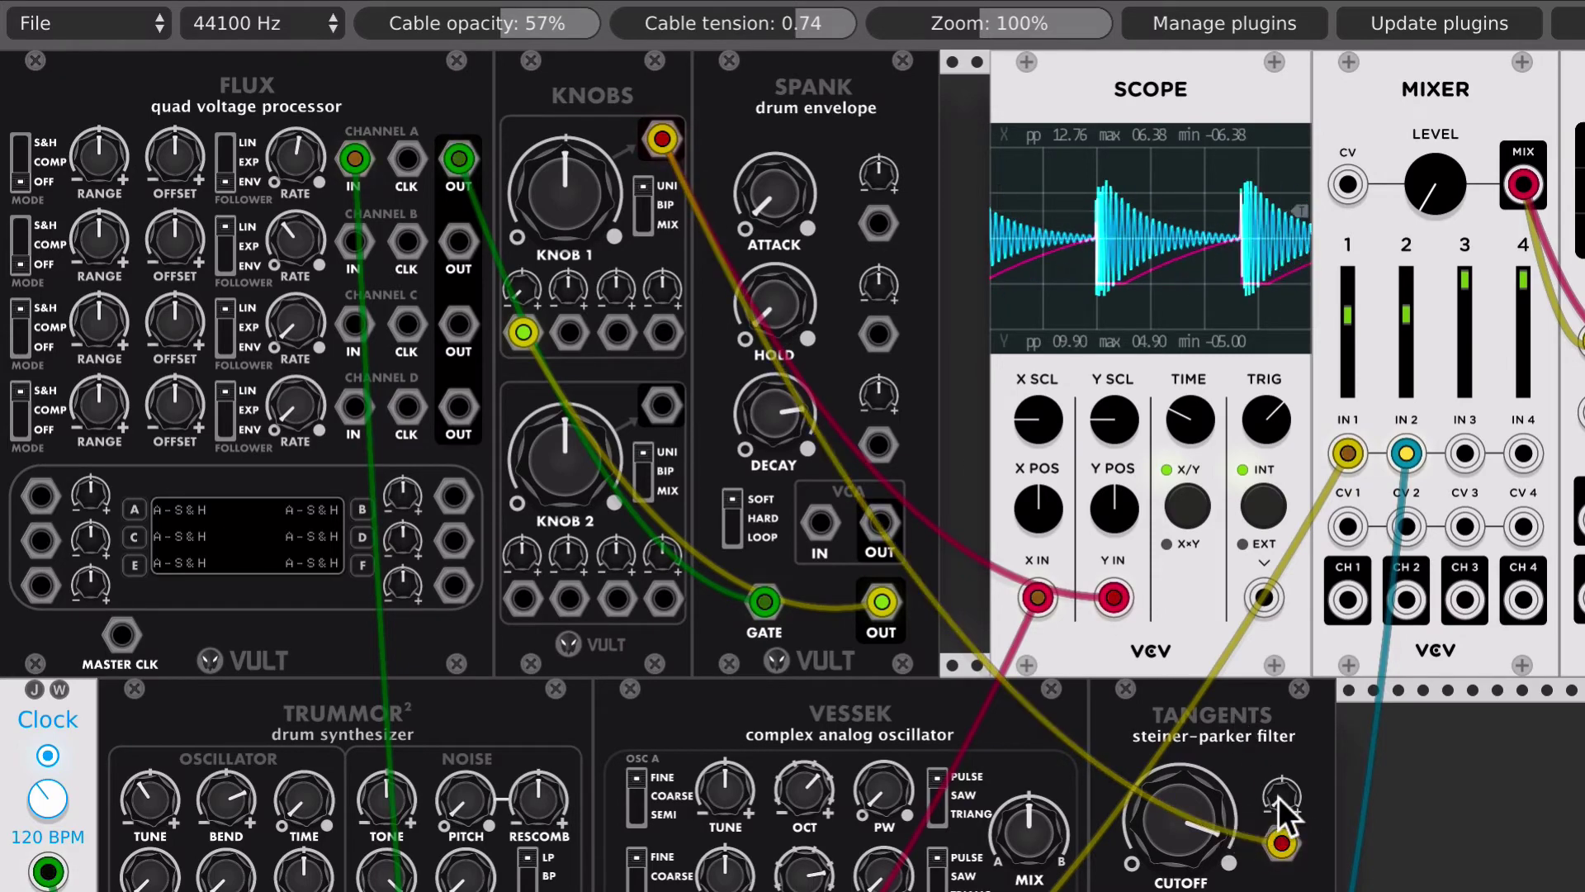
# Step: Turn Tangents' CUTOFF modulation amount fully positive, and reset CUTOFF before raising it to slightly below the middle
pyautogui.rightClick(1189, 786)
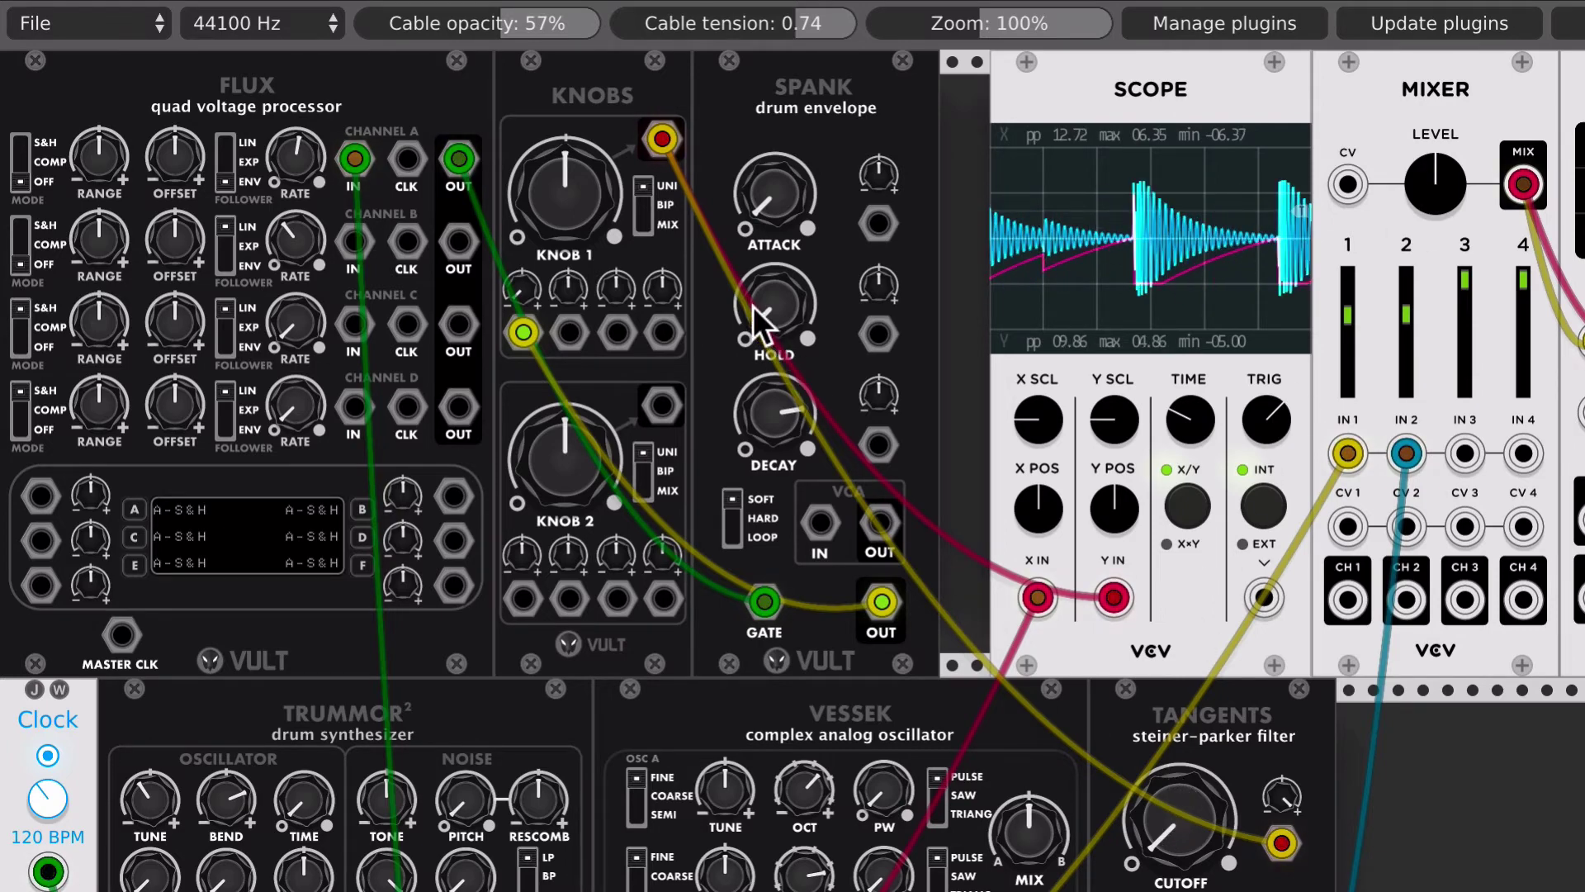
pyautogui.scroll(-4, 988, 623)
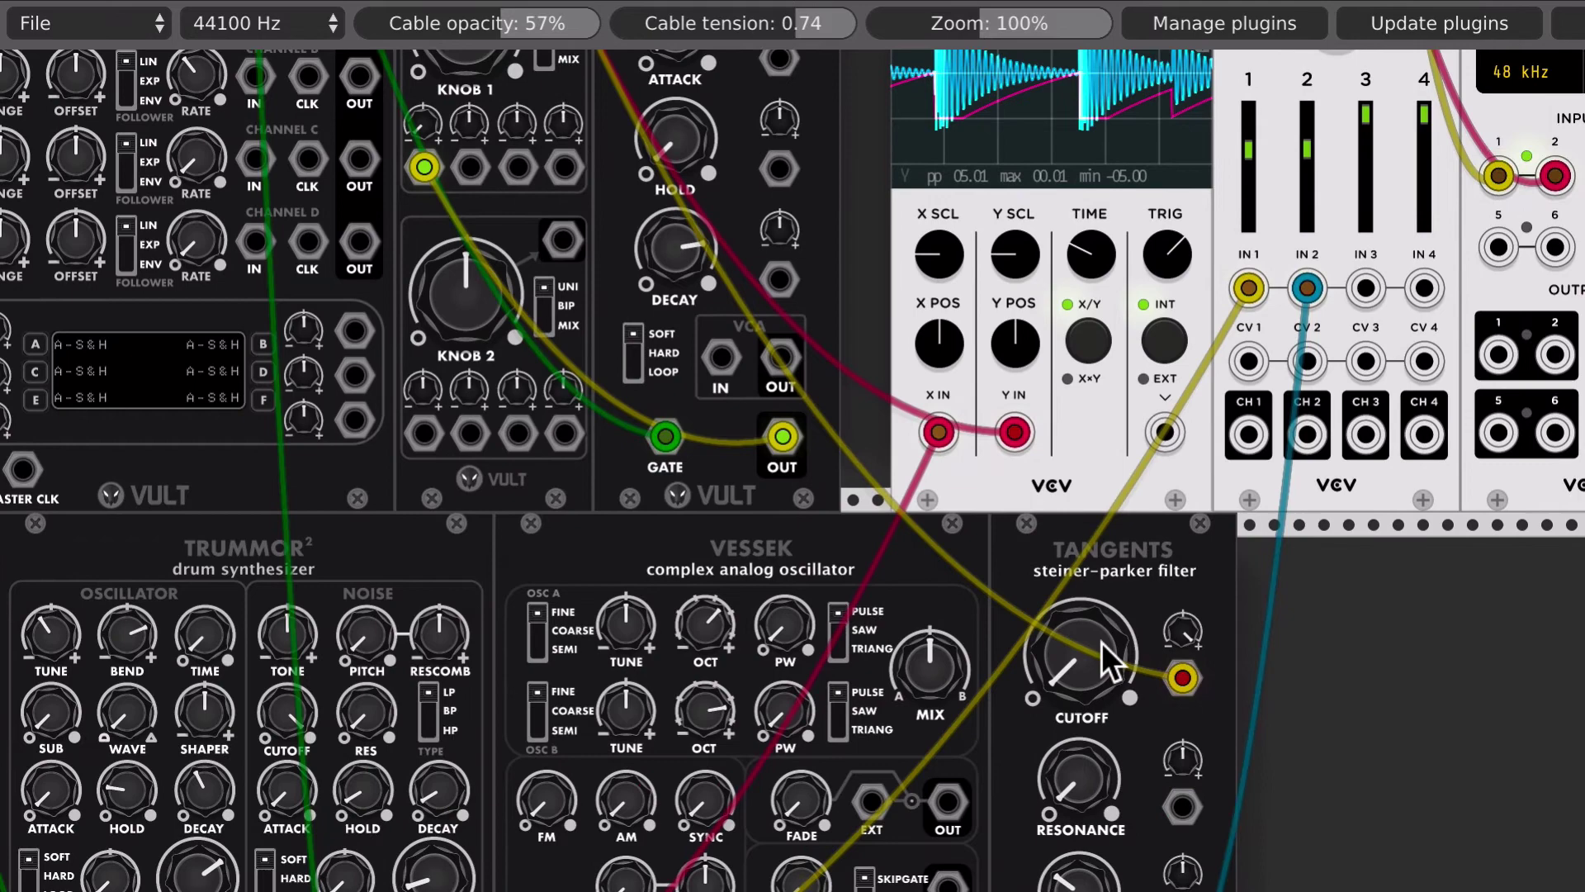
pyautogui.moveTo(1110, 661); pyautogui.dragTo(1111, 594)
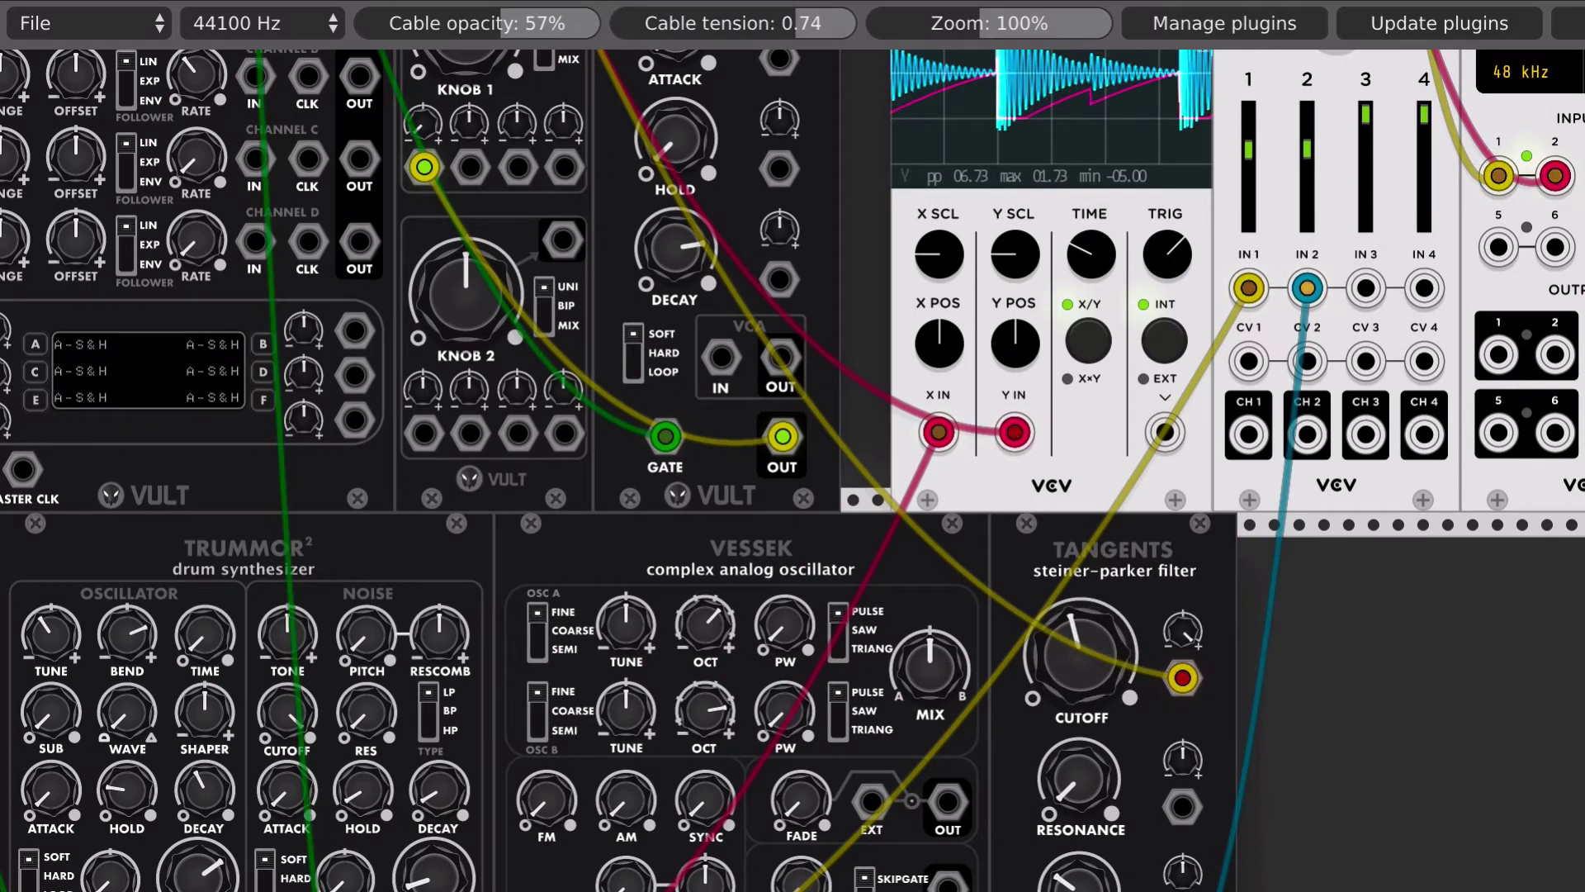
pyautogui.scroll(4, 1019, 558)
pyautogui.hscroll(-1, 1019, 558)
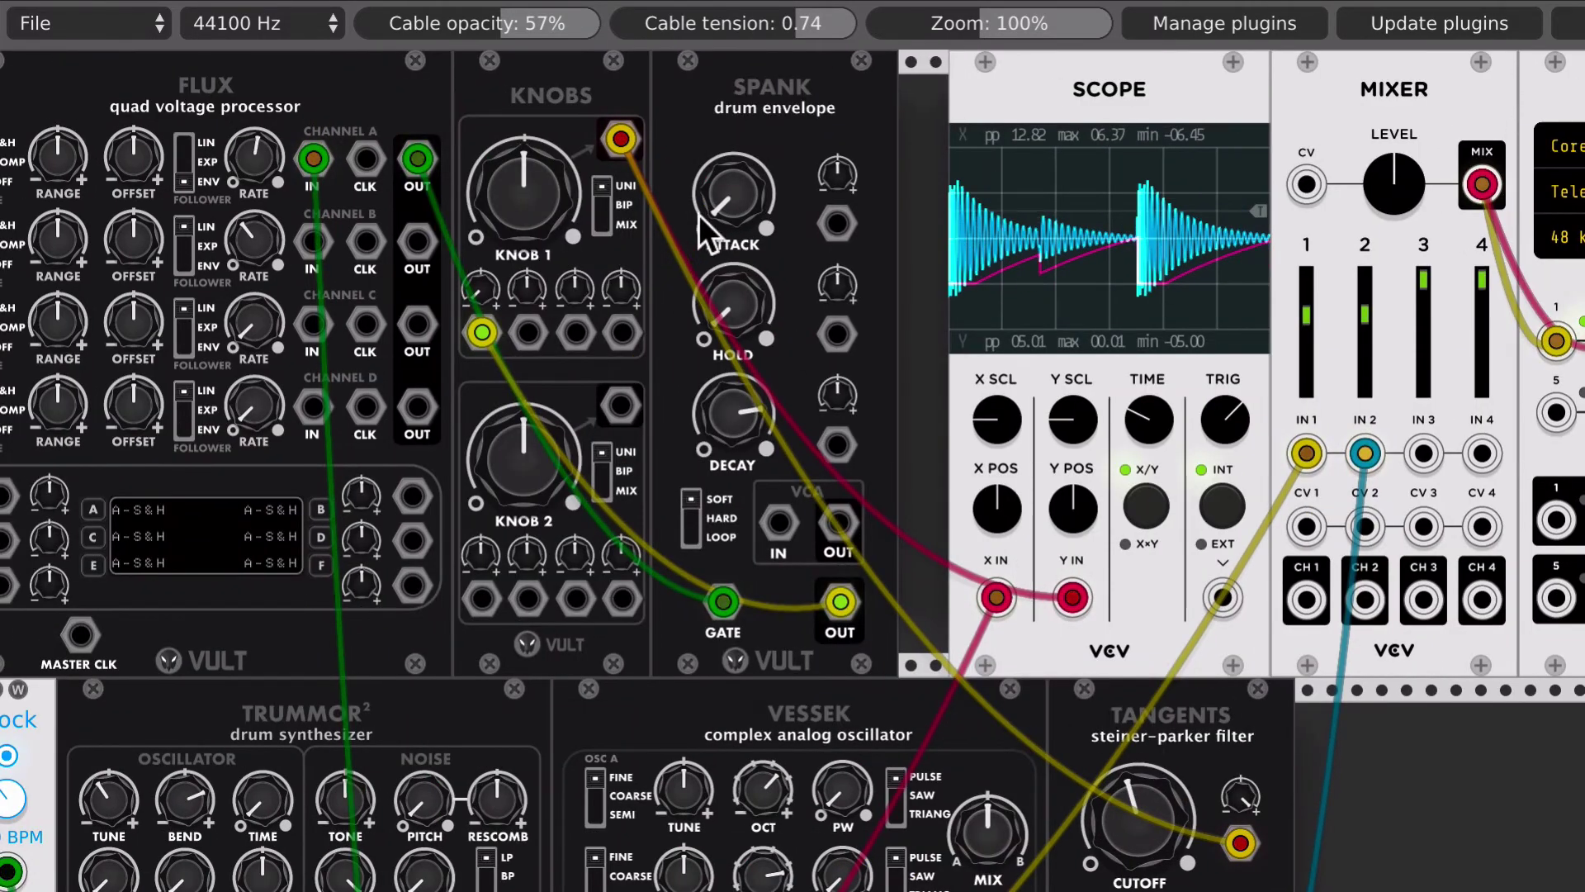
# Step: Lower Spank's DECAY to about a fifth of its range and Tangents' CUTOFF to about a tenth
pyautogui.moveTo(741, 416); pyautogui.dragTo(741, 743)
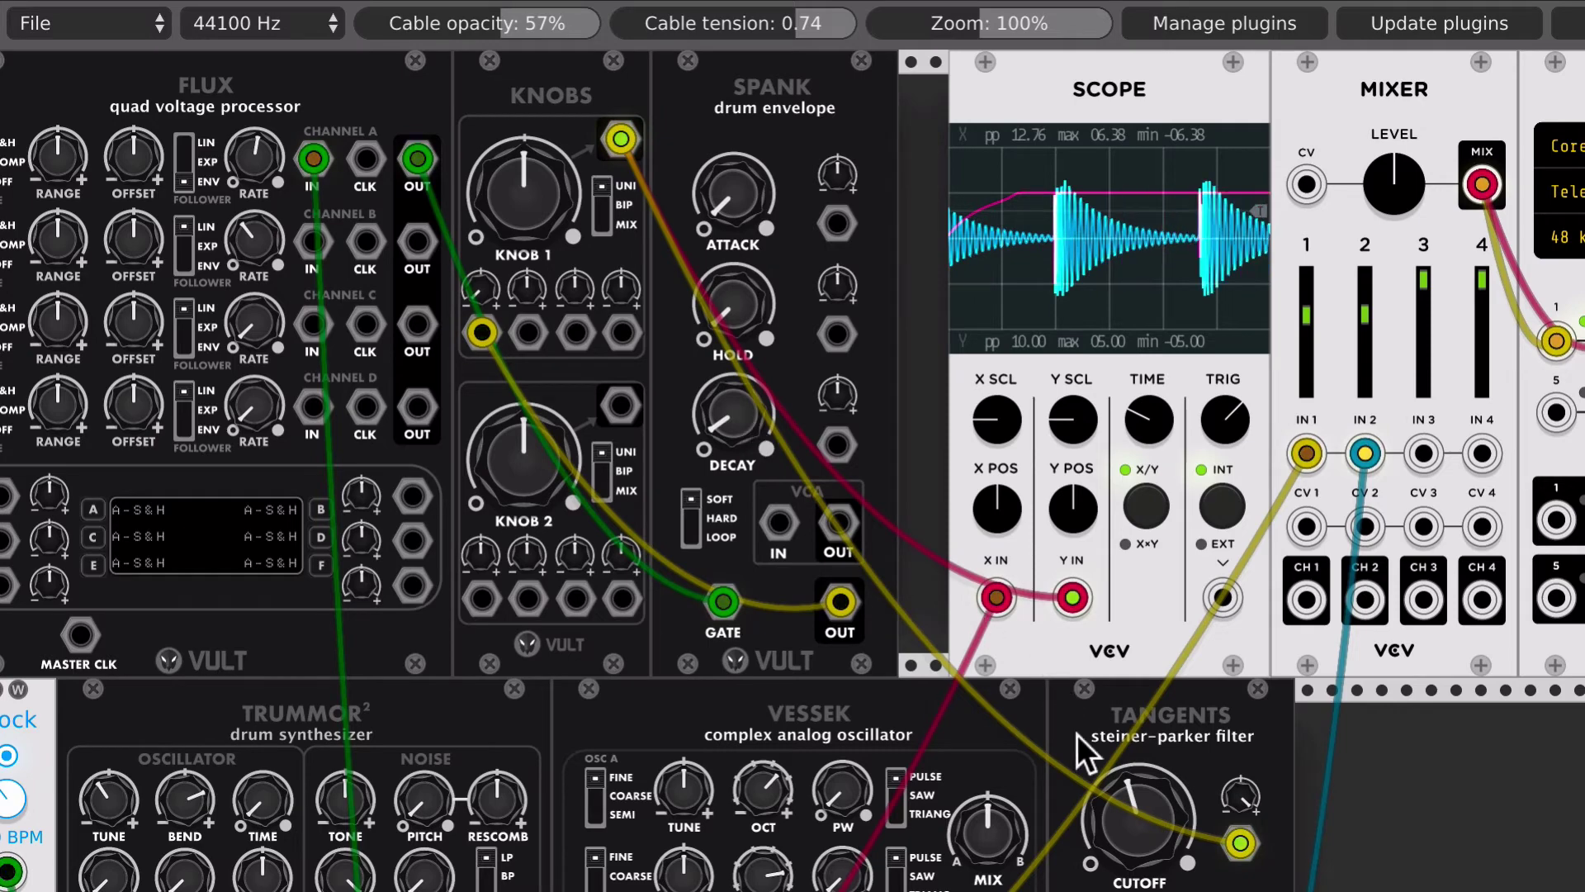
pyautogui.moveTo(1127, 800); pyautogui.dragTo(1127, 891)
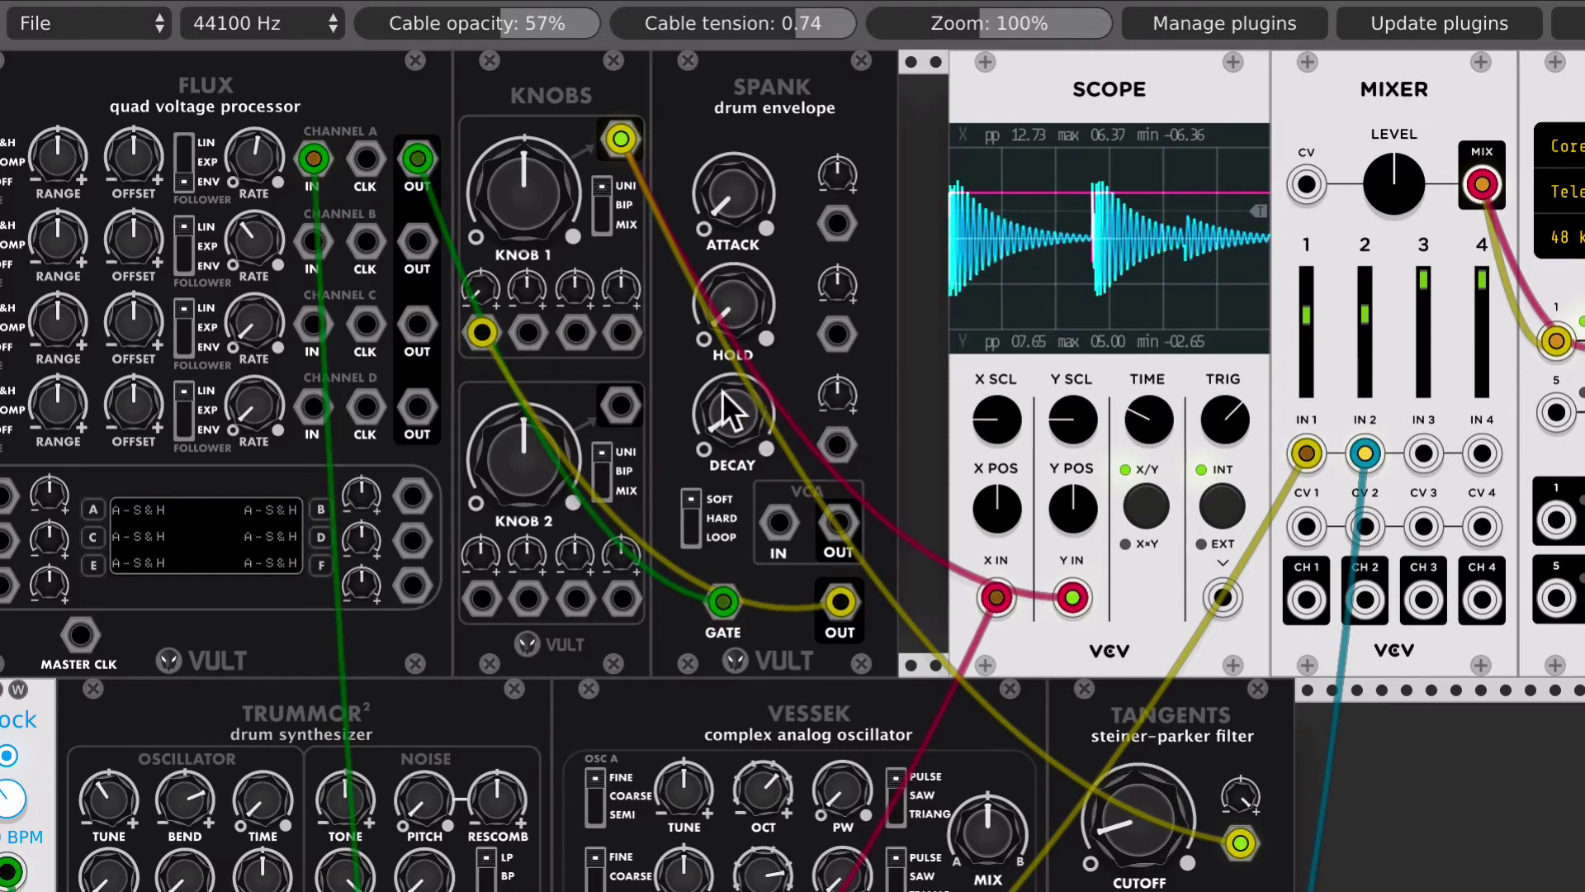
pyautogui.moveTo(726, 406)
pyautogui.mouseDown()
pyautogui.moveTo(726, 359)
pyautogui.moveTo(733, 399)
pyautogui.mouseUp()
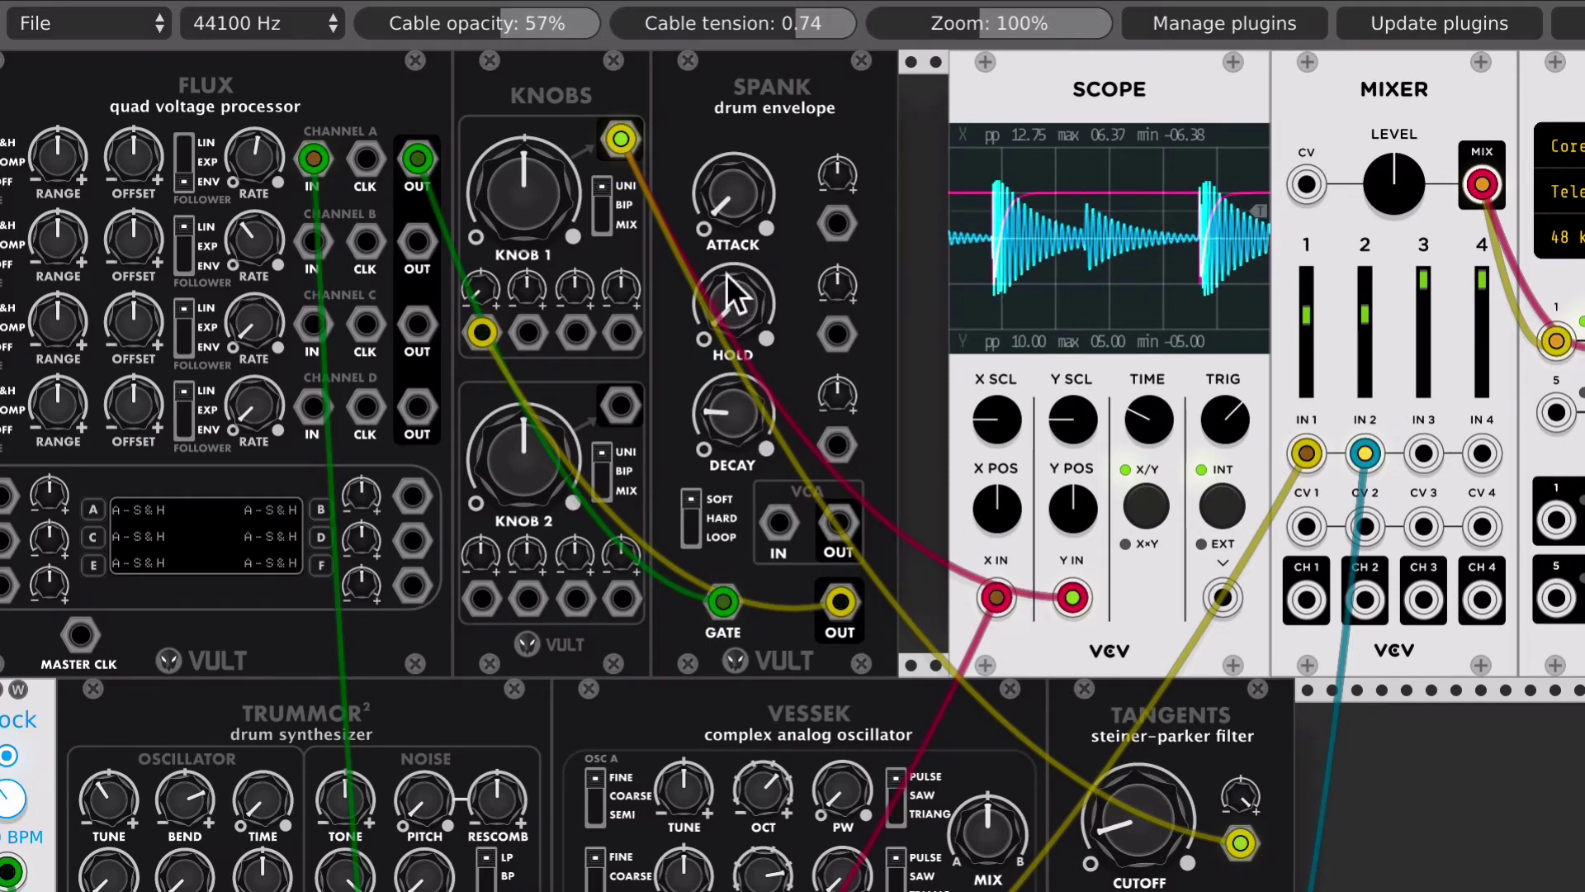
# Step: Raise Spank's ATTACK to just below the middle and its HOLD to about a quarter
pyautogui.moveTo(730, 203); pyautogui.dragTo(730, 25)
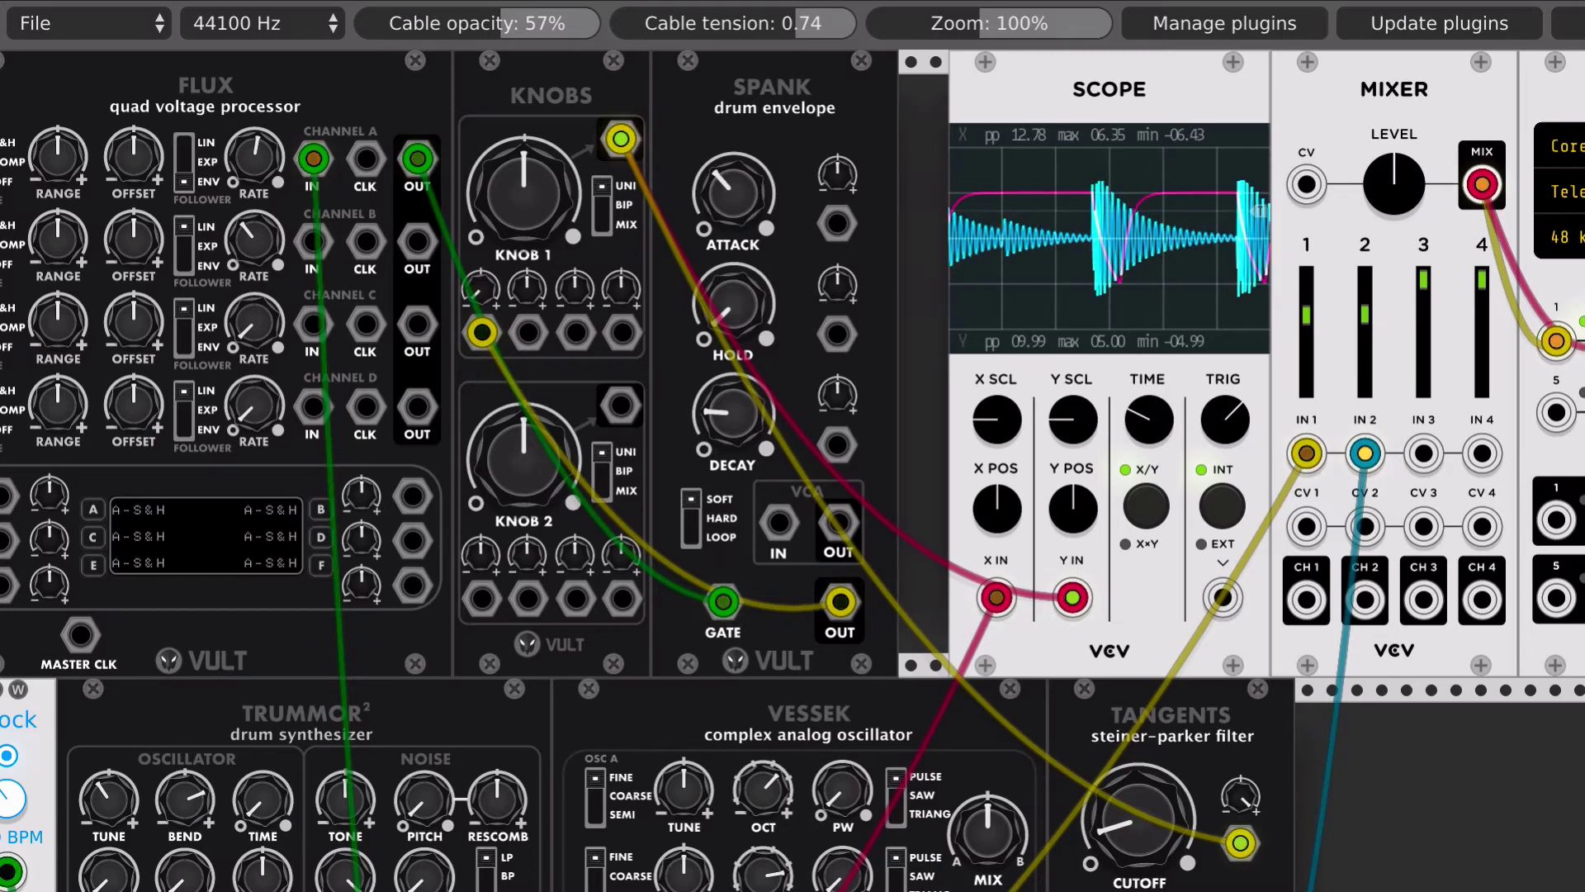
pyautogui.moveTo(730, 213); pyautogui.dragTo(731, 158)
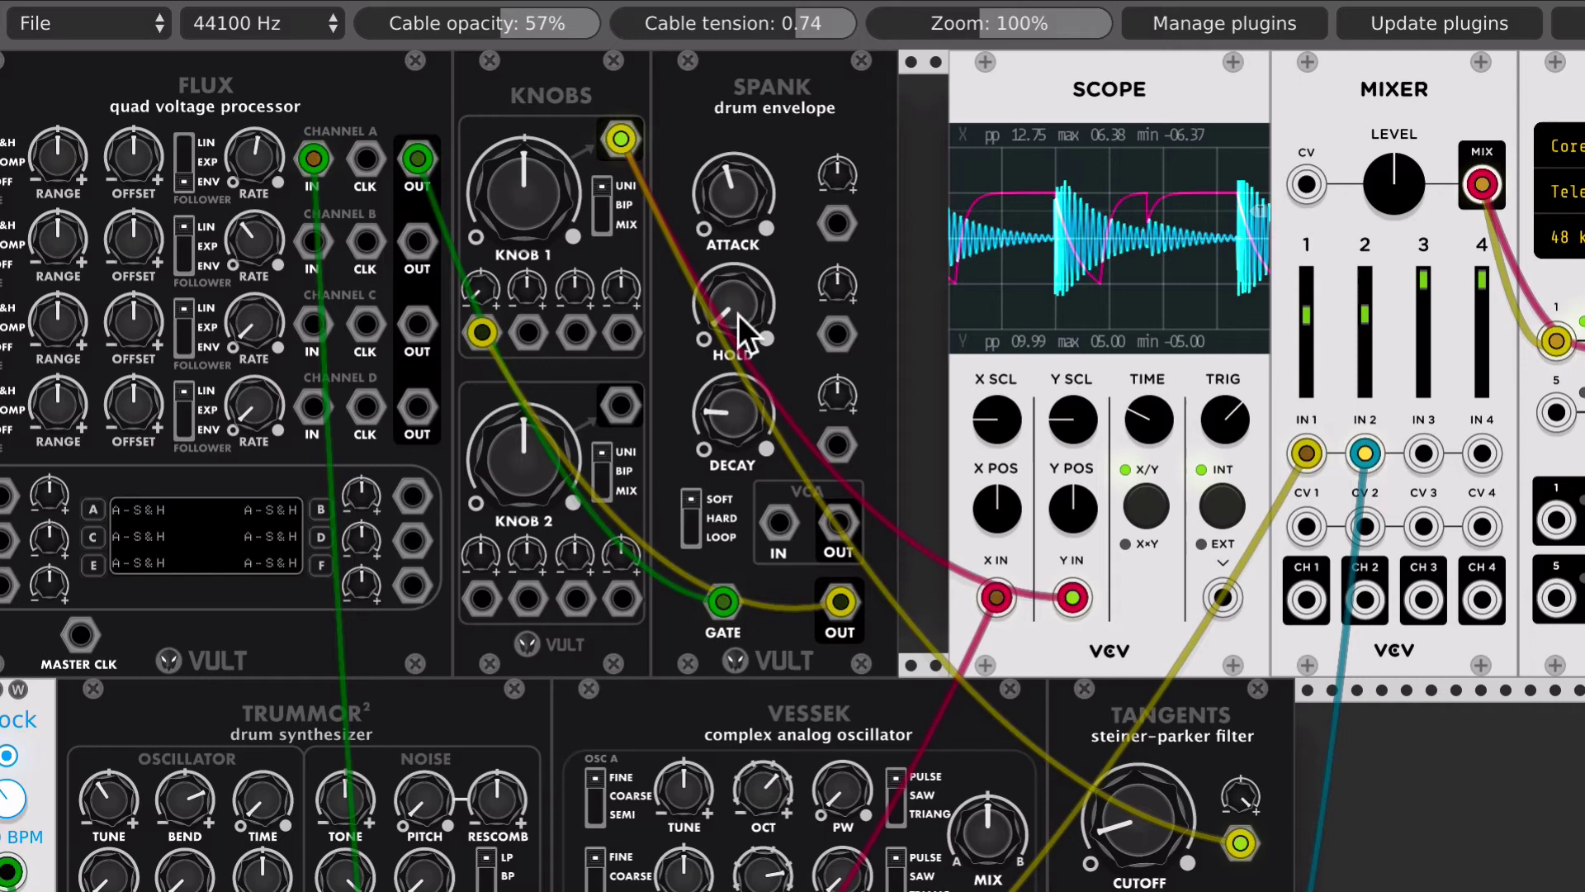
pyautogui.moveTo(743, 330); pyautogui.dragTo(743, 314)
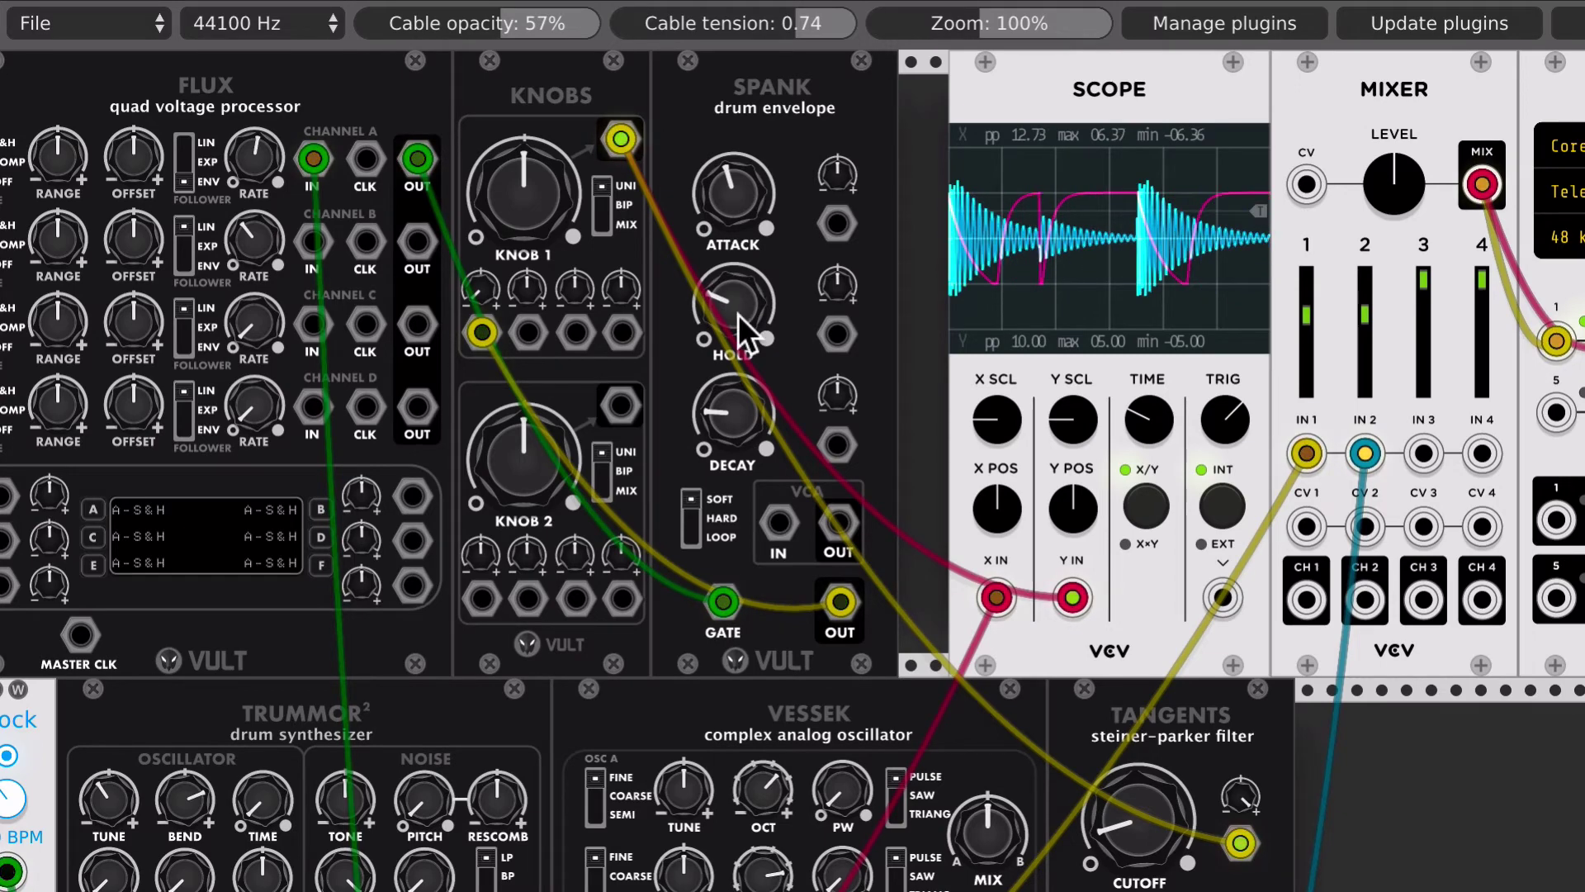
# Step: Raise Spank's DECAY to slightly above the middle and switch its envelope mode to HARD
pyautogui.scroll(-3, 738, 314)
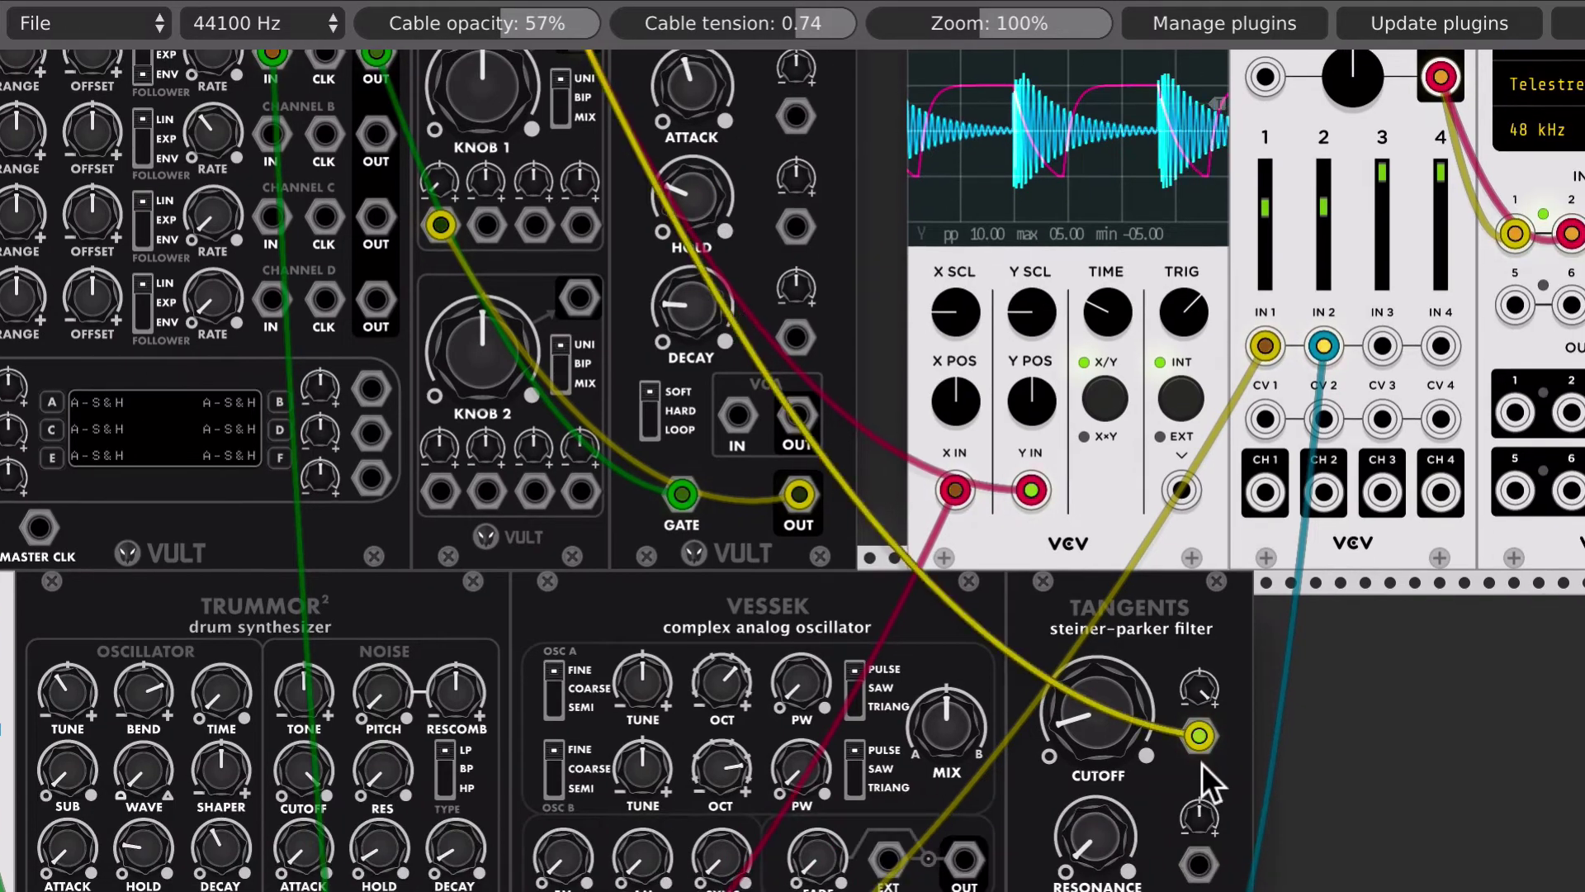
pyautogui.moveTo(1129, 741)
pyautogui.mouseDown()
pyautogui.moveTo(1130, 702)
pyautogui.moveTo(1133, 747)
pyautogui.mouseUp()
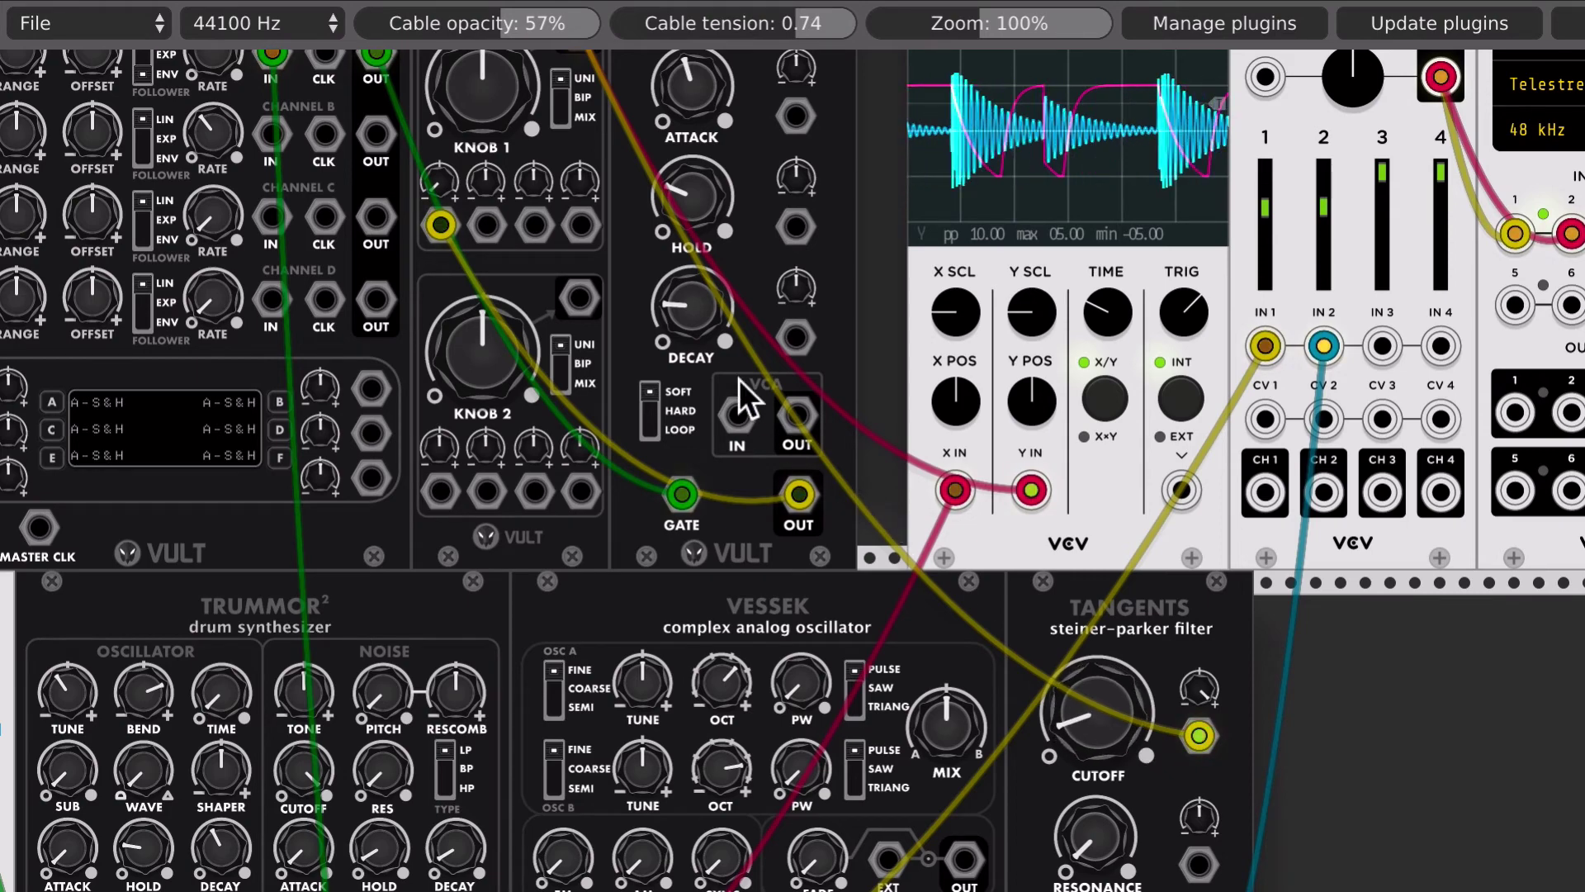
pyautogui.moveTo(696, 325); pyautogui.dragTo(691, 277)
pyautogui.click(649, 422)
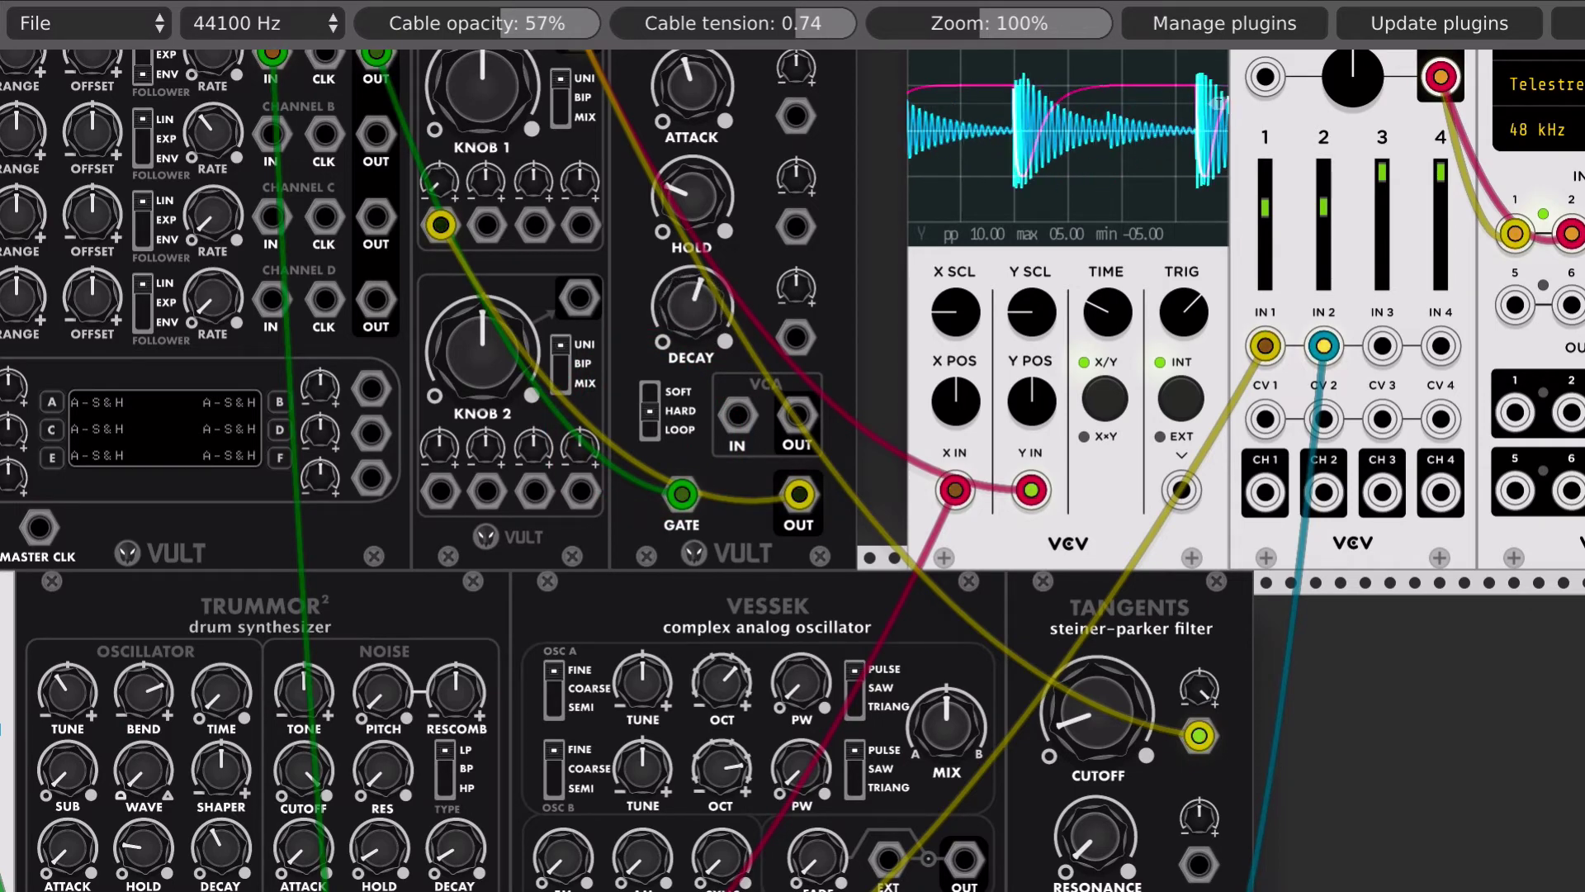
# Step: Switch Spank's envelope mode to LOOP and set its HOLD to slightly below the middle
pyautogui.scroll(3, 698, 180)
pyautogui.hscroll(2, 698, 180)
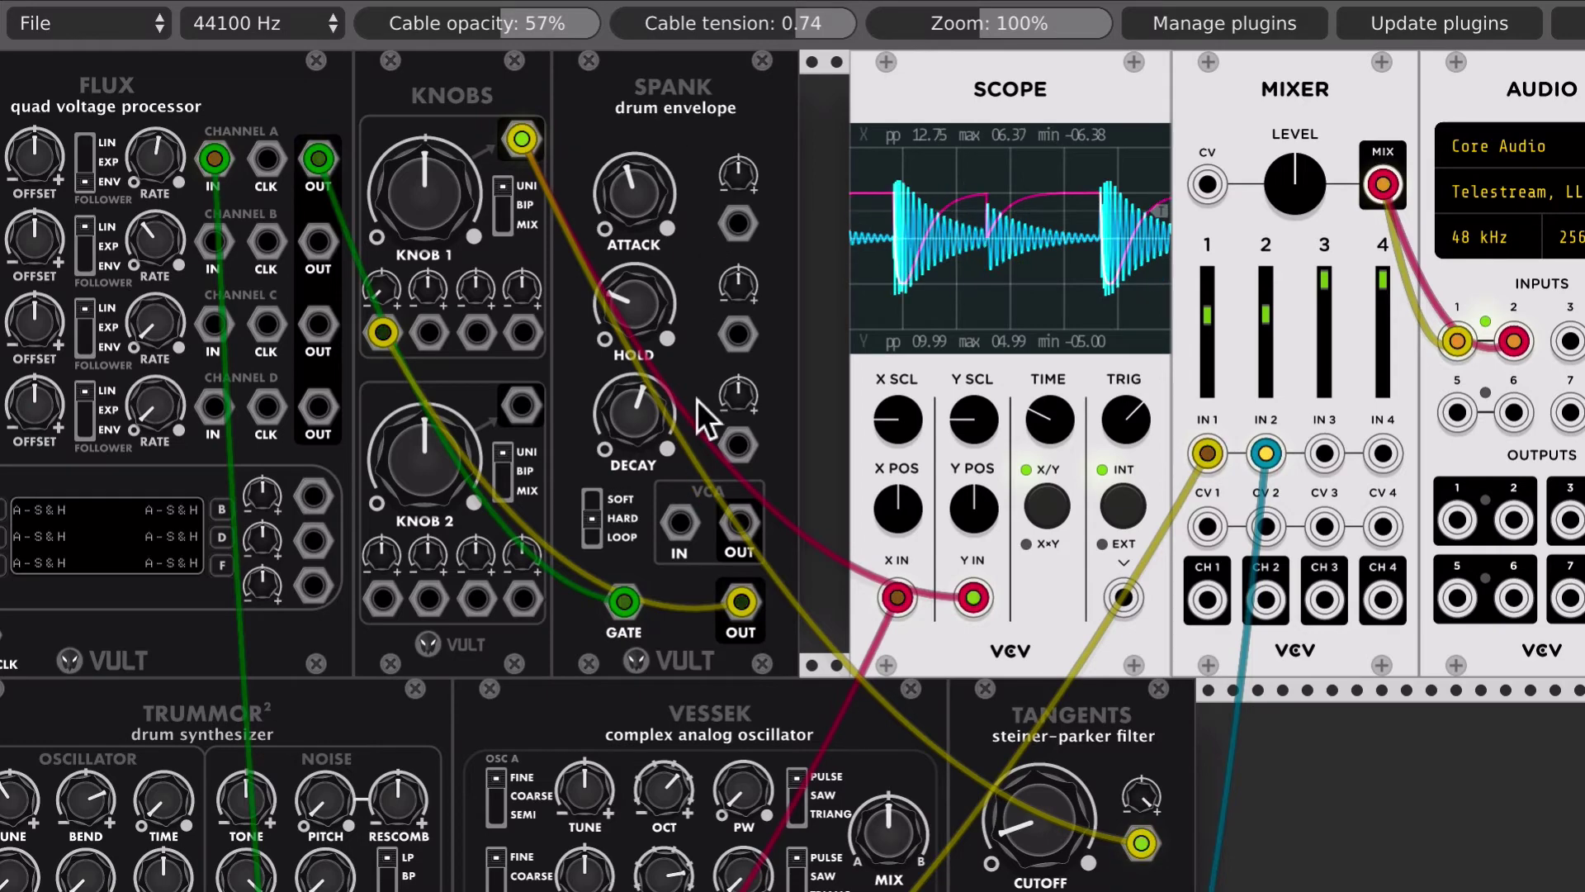
pyautogui.click(589, 540)
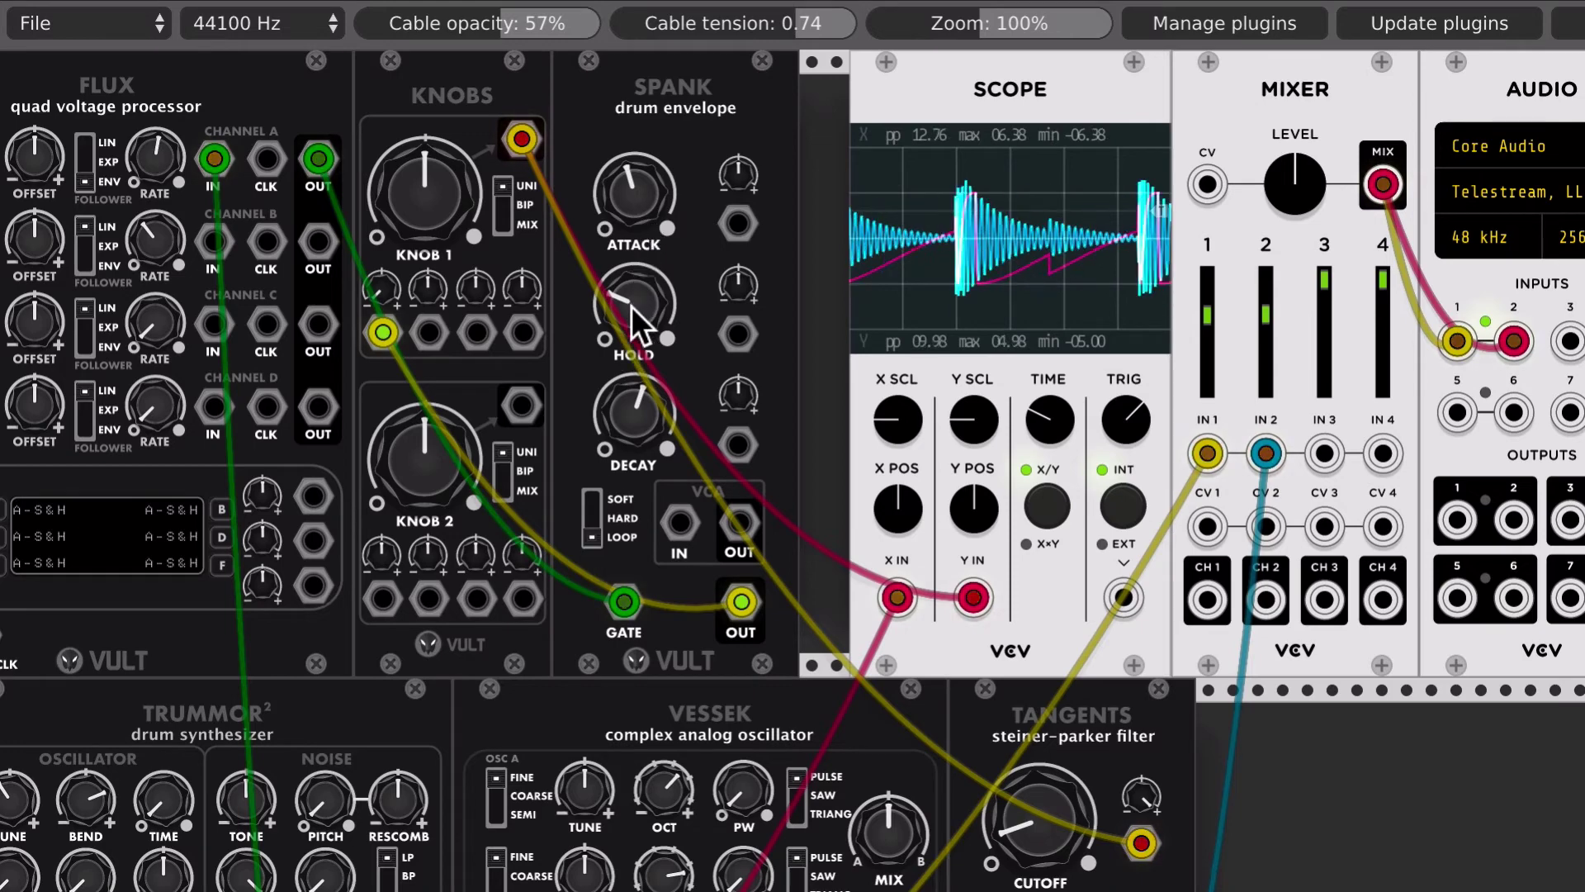
pyautogui.moveTo(634, 280); pyautogui.dragTo(637, 109)
pyautogui.moveTo(634, 169); pyautogui.dragTo(634, 194)
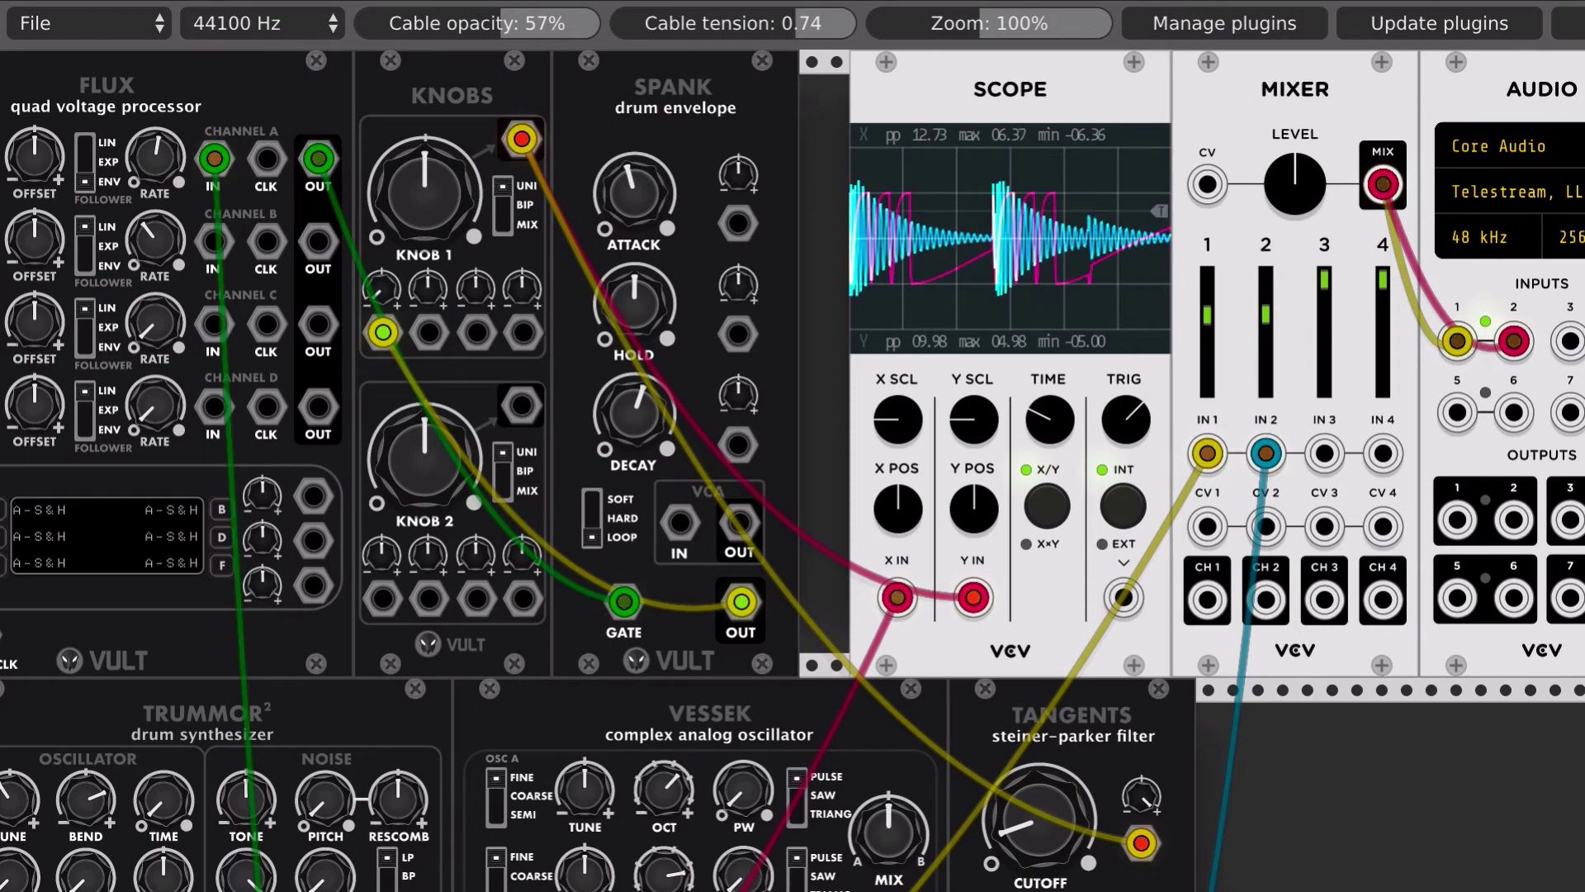
pyautogui.moveTo(634, 304)
pyautogui.mouseDown()
pyautogui.moveTo(634, 285)
pyautogui.moveTo(637, 303)
pyautogui.mouseUp()
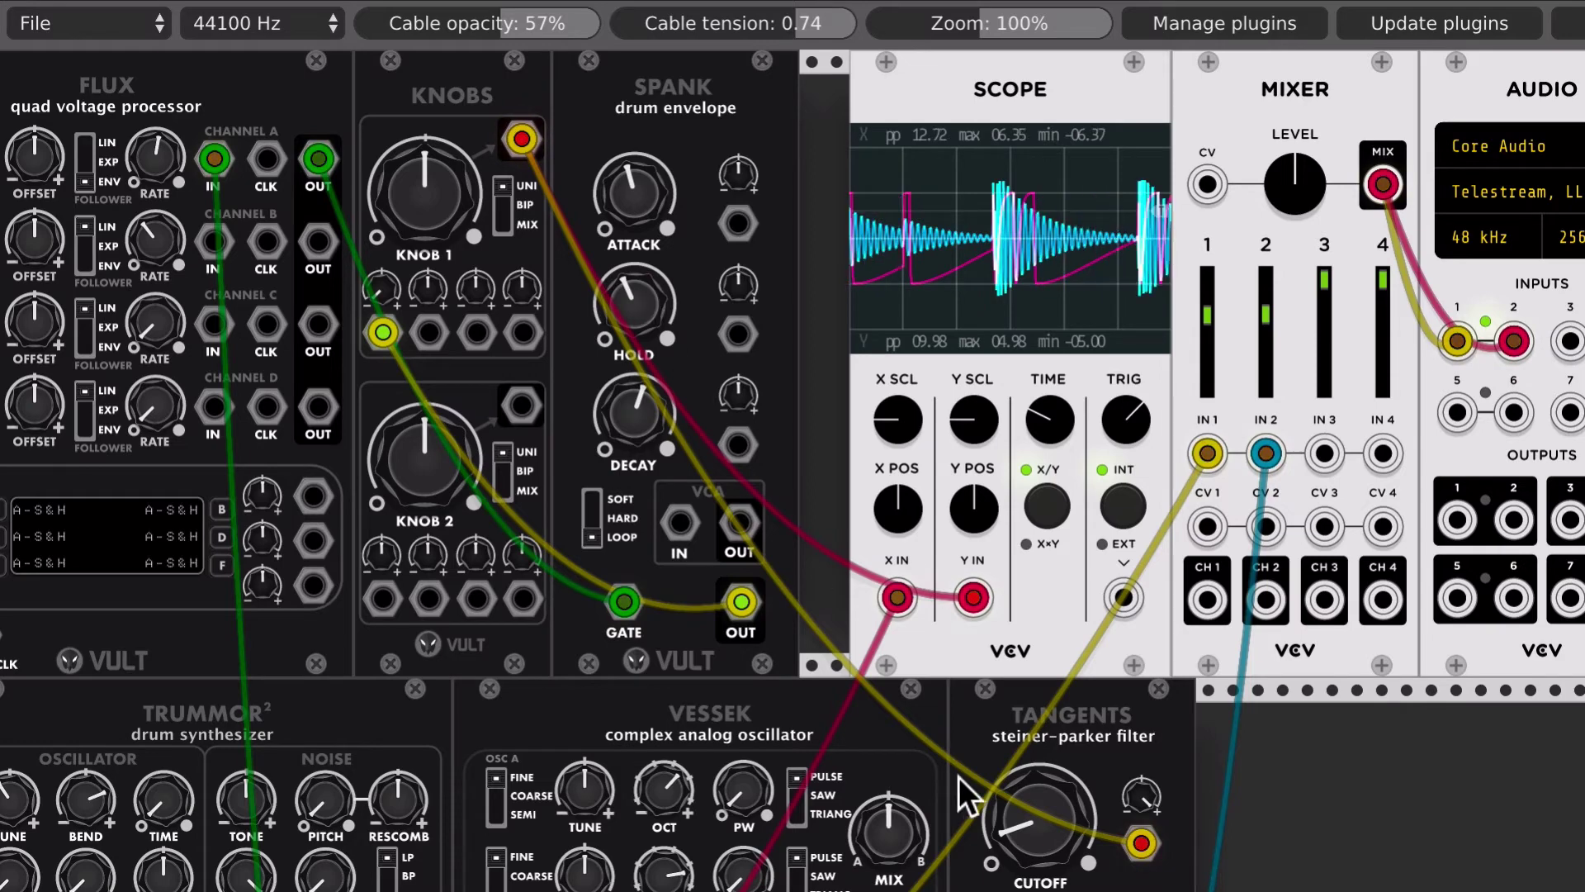
# Step: Raise Tangents' CUTOFF to about a fifth, and lower Spank's ATTACK to about a third and DECAY to slightly below the middle
pyautogui.moveTo(1034, 852); pyautogui.dragTo(1034, 852)
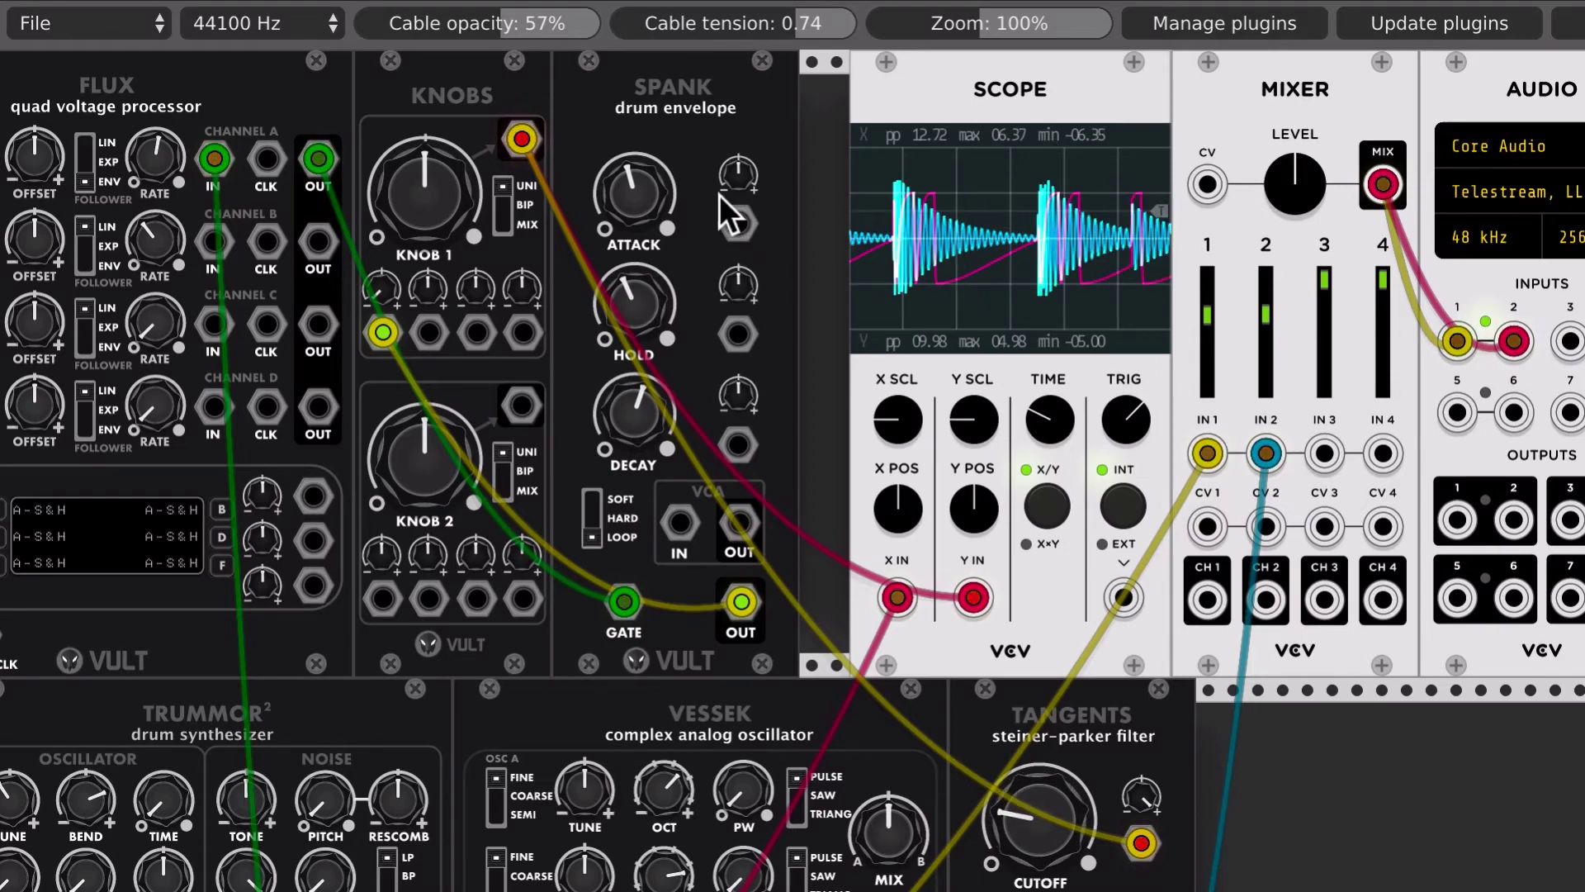
pyautogui.moveTo(634, 196); pyautogui.dragTo(634, 208)
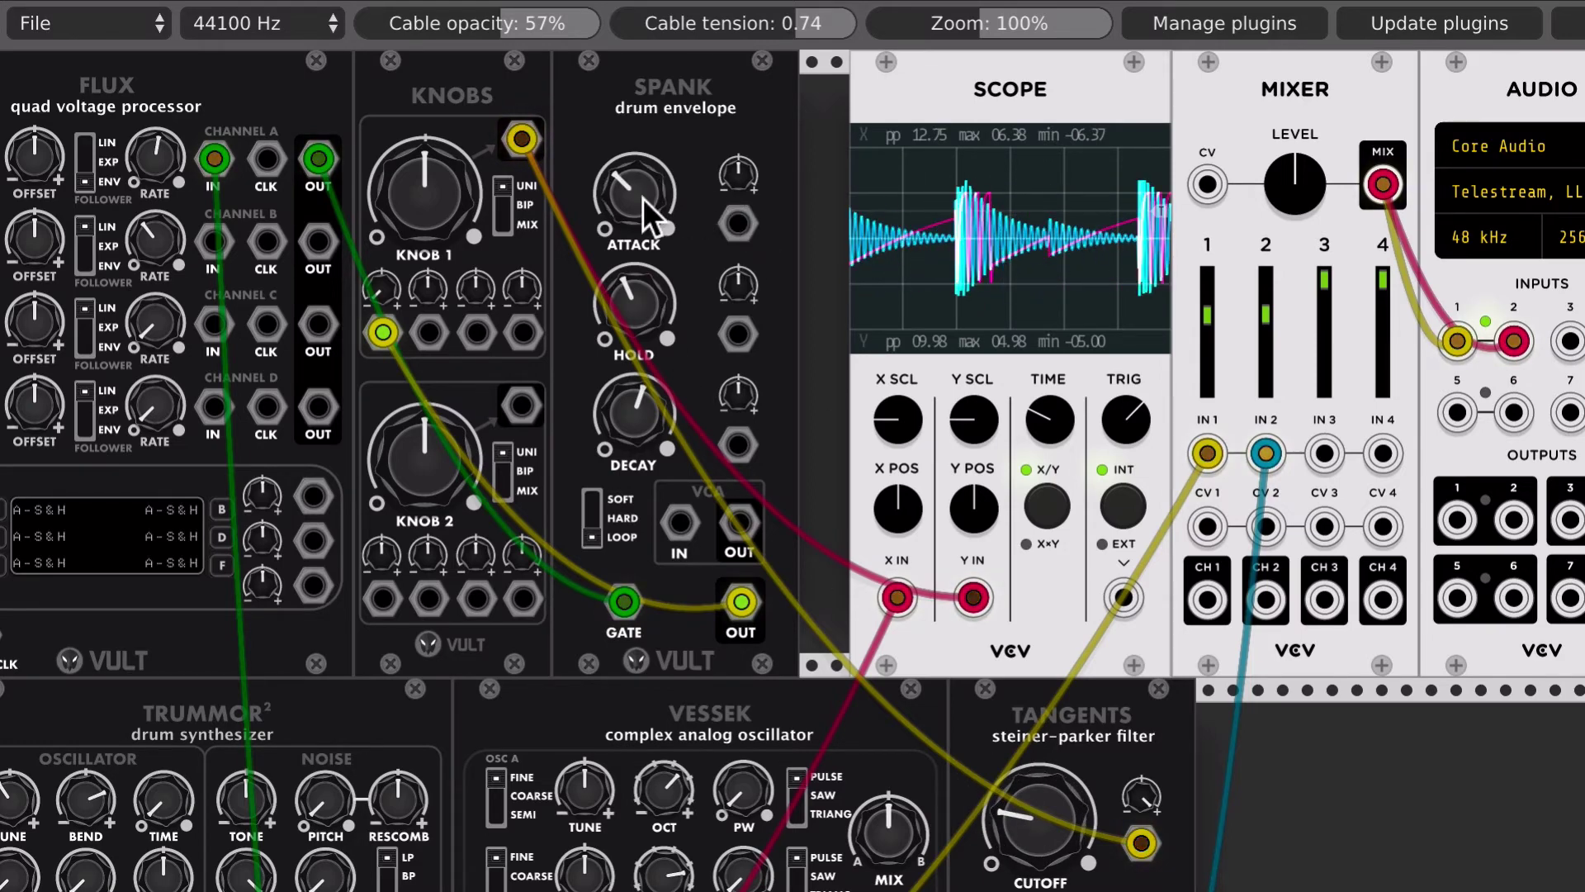
pyautogui.moveTo(634, 413); pyautogui.dragTo(634, 431)
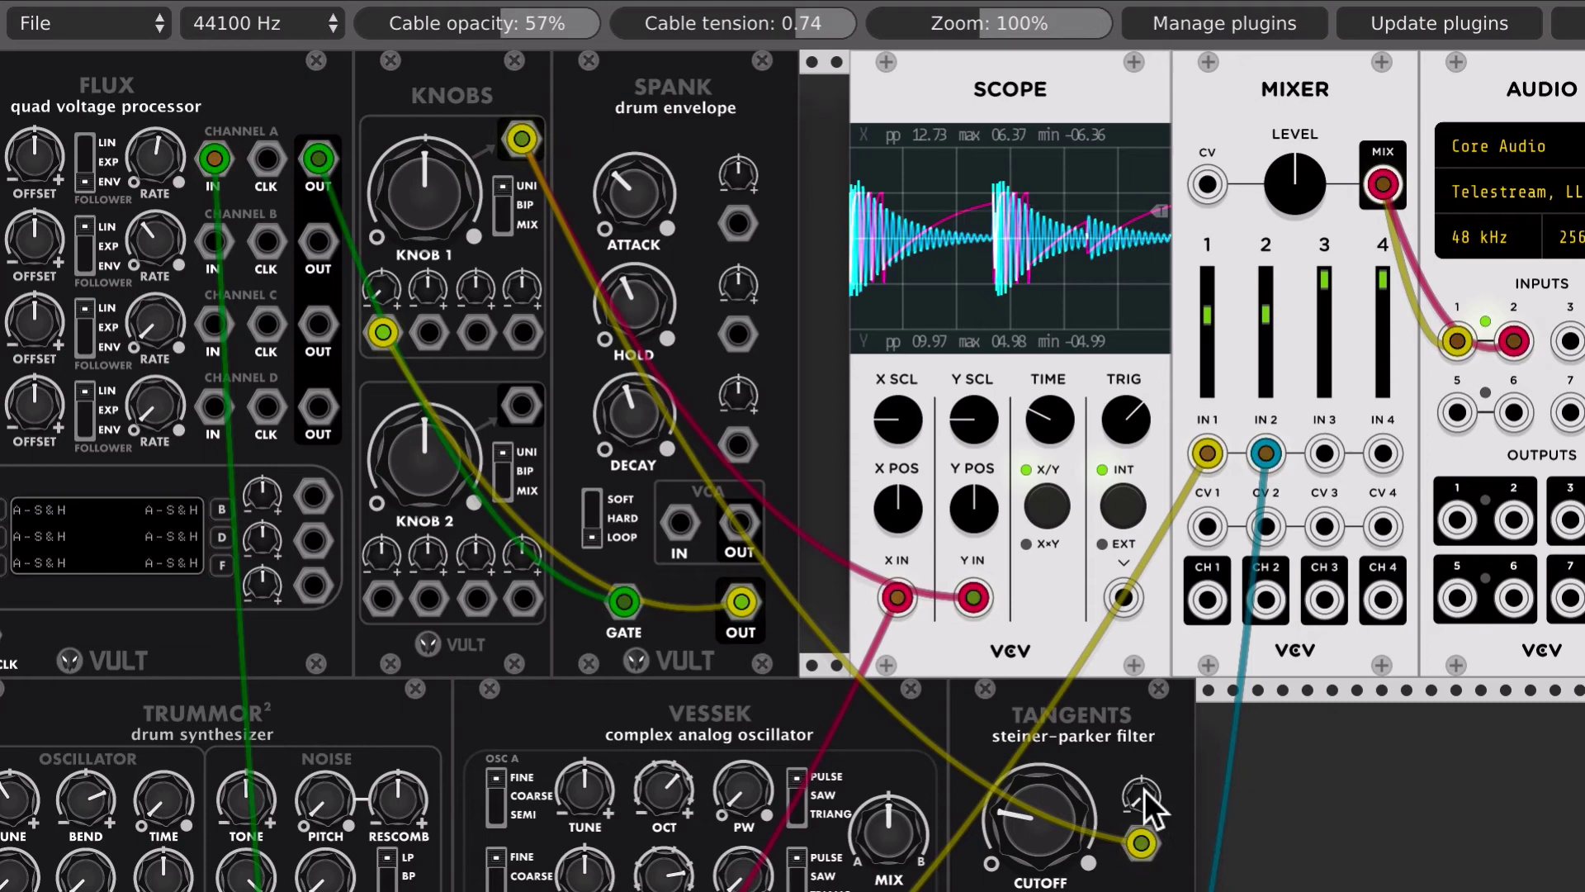
# Step: Turn Tangents' CUTOFF modulation fully negative with CUTOFF slightly below the middle, and bring Spank's ATTACK and HOLD close to the middle
pyautogui.moveTo(1041, 825); pyautogui.dragTo(1042, 784)
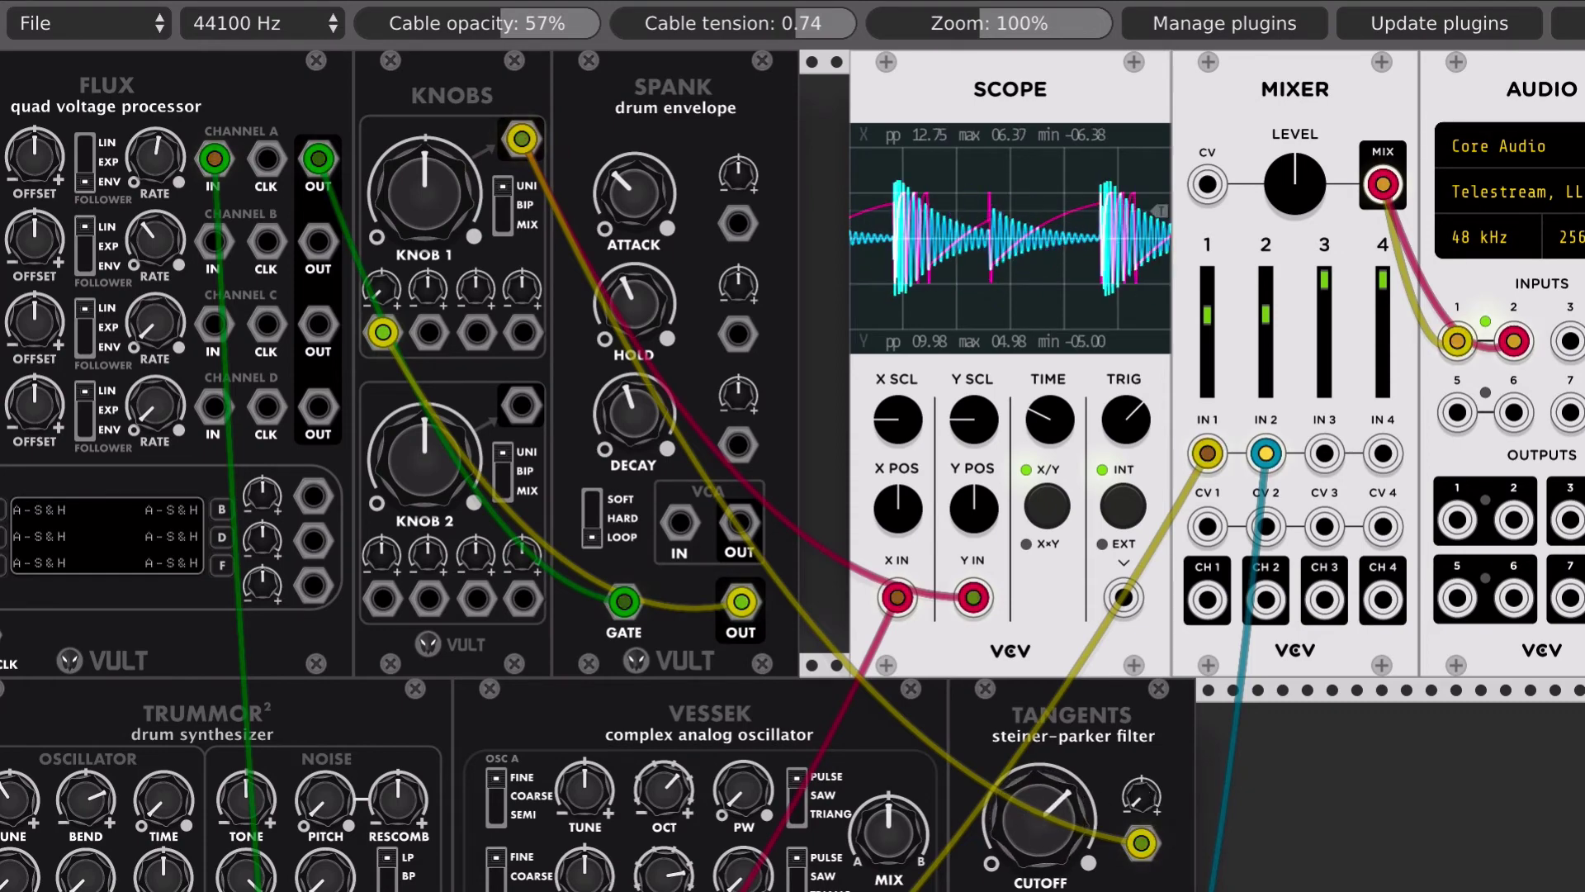
pyautogui.moveTo(619, 169); pyautogui.dragTo(619, 124)
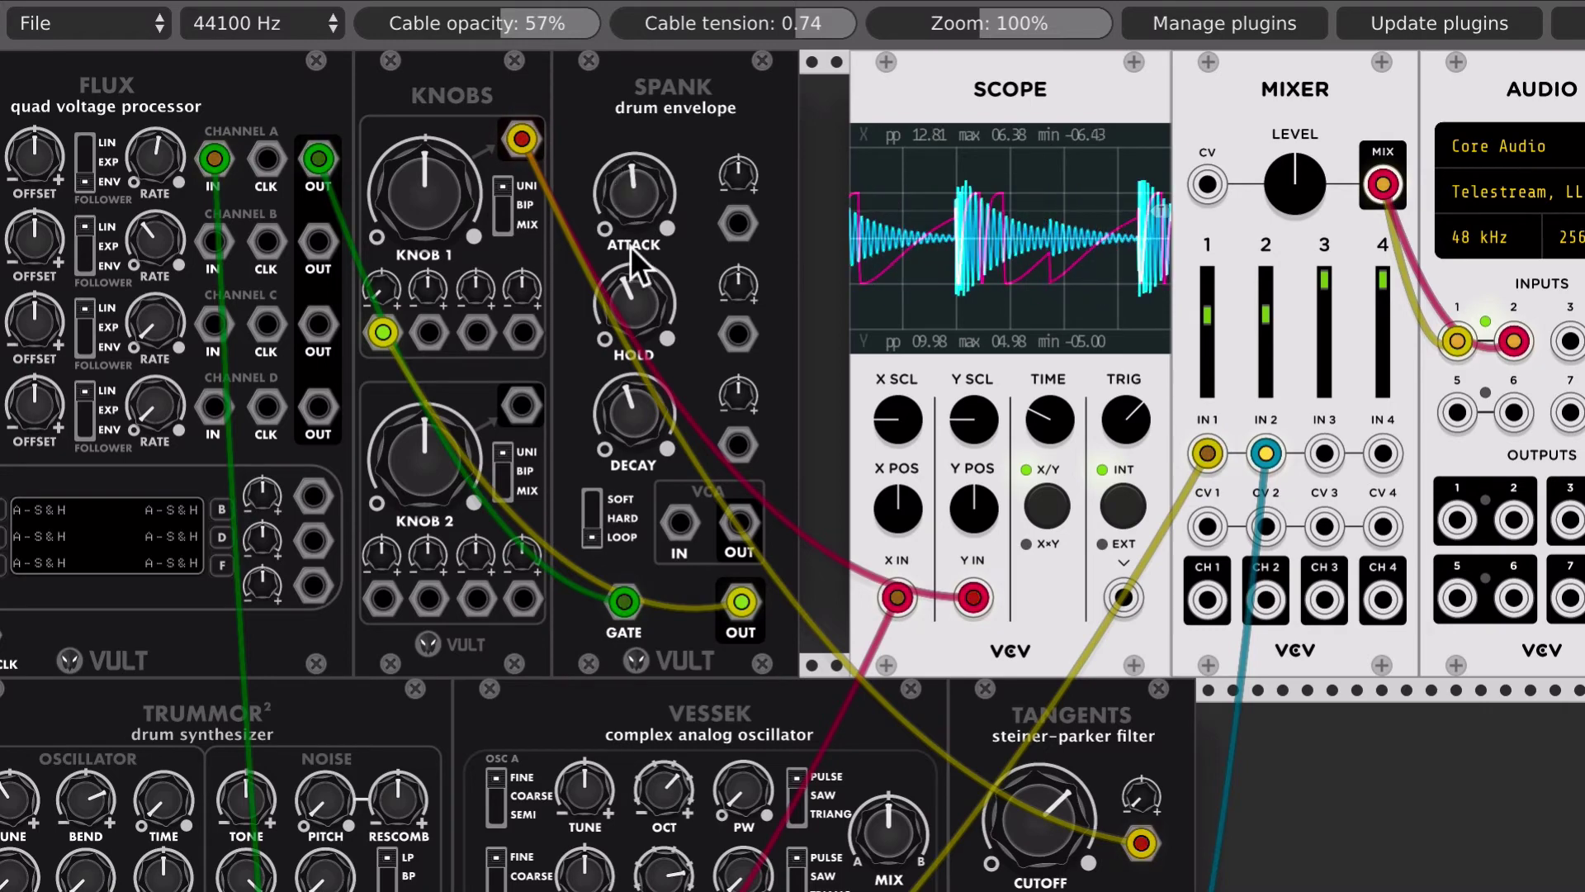
pyautogui.moveTo(652, 322); pyautogui.dragTo(652, 289)
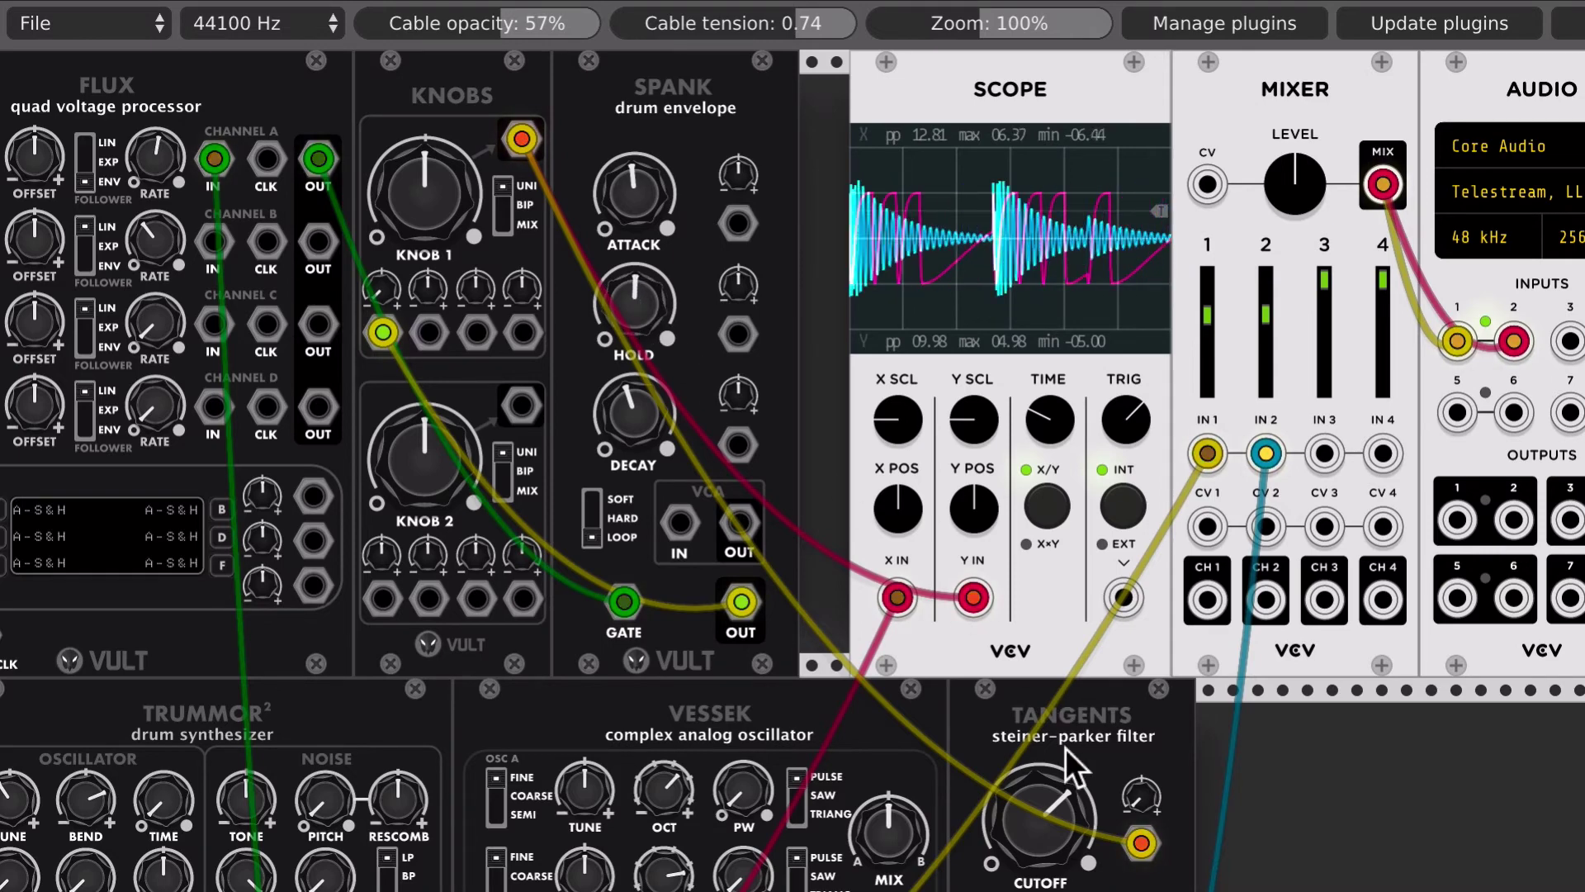
pyautogui.moveTo(1042, 789); pyautogui.dragTo(1042, 834)
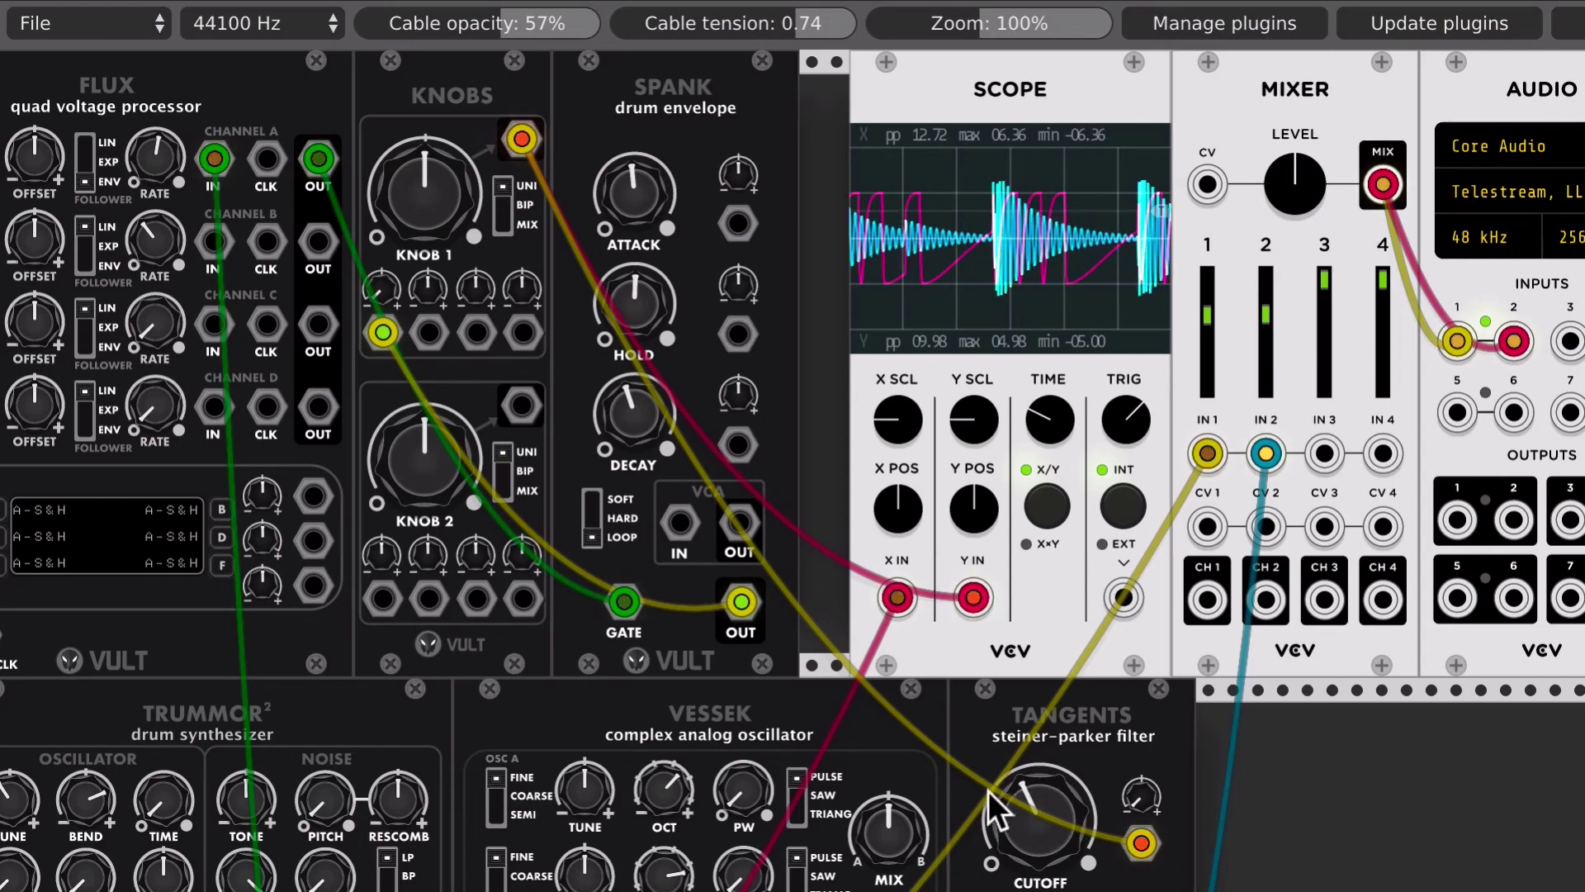
pyautogui.hscroll(-3, 775, 607)
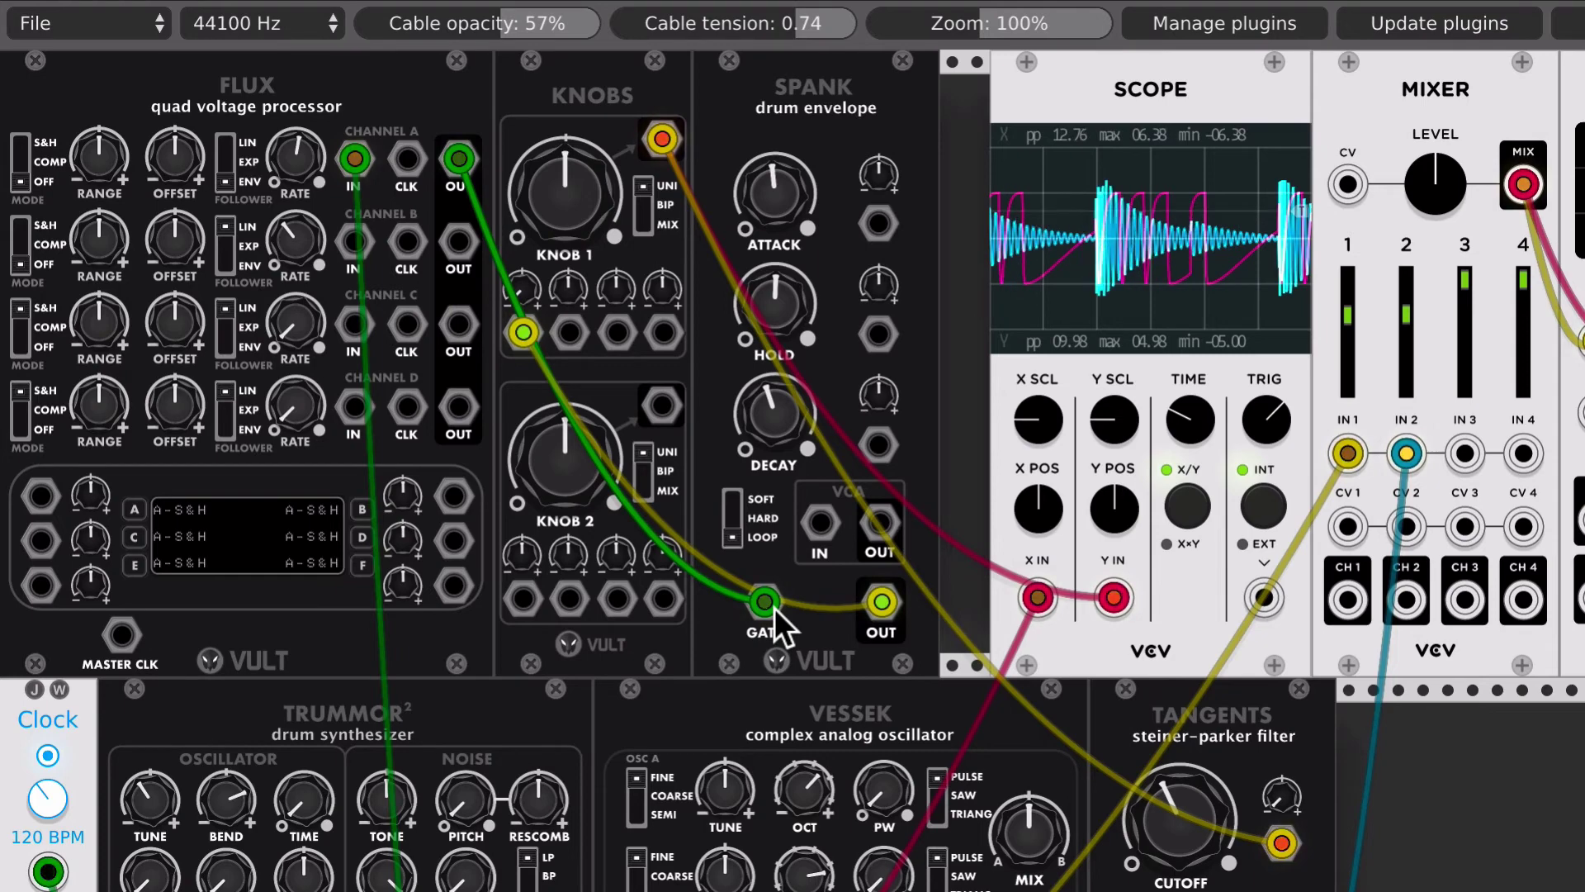
pyautogui.scroll(-5, 774, 608)
pyautogui.scroll(5, 774, 608)
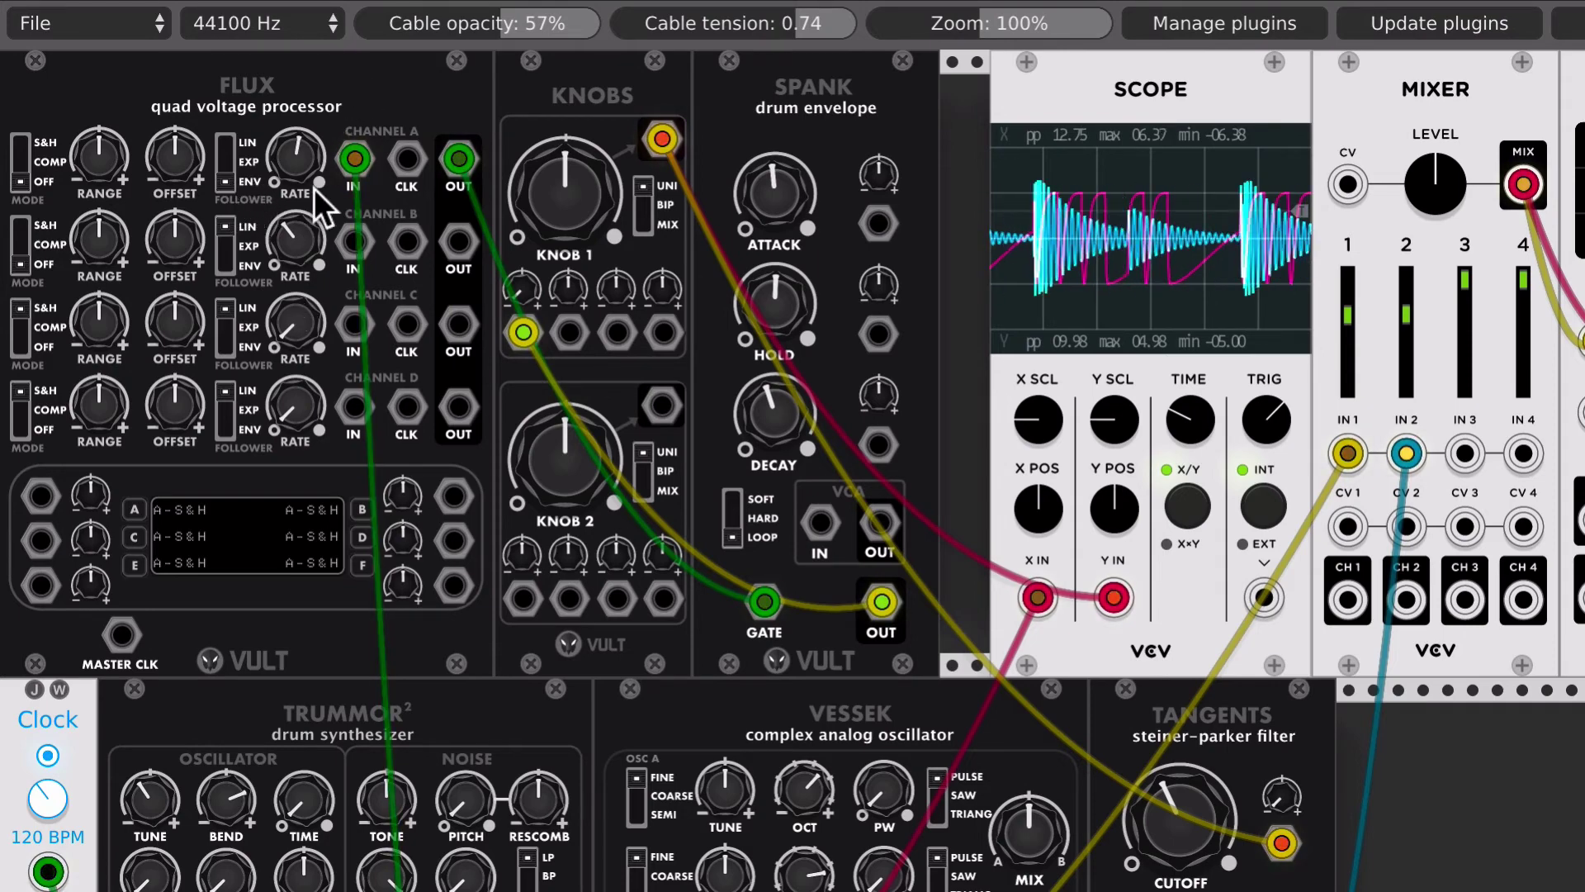
pyautogui.hscroll(1, 855, 129)
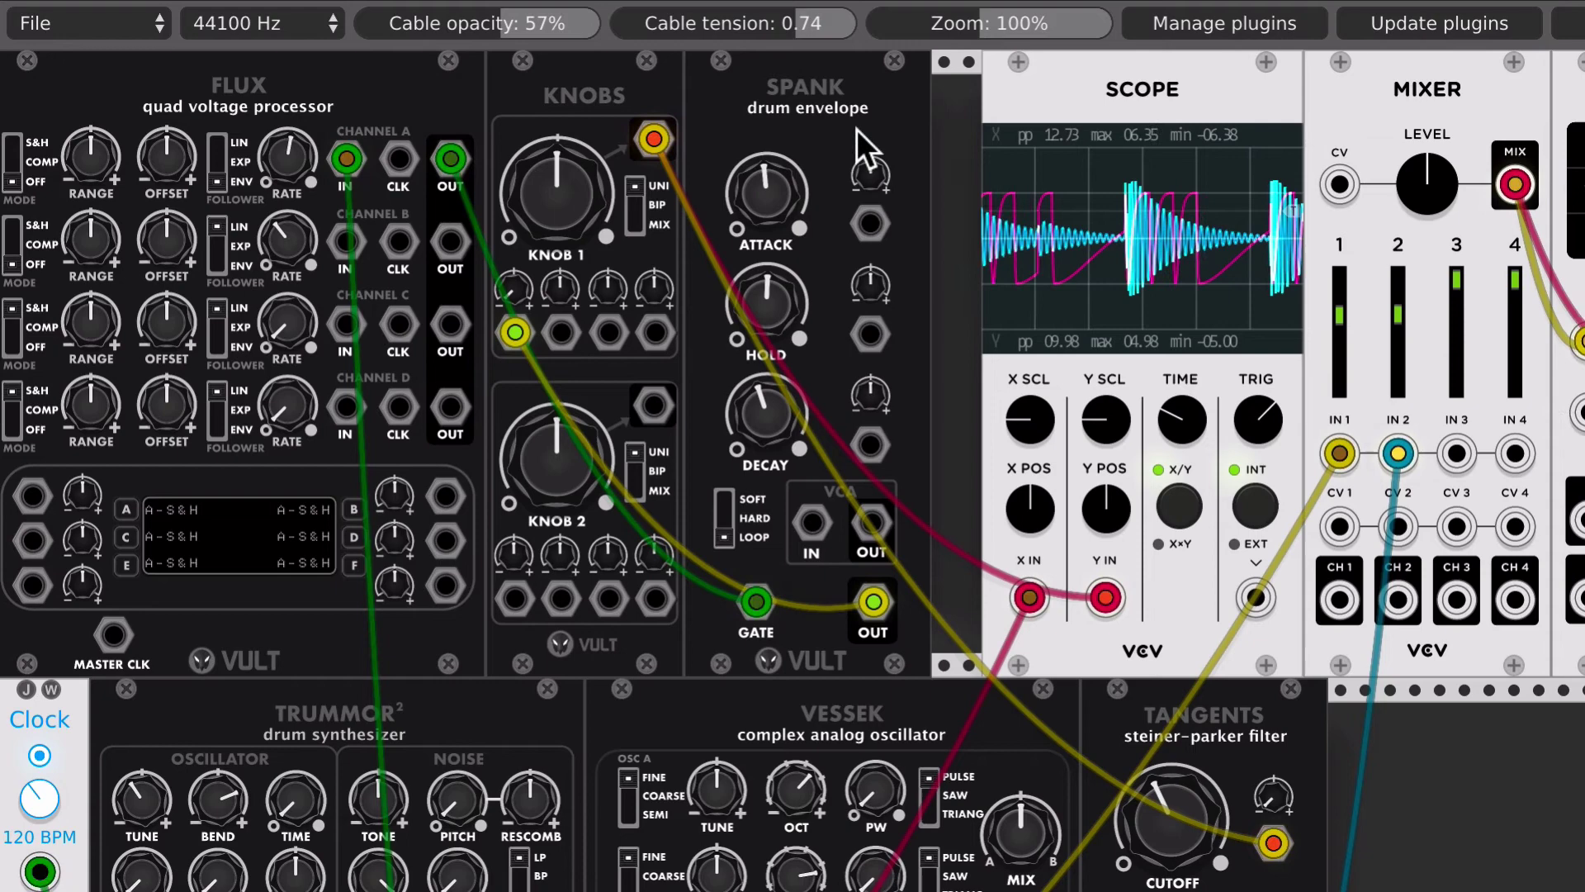
# Step: Find the Fundamental Delay module by its Delay tag, add it to the rack and place it directly beside Tangents
pyautogui.hscroll(10, 856, 129)
pyautogui.scroll(-5, 855, 129)
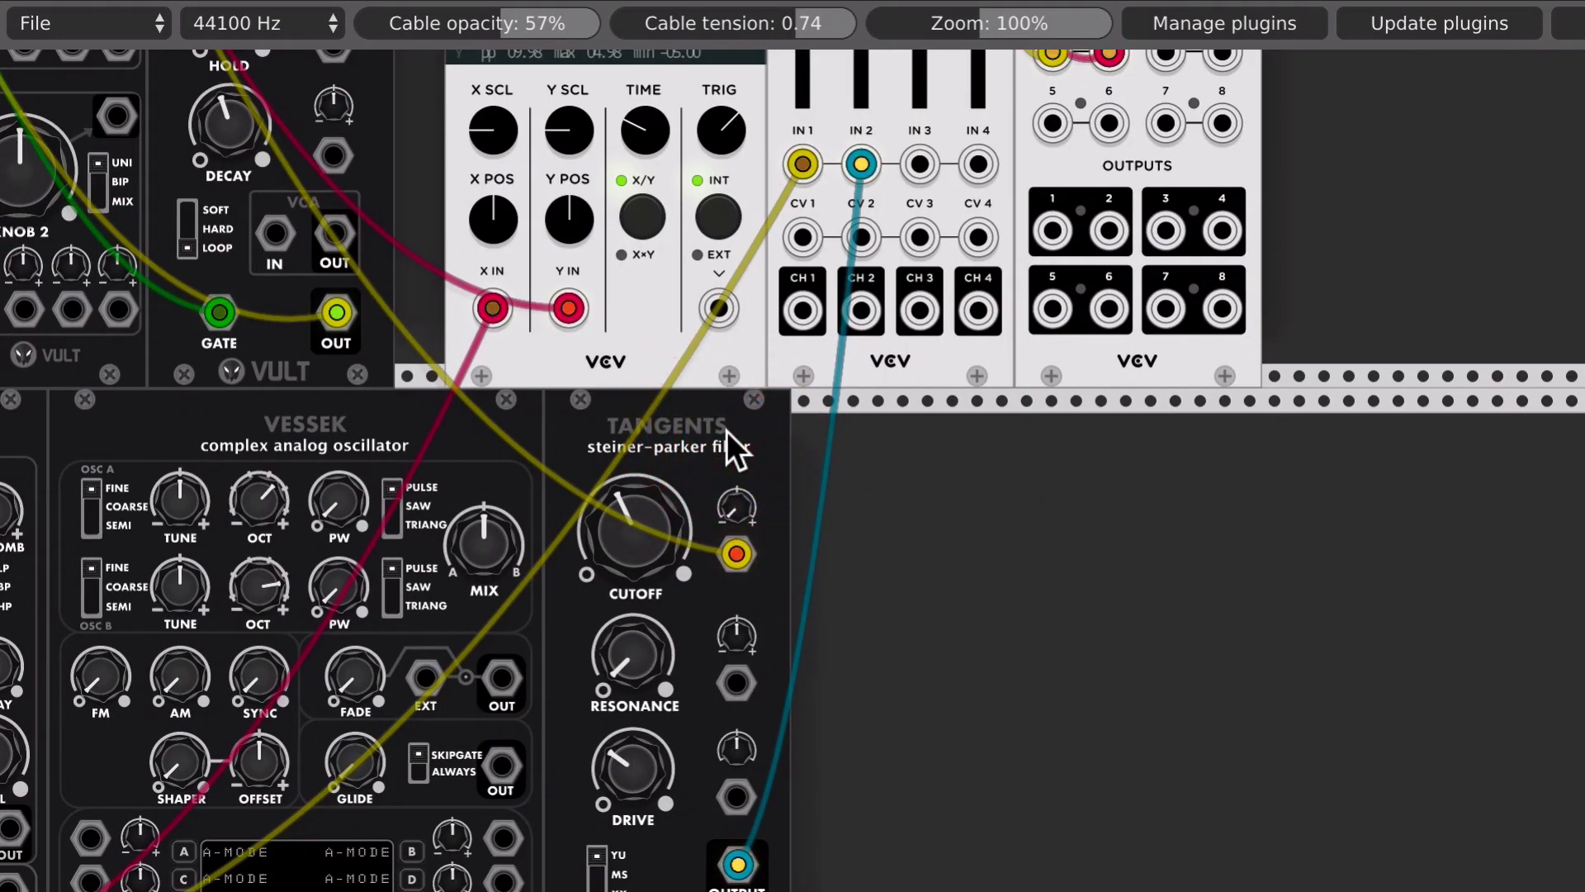
pyautogui.rightClick(909, 498)
pyautogui.write('delay')
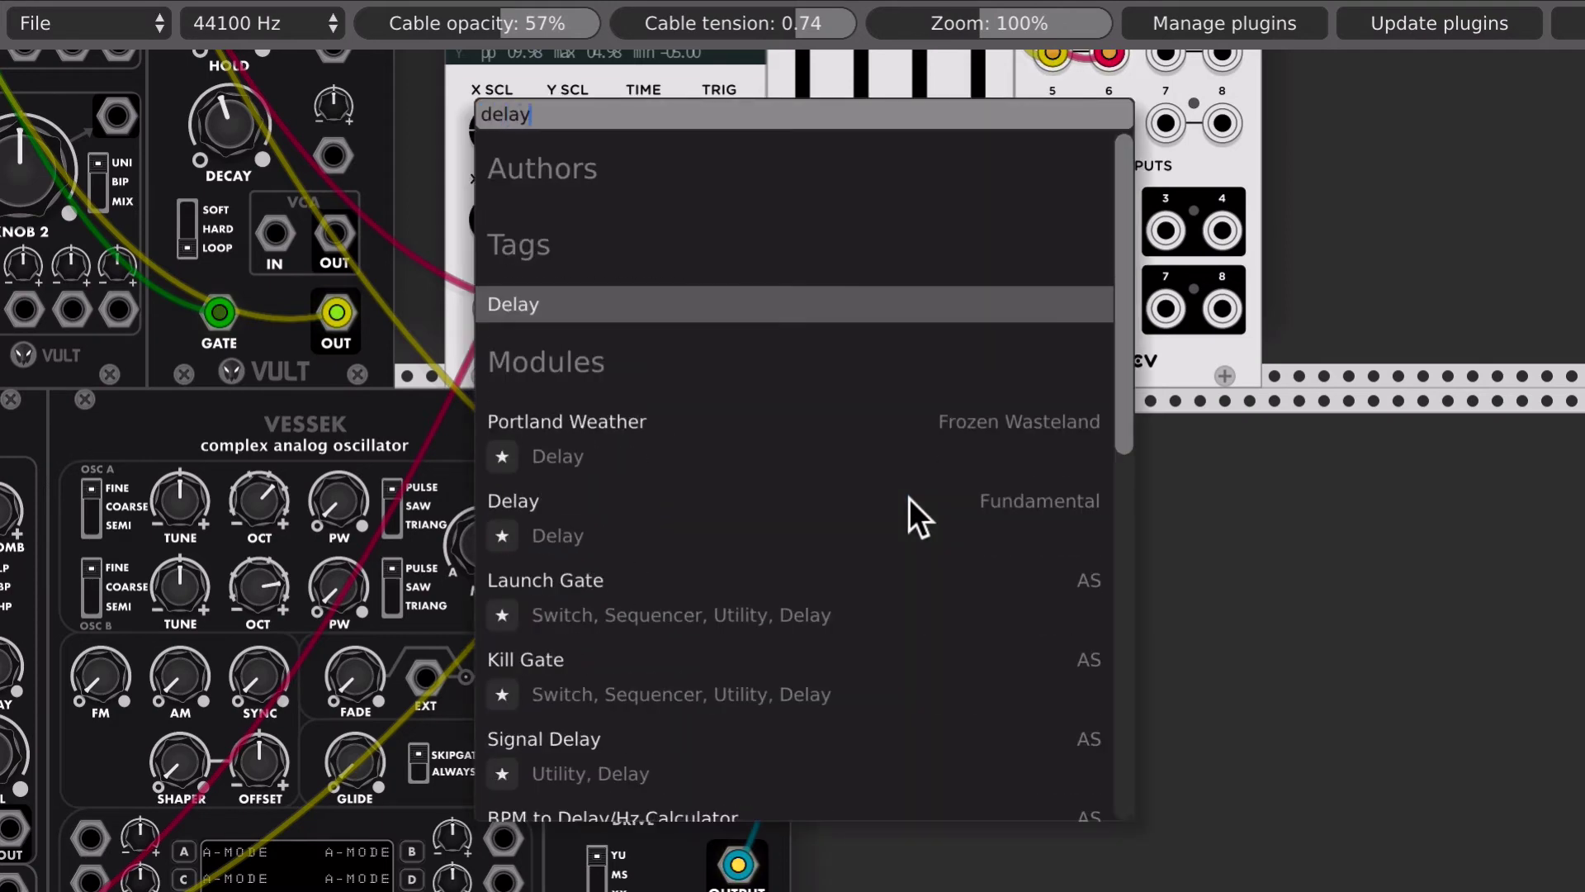
pyautogui.press('Return')
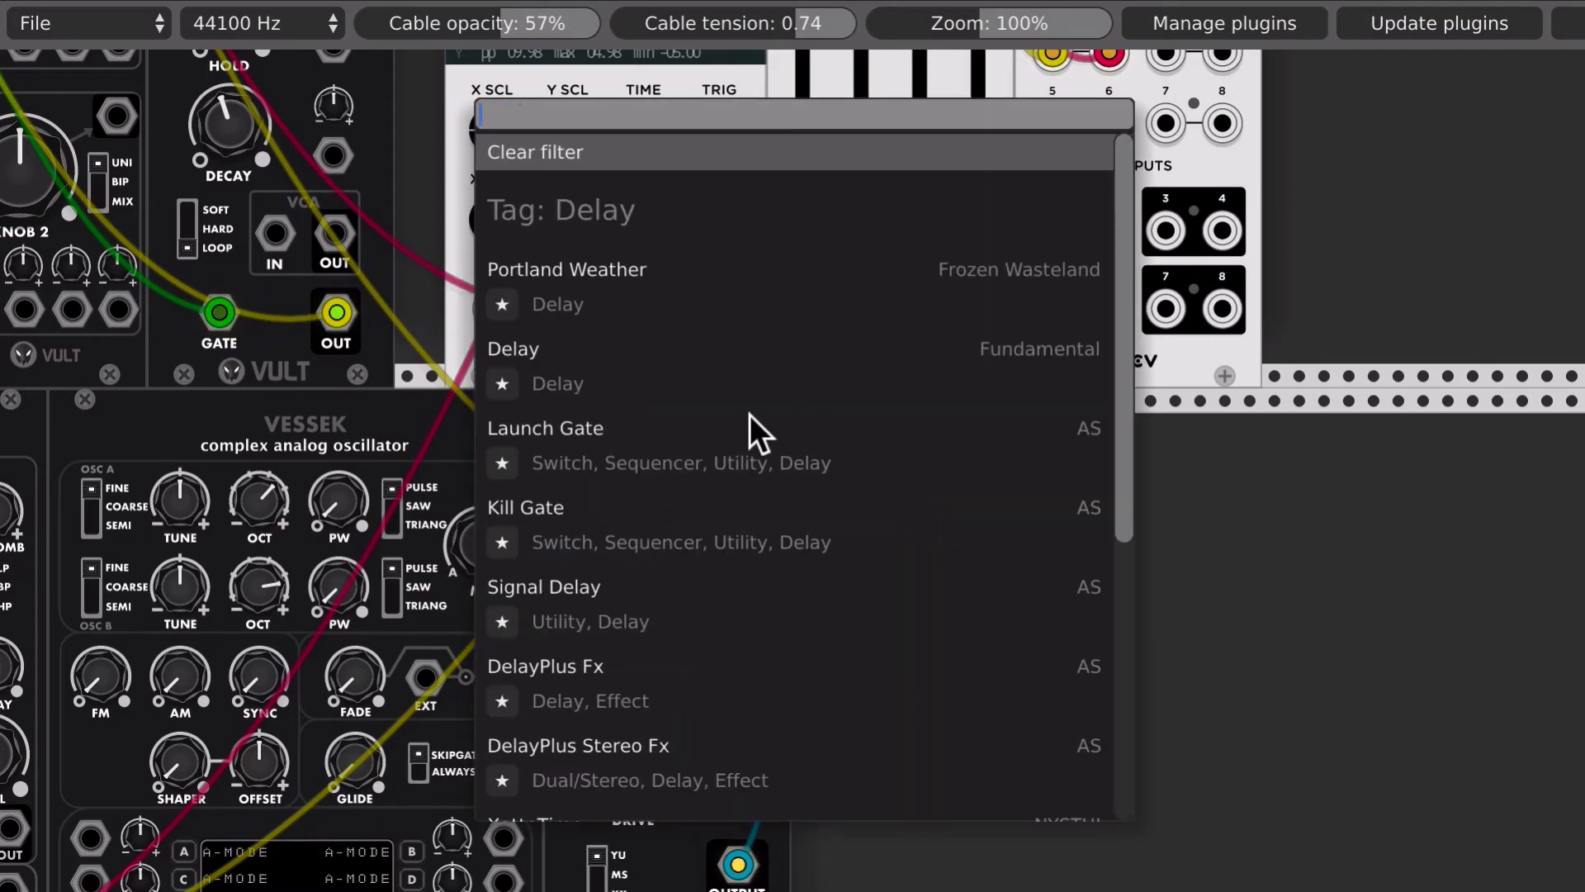
pyautogui.click(674, 378)
pyautogui.scroll(-2, 874, 459)
pyautogui.hscroll(3, 874, 459)
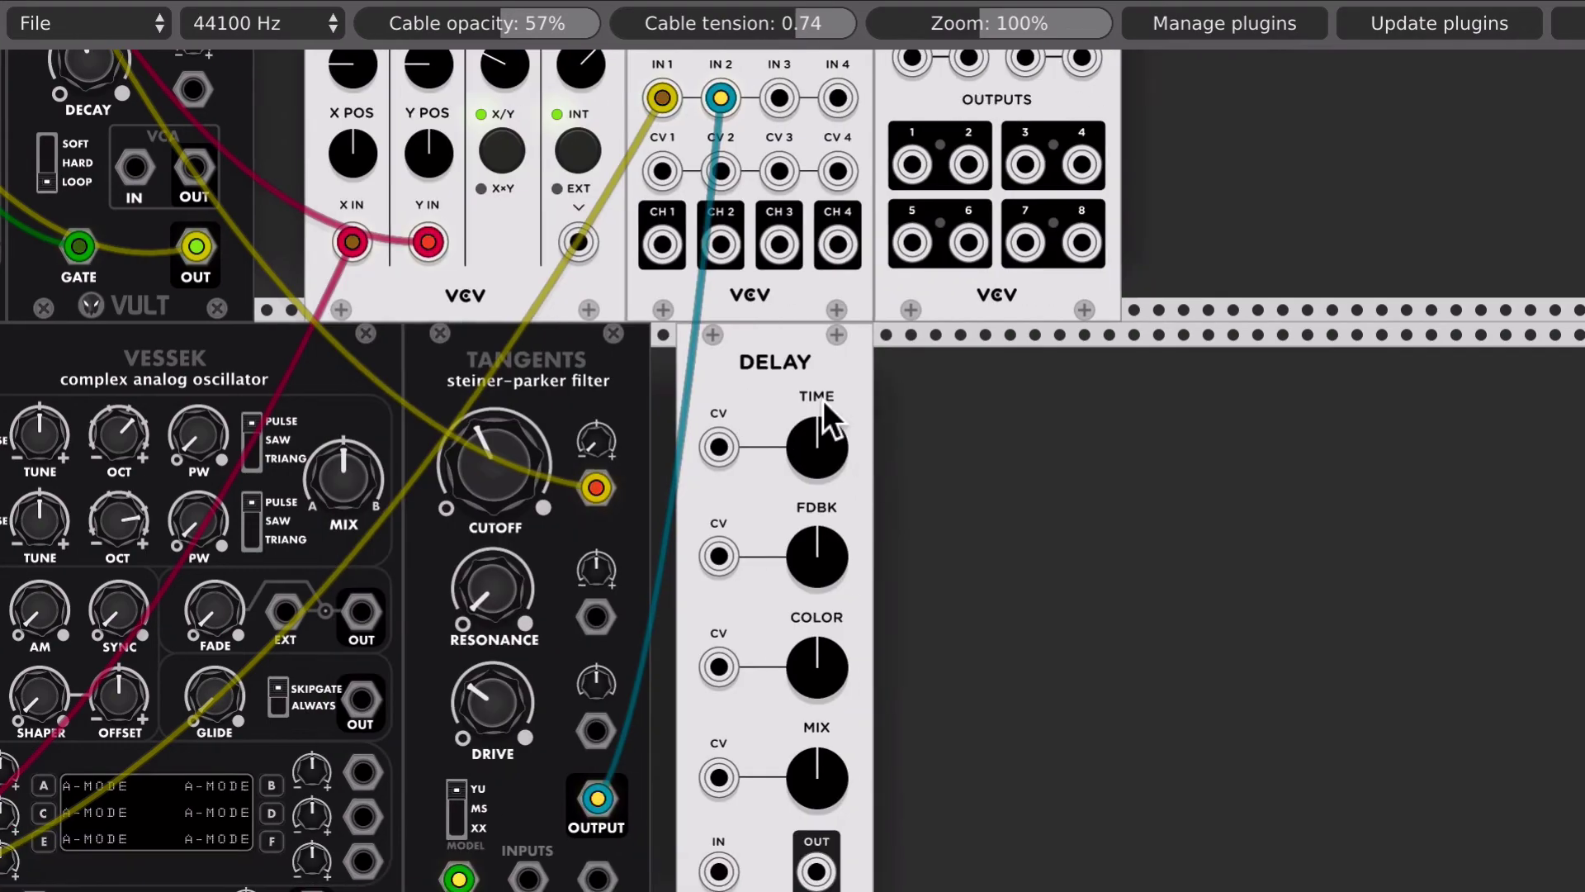
pyautogui.moveTo(822, 399); pyautogui.dragTo(763, 381)
pyautogui.scroll(-5, 762, 382)
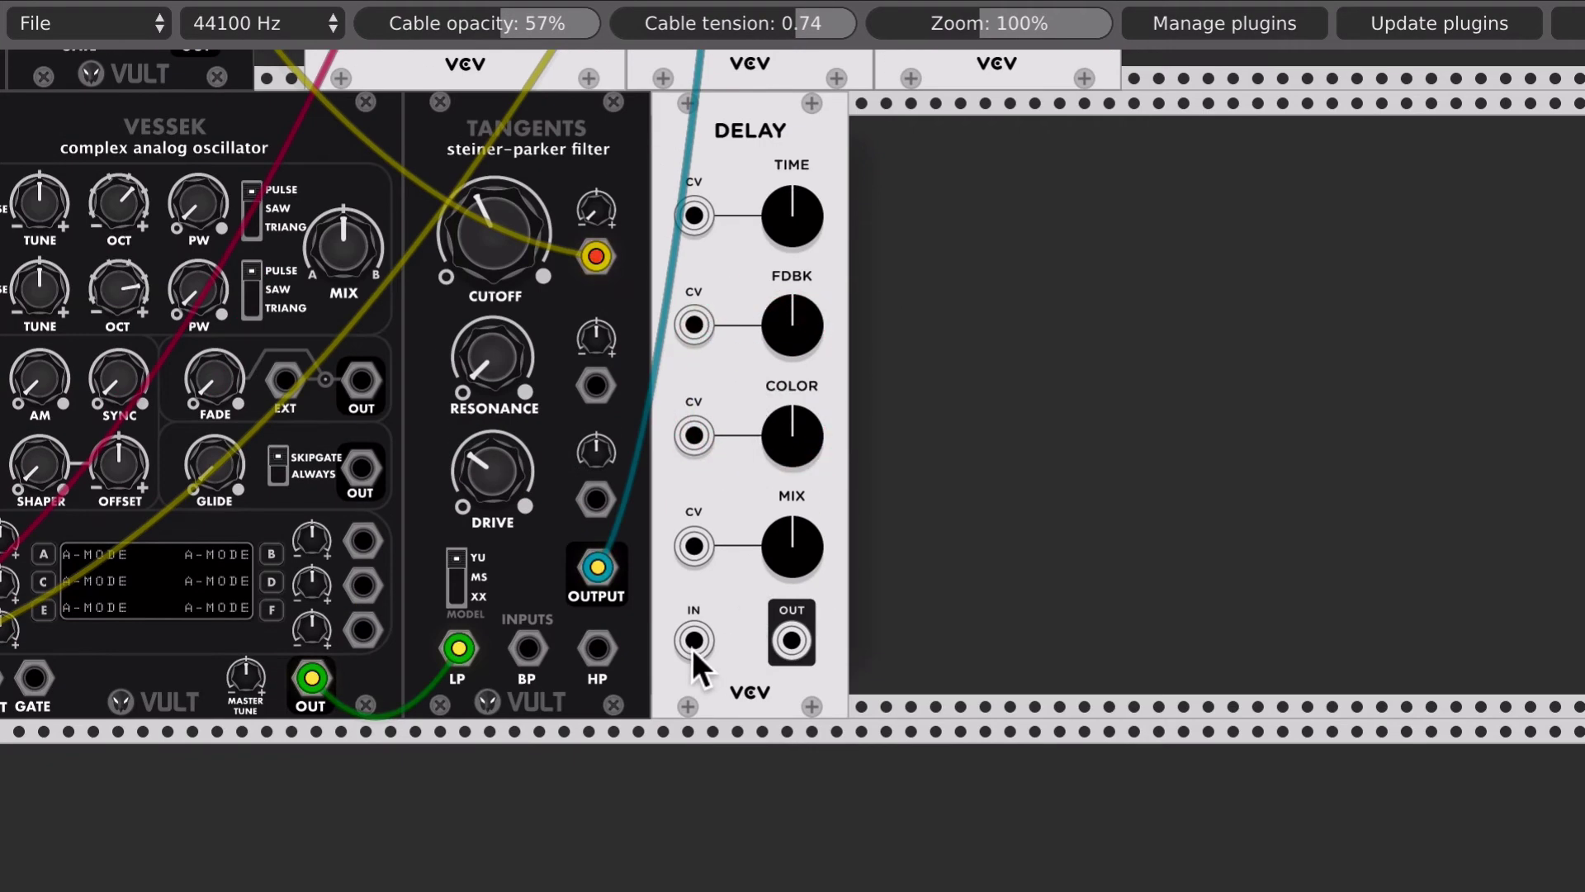
# Step: Patch Tangents' OUTPUT into Delay's IN and Delay's OUT into the mixer's IN 2
pyautogui.scroll(6, 692, 647)
pyautogui.moveTo(714, 130); pyautogui.dragTo(712, 289)
pyautogui.scroll(-1, 654, 561)
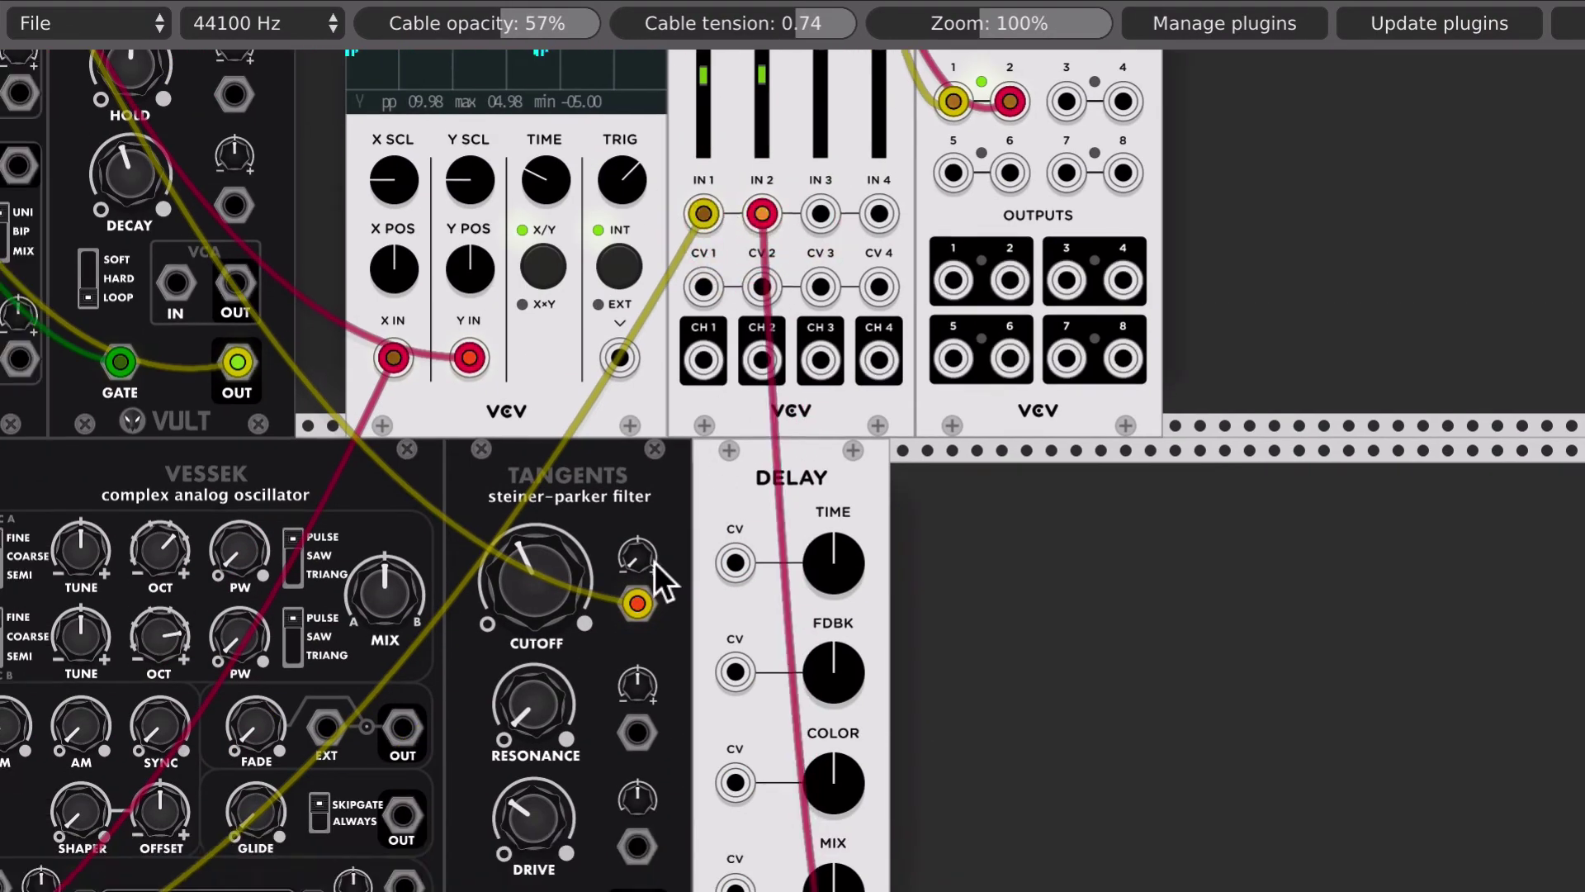
# Step: Patch KNOB 2's output to Delay's FDBK CV, and Flux channel A's OUT to KNOB 2's first modulation input
pyautogui.scroll(-3, 654, 562)
pyautogui.hscroll(-3, 654, 562)
pyautogui.moveTo(884, 506); pyautogui.dragTo(390, 417)
pyautogui.hscroll(-3, 390, 417)
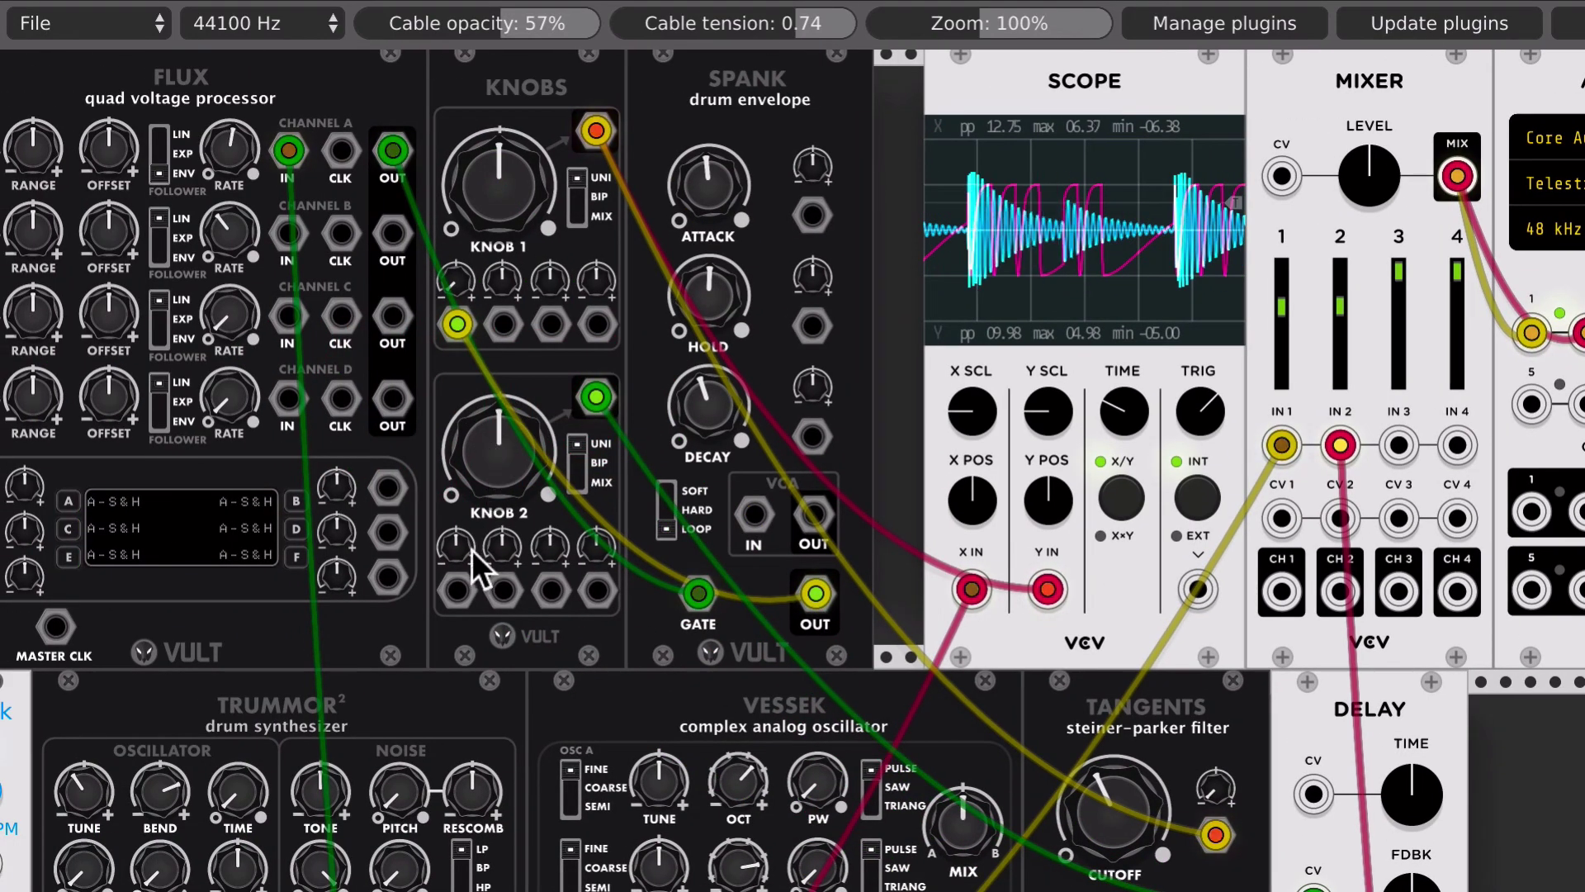
pyautogui.moveTo(457, 590); pyautogui.dragTo(393, 150)
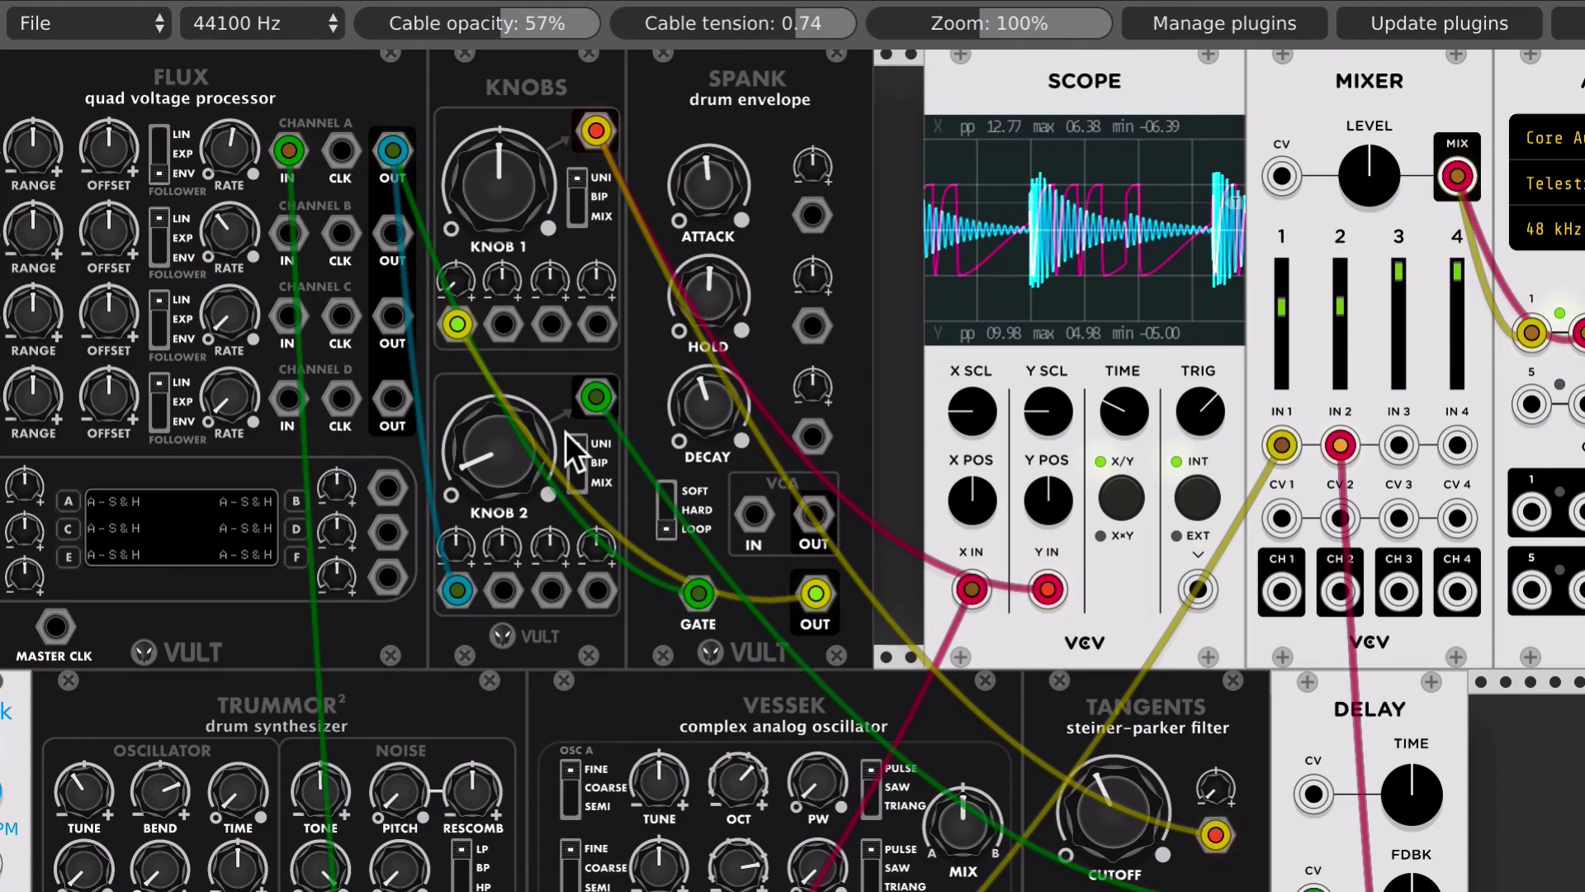
# Step: Replace the scope's Y IN cable with one from KNOB 2's output, and raise KNOB 2 to about a quarter
pyautogui.rightClick(1045, 588)
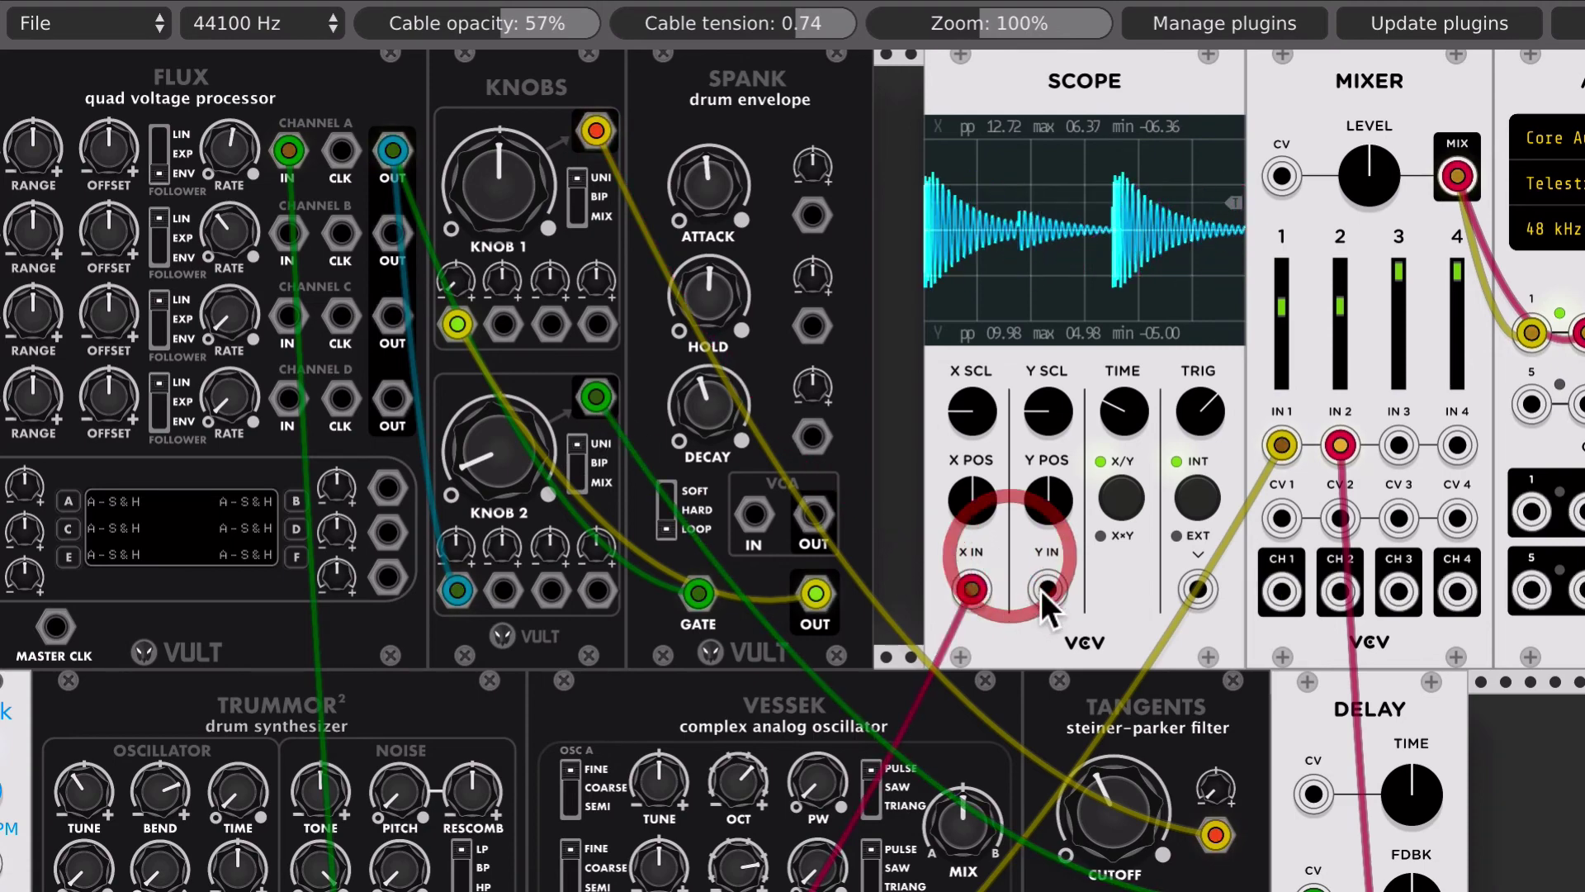
pyautogui.moveTo(1044, 589); pyautogui.dragTo(592, 400)
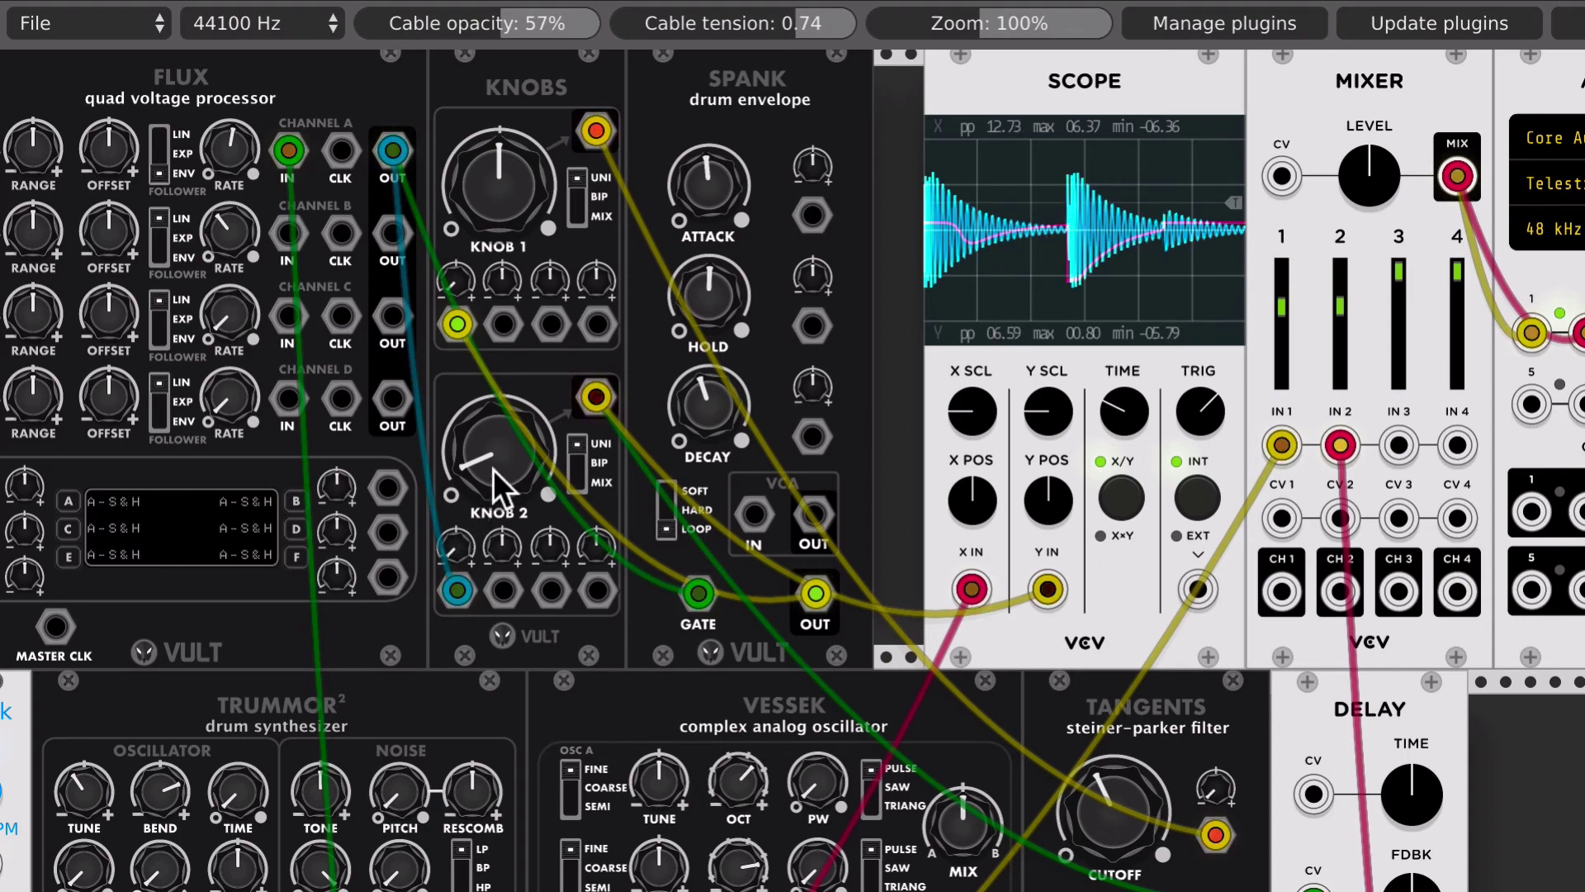
pyautogui.moveTo(500, 487); pyautogui.dragTo(493, 469)
pyautogui.scroll(-3, 493, 469)
pyautogui.hscroll(3, 493, 469)
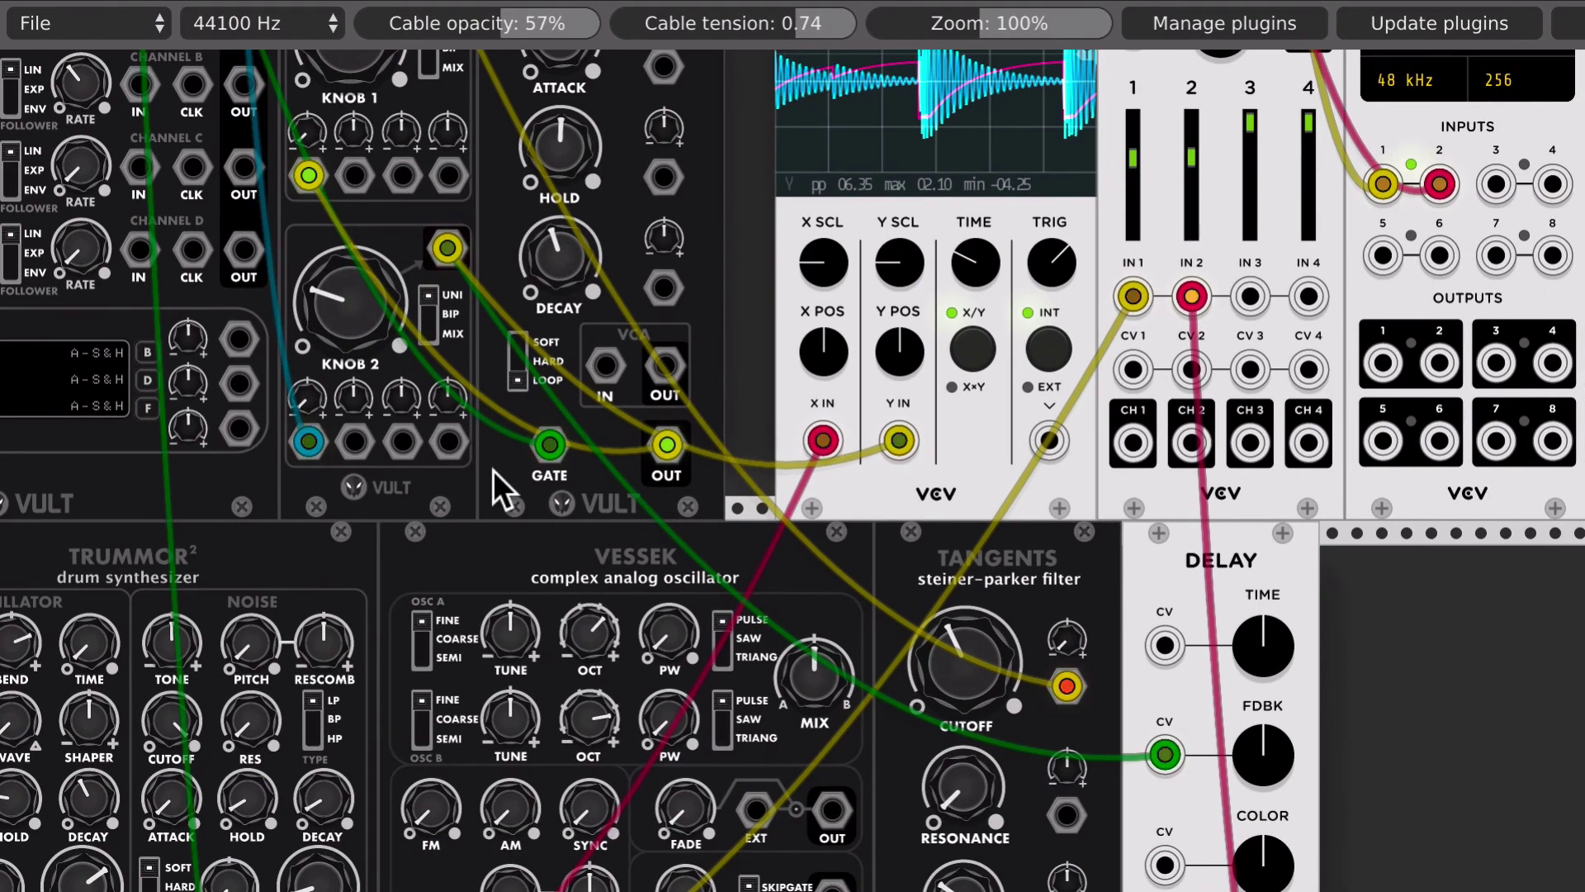
pyautogui.scroll(-2, 493, 469)
pyautogui.hscroll(2, 493, 468)
pyautogui.moveTo(240, 202); pyautogui.dragTo(241, 186)
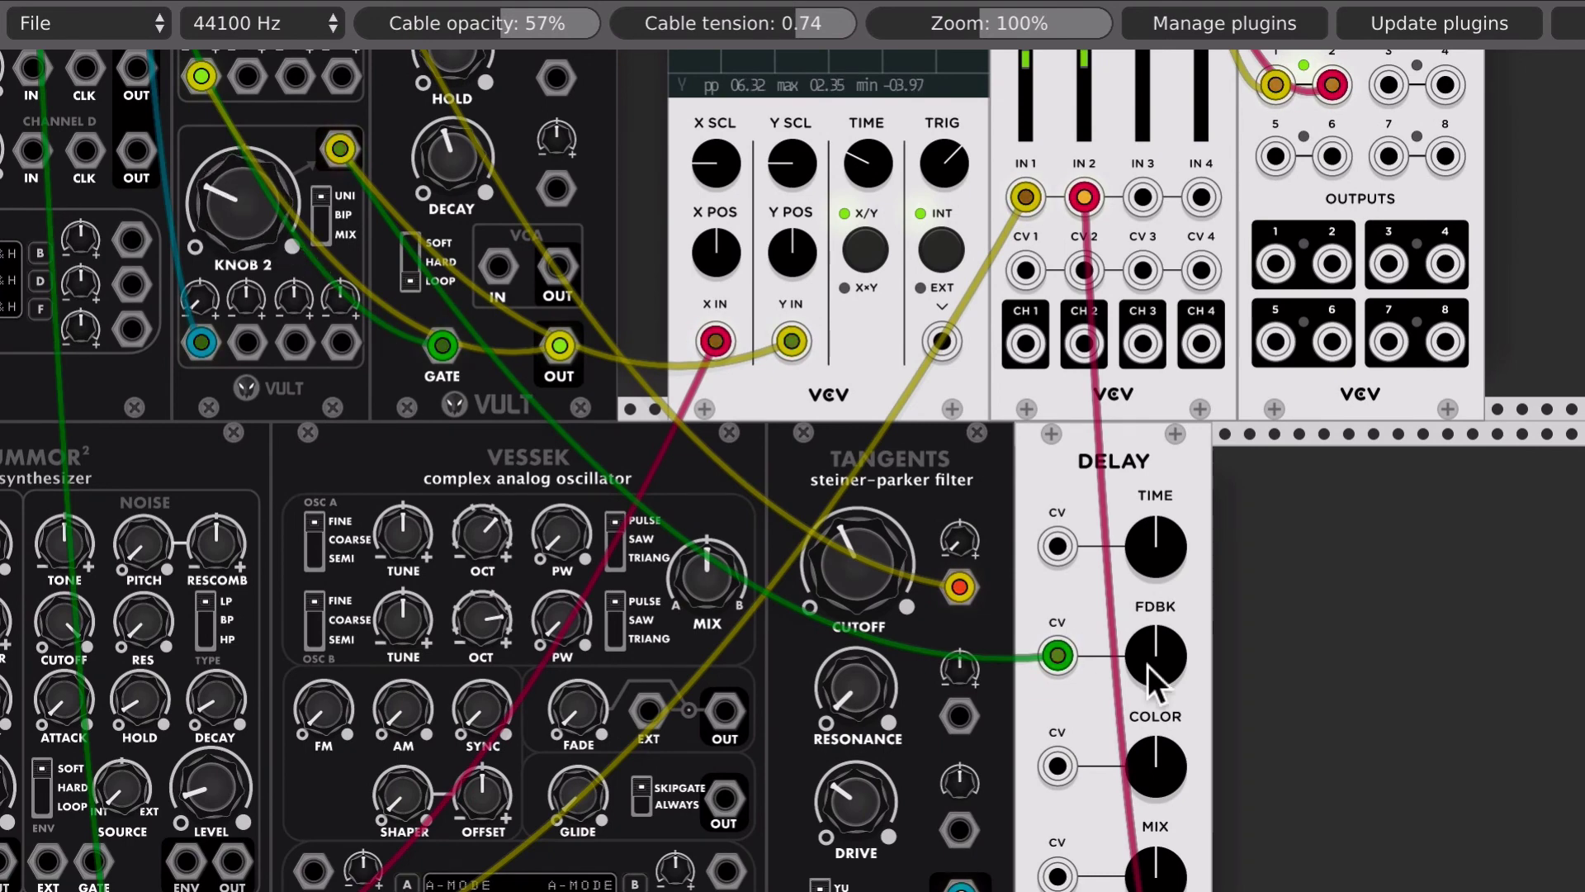
# Step: Move the modulation cable from Delay's FDBK CV to its TIME CV and set TIME to about 70 percent
pyautogui.moveTo(1057, 654); pyautogui.dragTo(1050, 548)
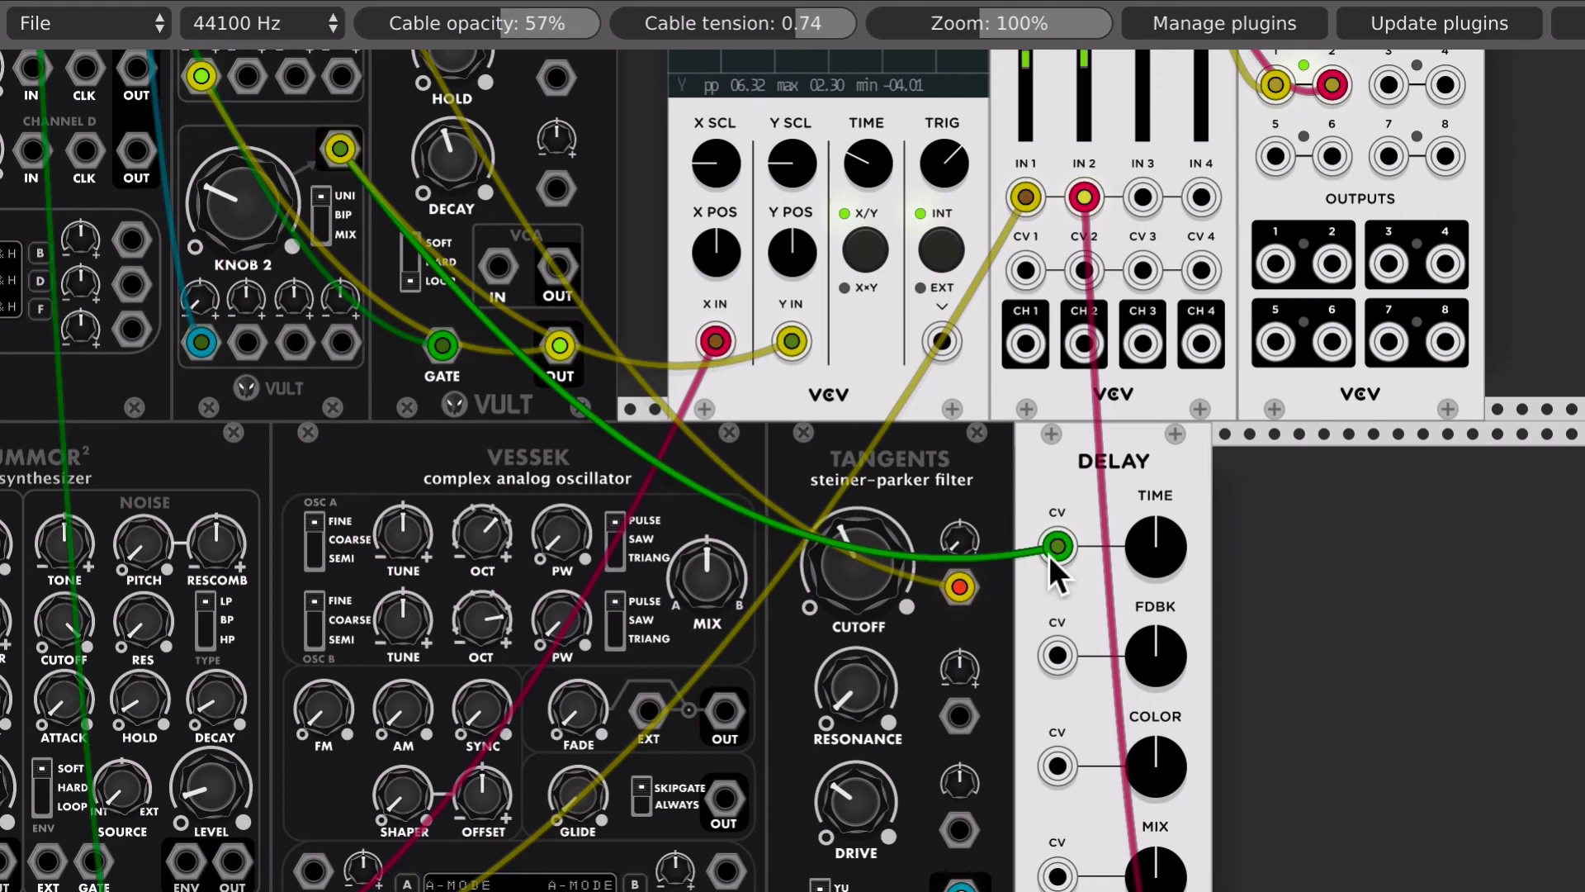
pyautogui.moveTo(1158, 540); pyautogui.dragTo(1158, 586)
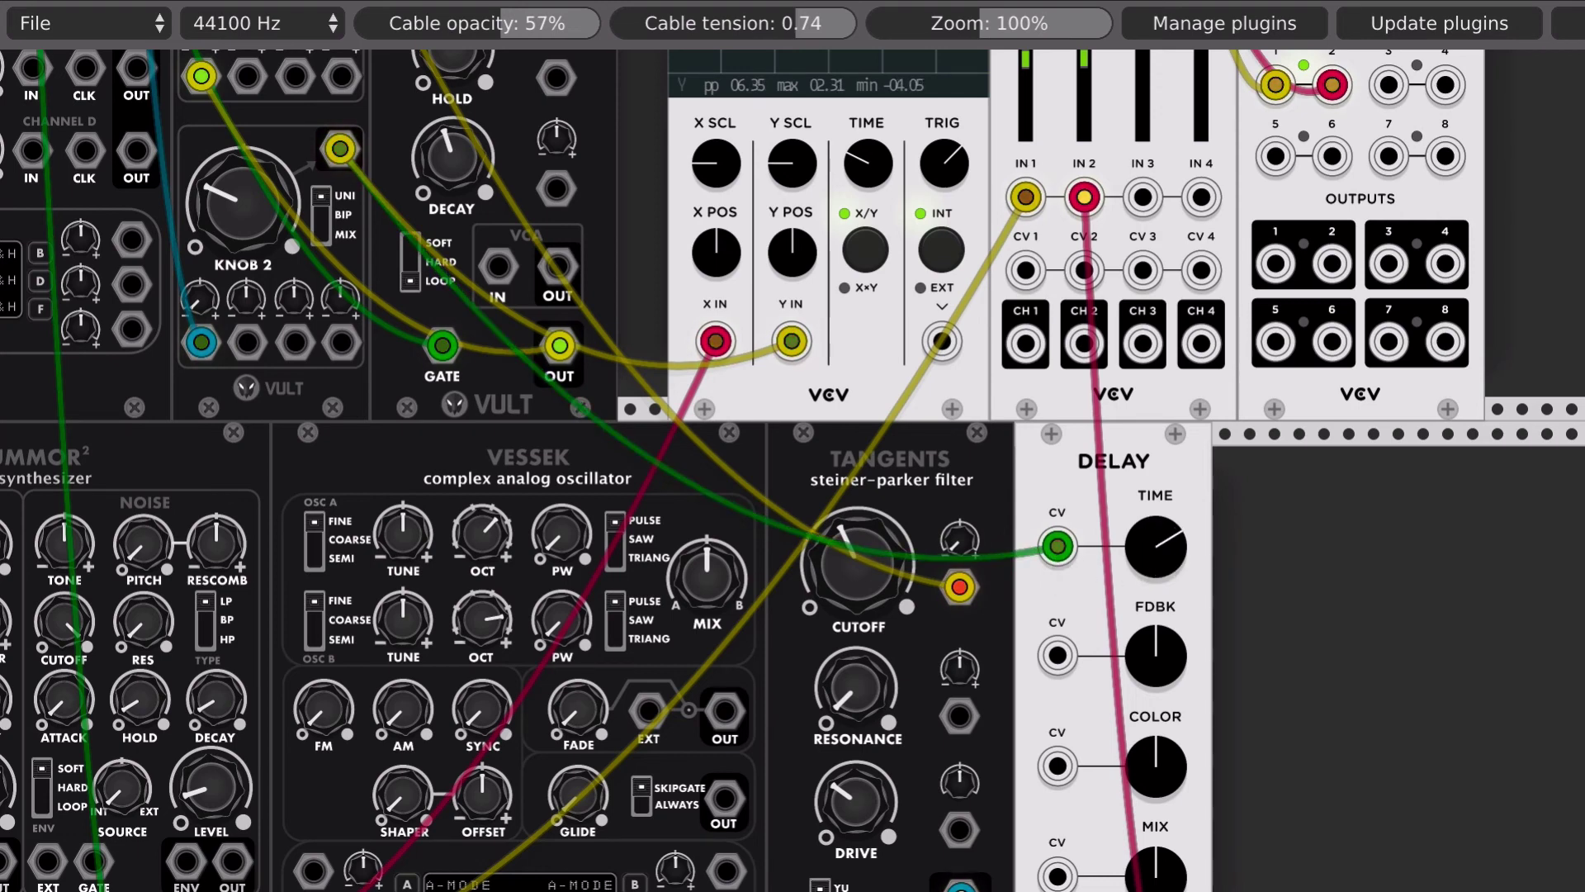
# Step: Patch Flux channel A's OUT into channel B's IN, and feed KNOB 2's modulation input from channel B's OUT instead
pyautogui.scroll(6, 858, 639)
pyautogui.hscroll(-8, 858, 639)
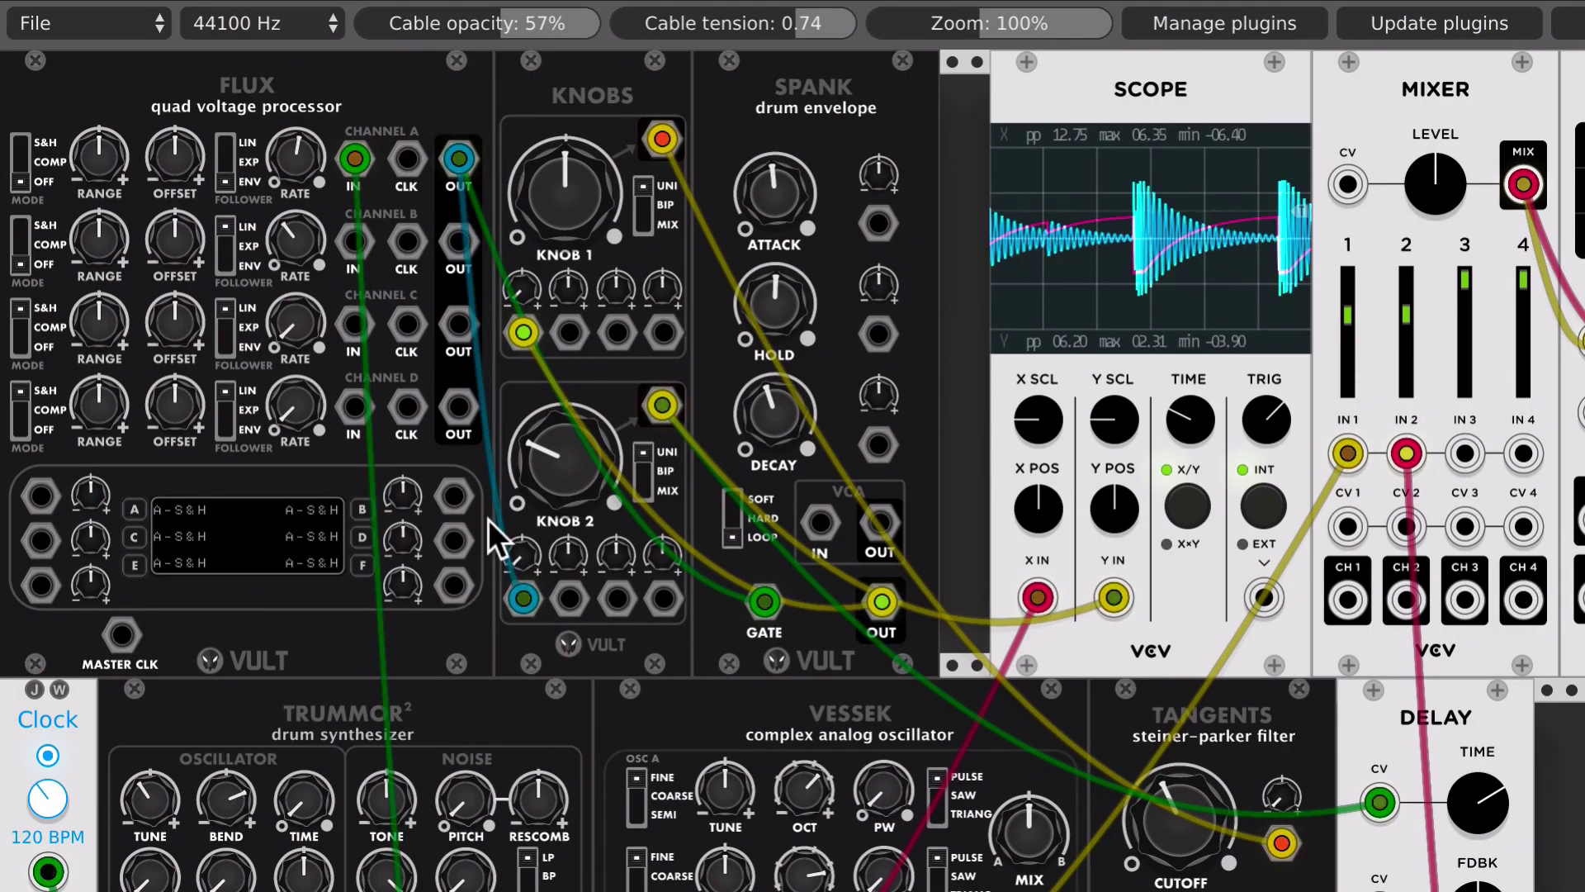
pyautogui.moveTo(519, 592)
pyautogui.mouseDown()
pyautogui.moveTo(400, 354)
pyautogui.moveTo(393, 276)
pyautogui.moveTo(457, 259)
pyautogui.moveTo(528, 607)
pyautogui.mouseUp()
pyautogui.moveTo(354, 241); pyautogui.dragTo(467, 172)
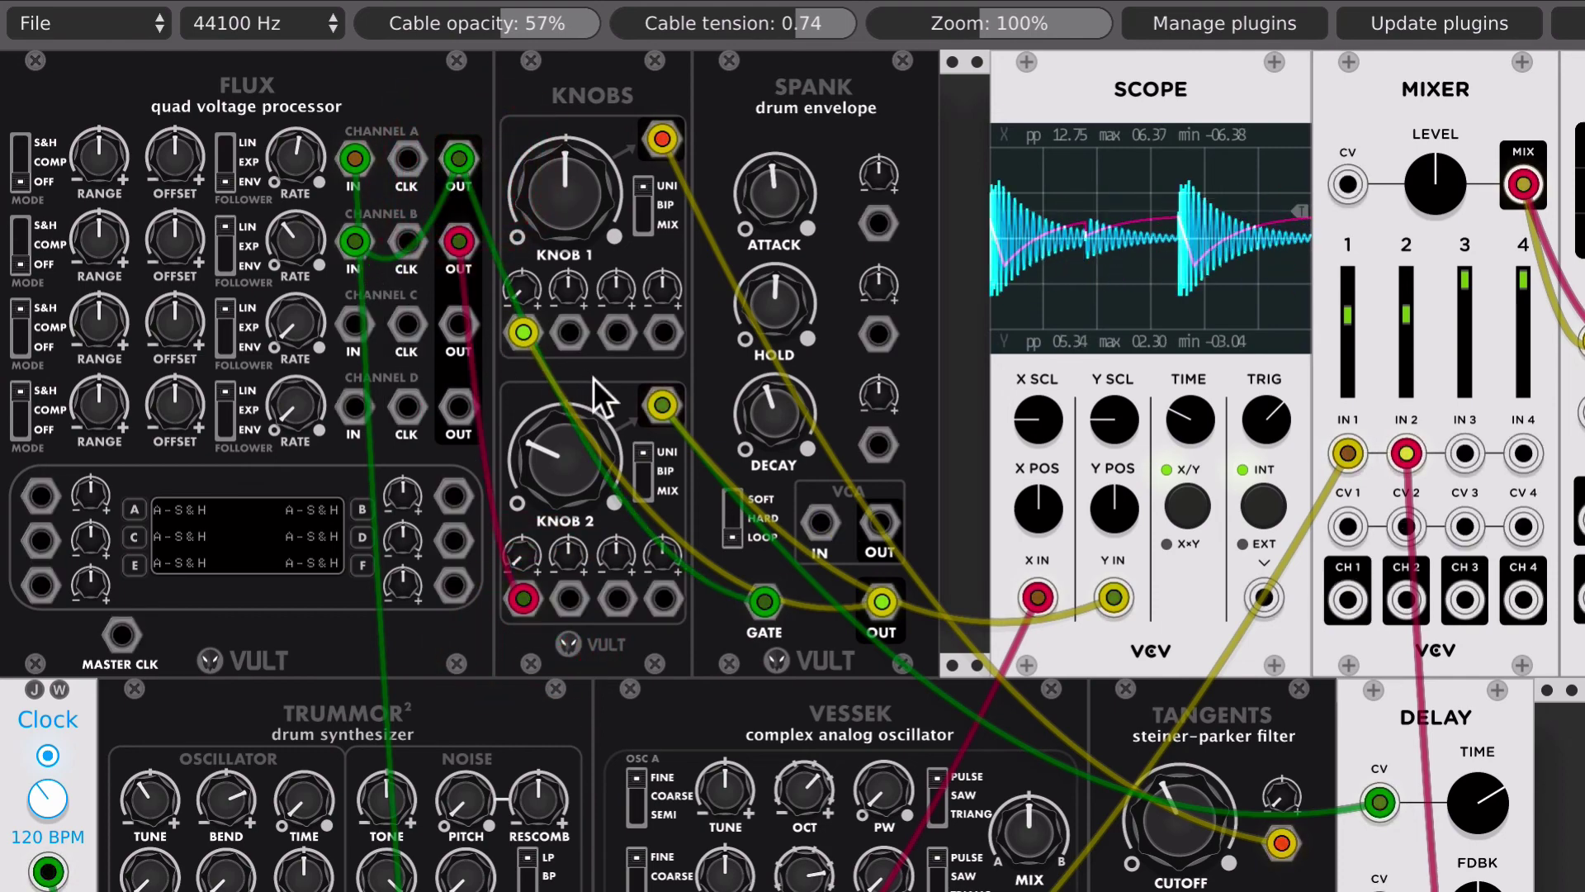
# Step: Raise KNOB 2 to slightly above the middle and lower Delay's TIME to about a fifth
pyautogui.moveTo(574, 450); pyautogui.dragTo(573, 330)
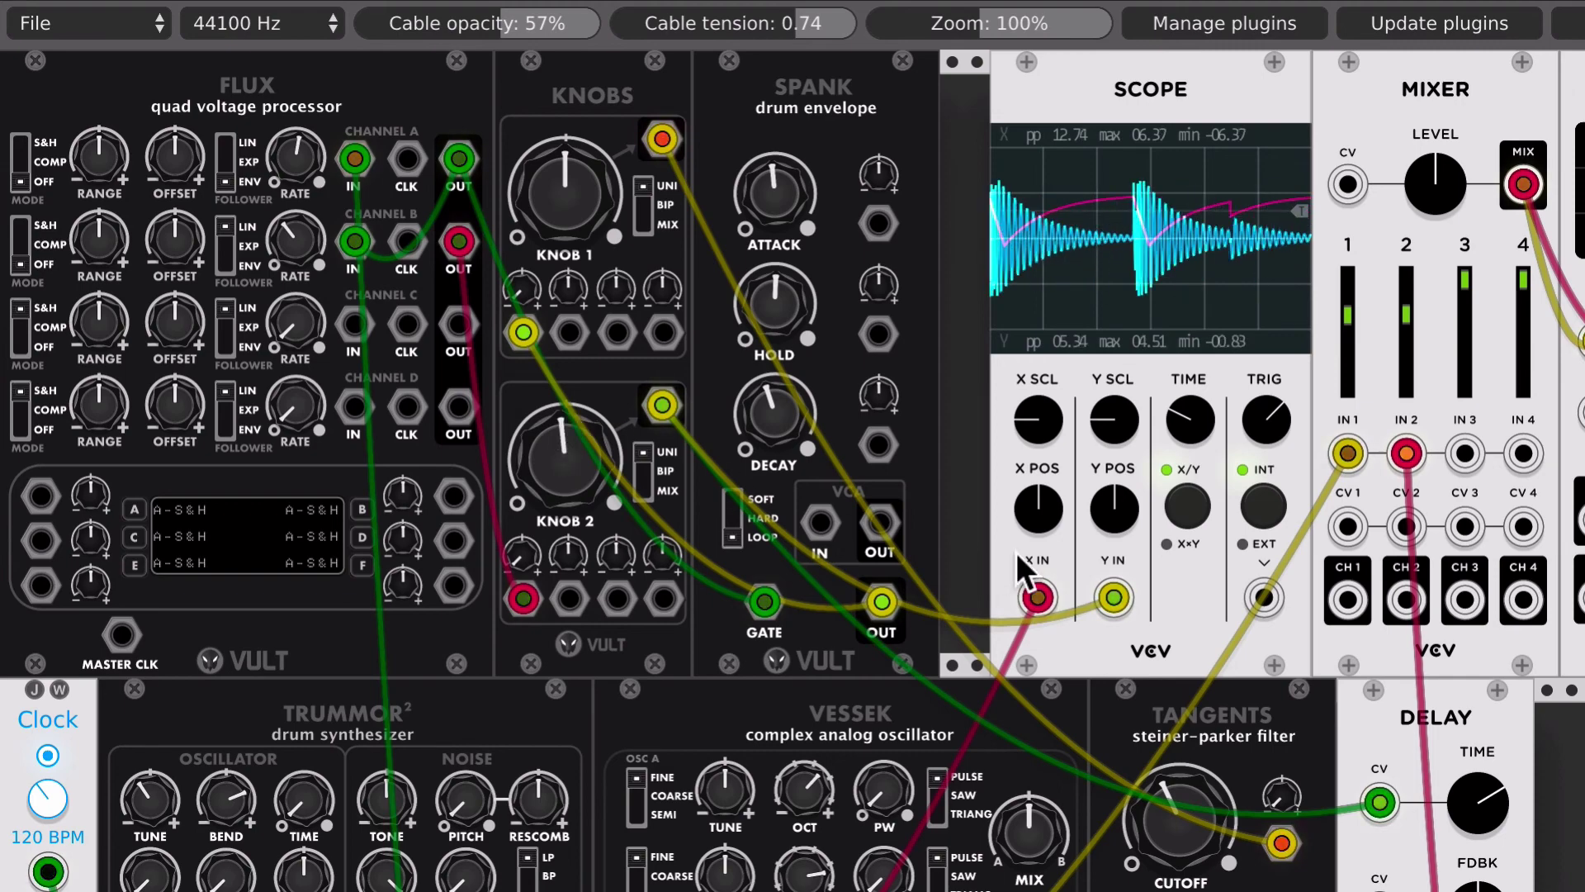
pyautogui.moveTo(566, 453)
pyautogui.mouseDown()
pyautogui.moveTo(567, 487)
pyautogui.moveTo(566, 423)
pyautogui.mouseUp()
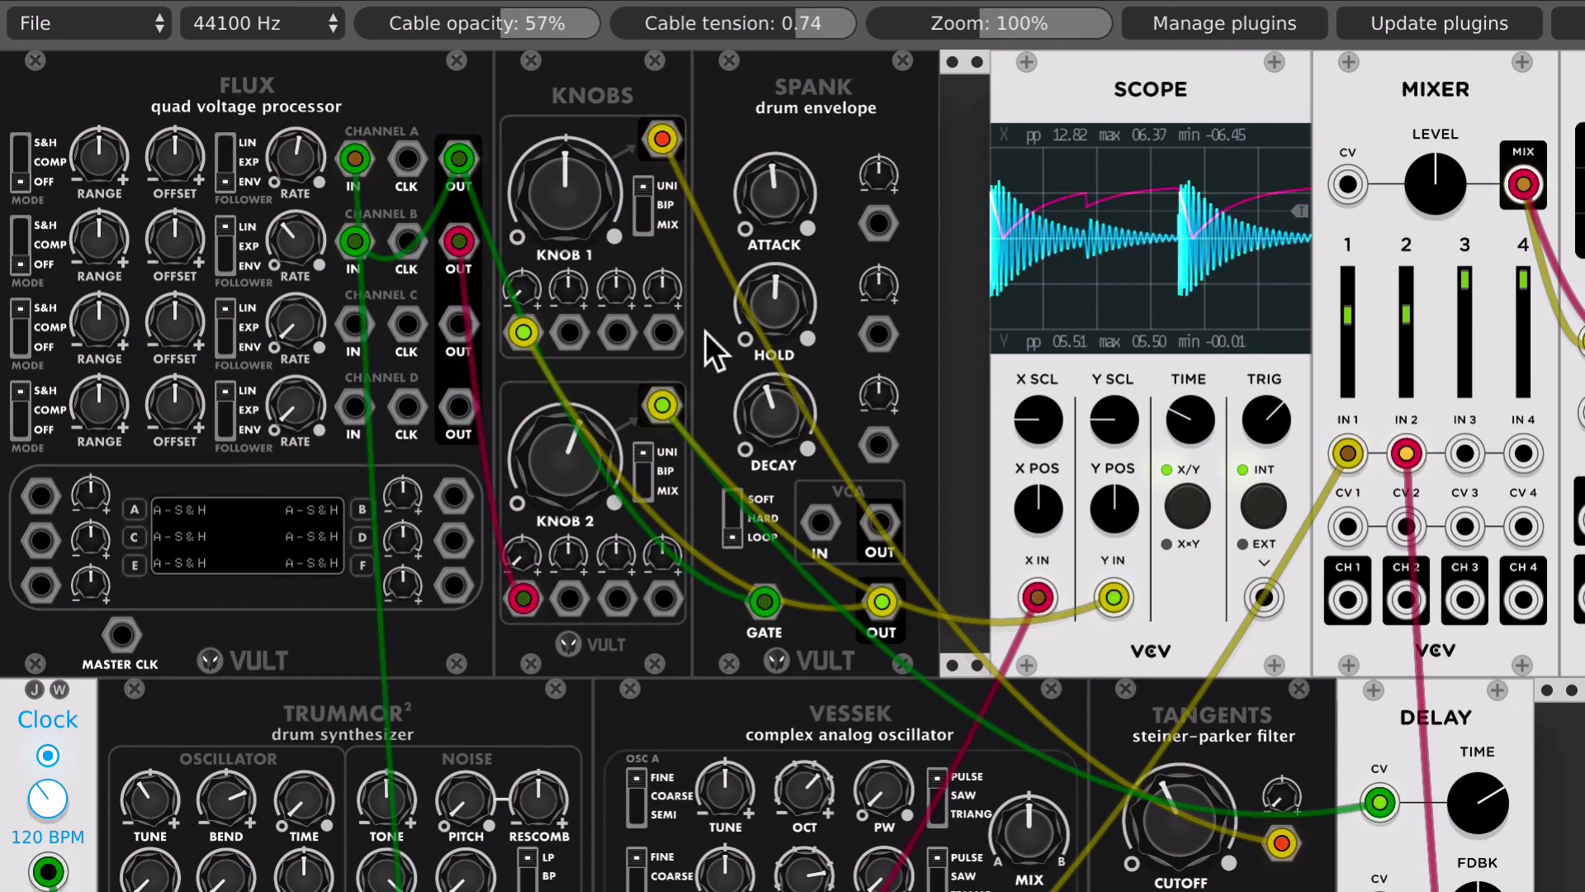
pyautogui.hscroll(7, 903, 539)
pyautogui.scroll(-2, 903, 538)
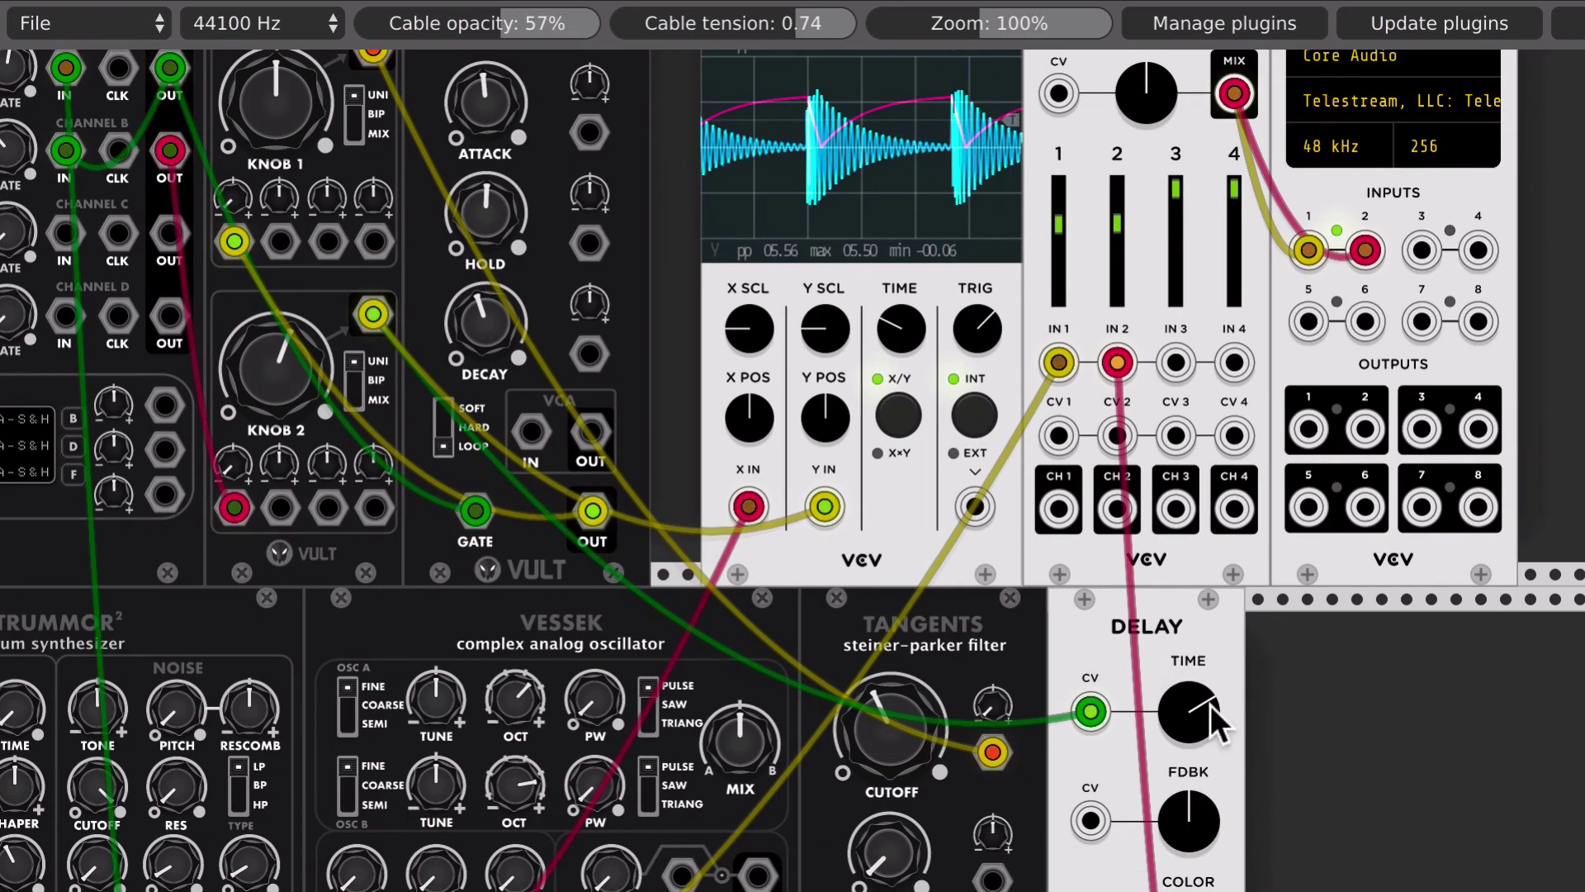
pyautogui.moveTo(1210, 705); pyautogui.dragTo(1210, 757)
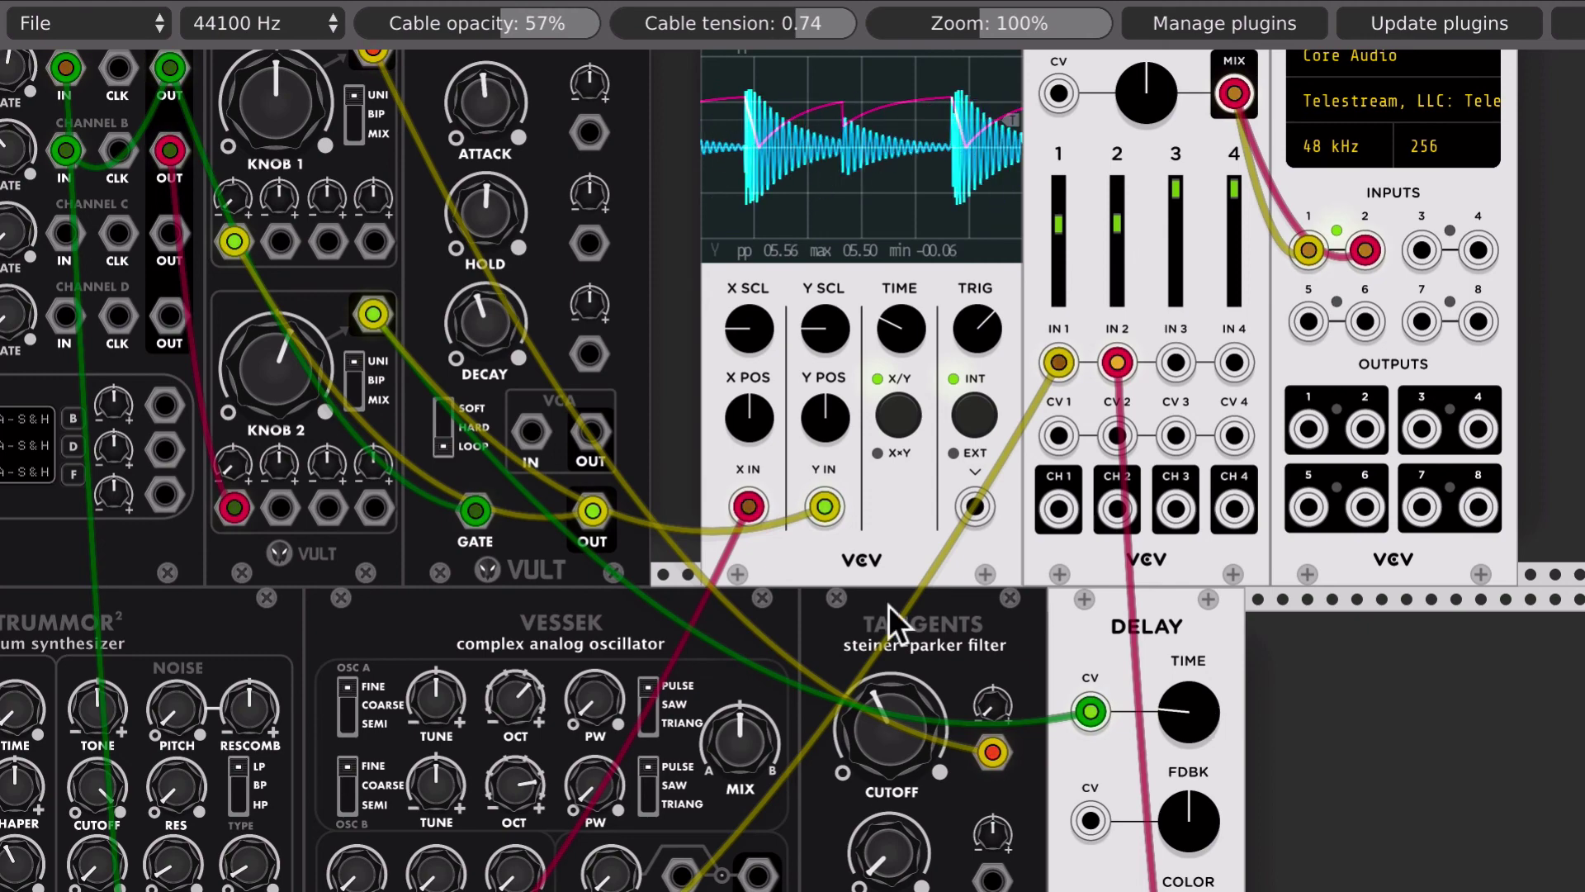
# Step: Turn down the mixer's overall LEVEL
pyautogui.hscroll(-7, 684, 414)
pyautogui.scroll(2, 684, 415)
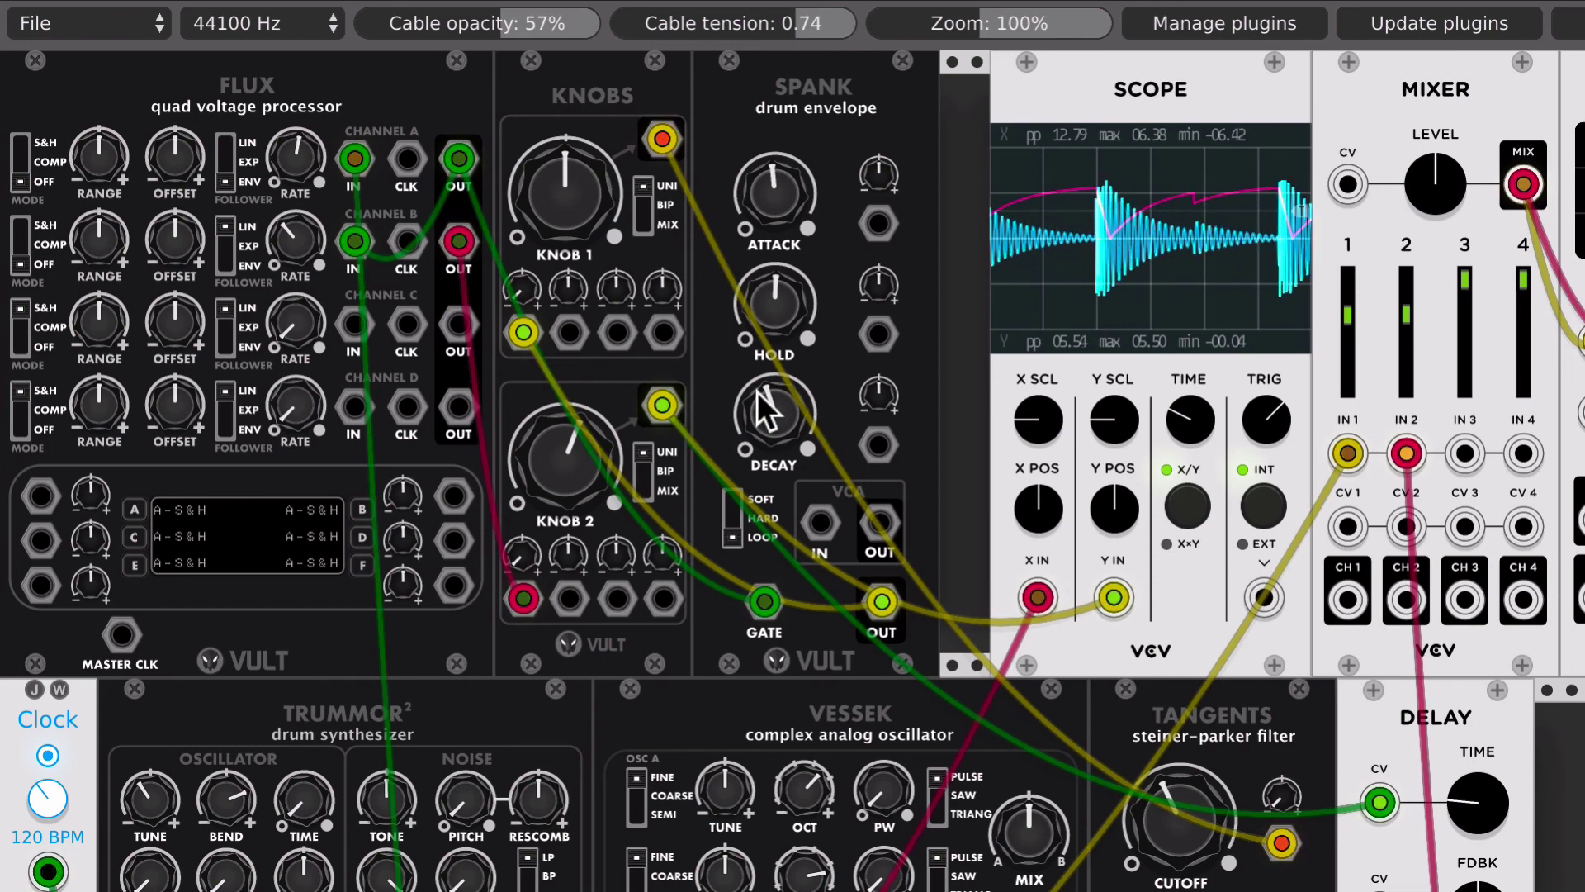
pyautogui.moveTo(1425, 170); pyautogui.dragTo(1425, 272)
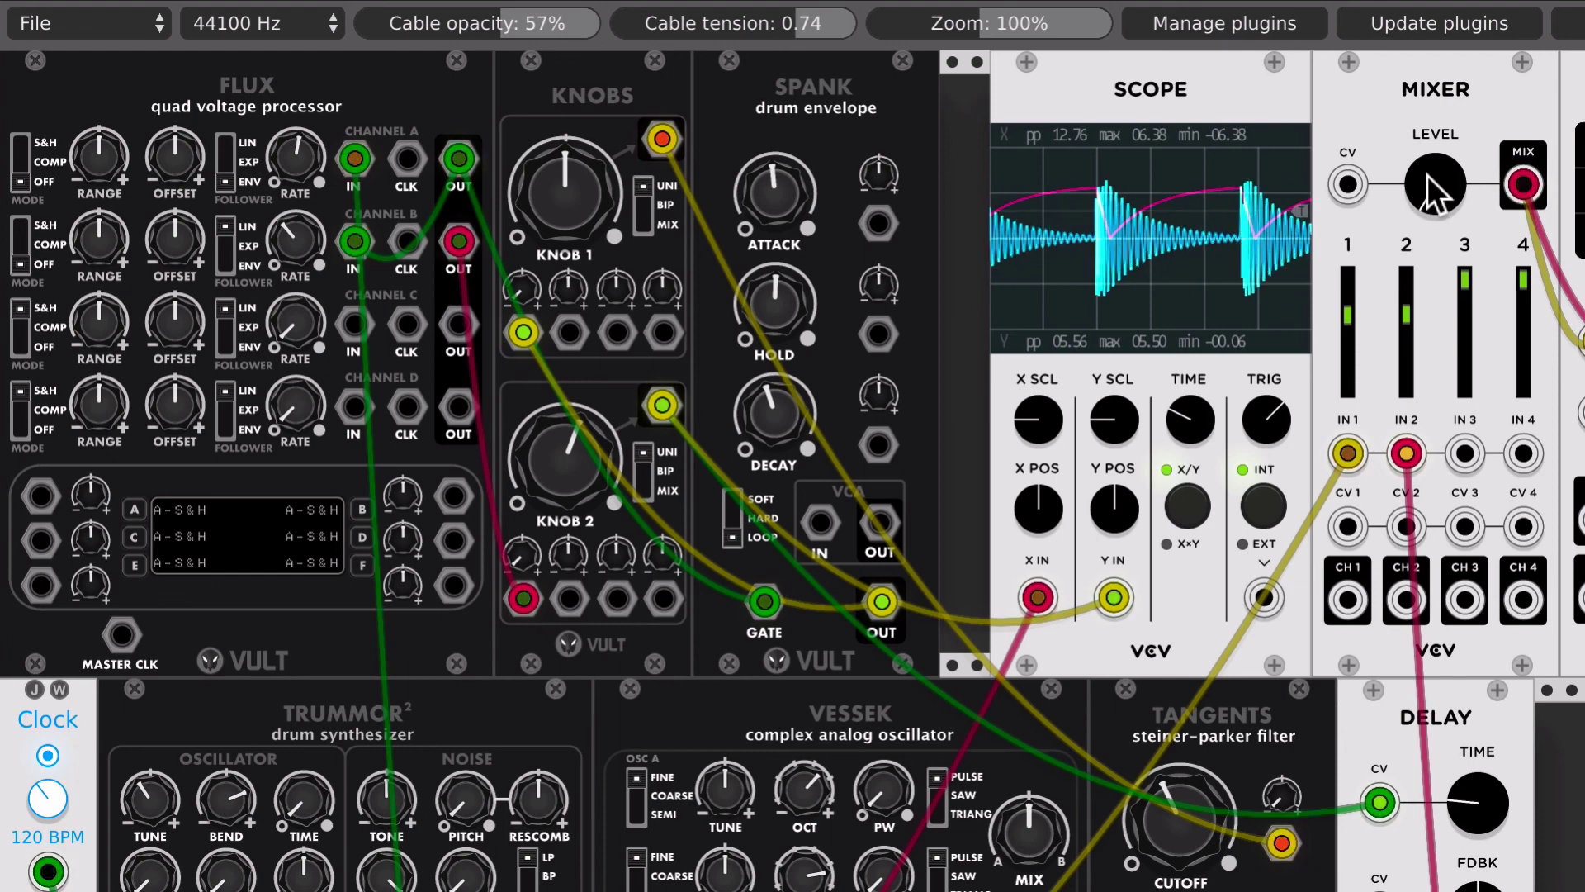